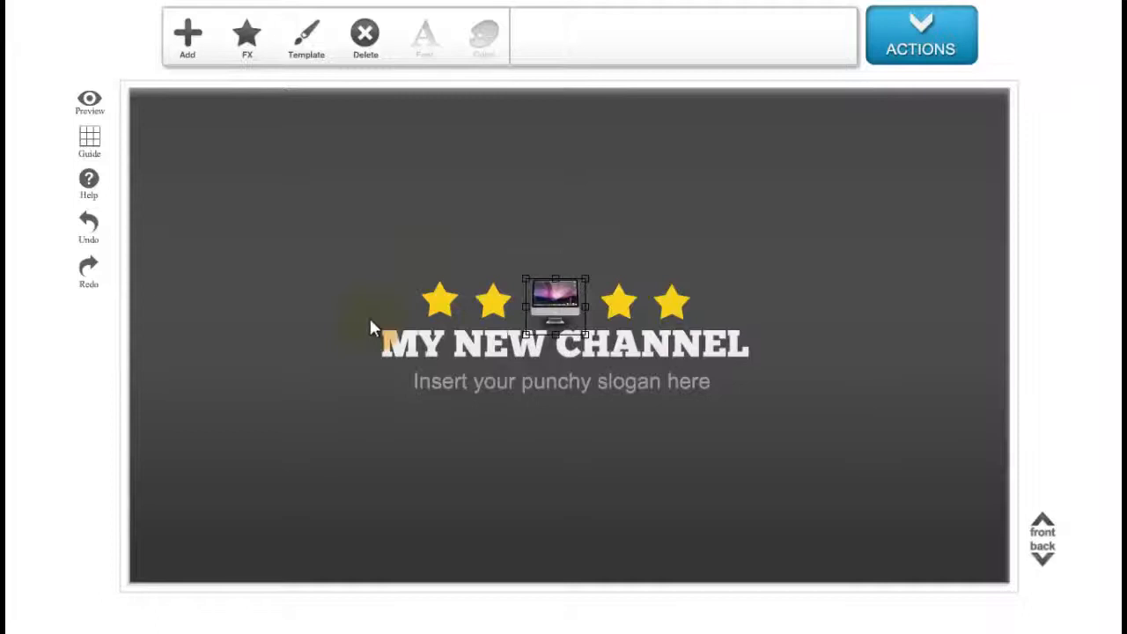
Select each star and the monitor icon in turn, nudging the rightmost star slightly.
click(437, 314)
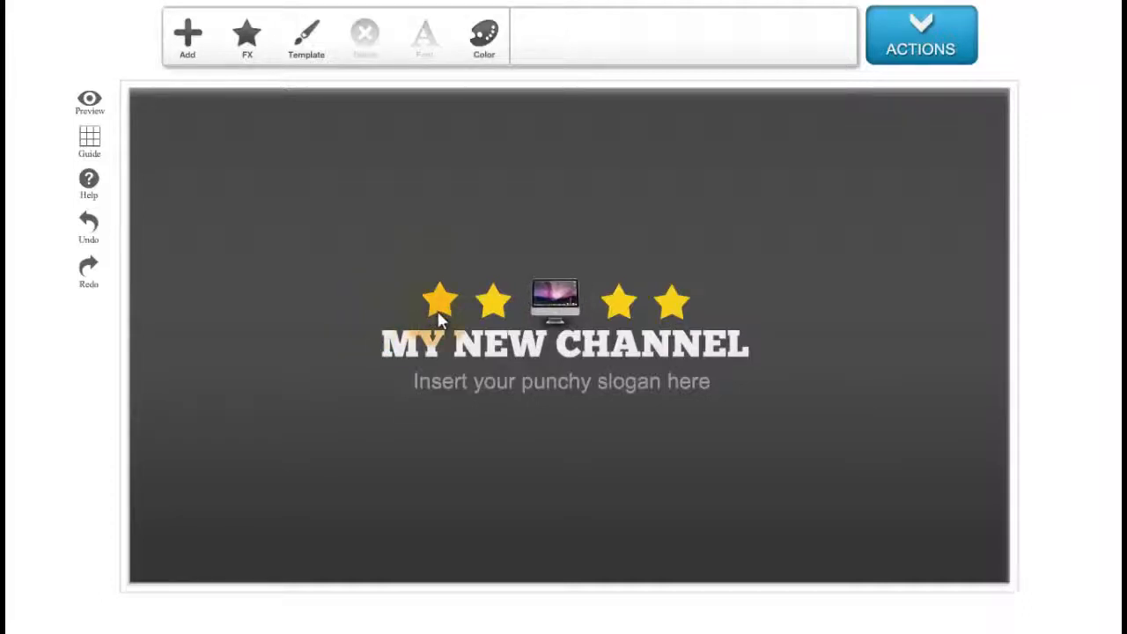
click(499, 315)
click(549, 317)
click(621, 317)
click(684, 309)
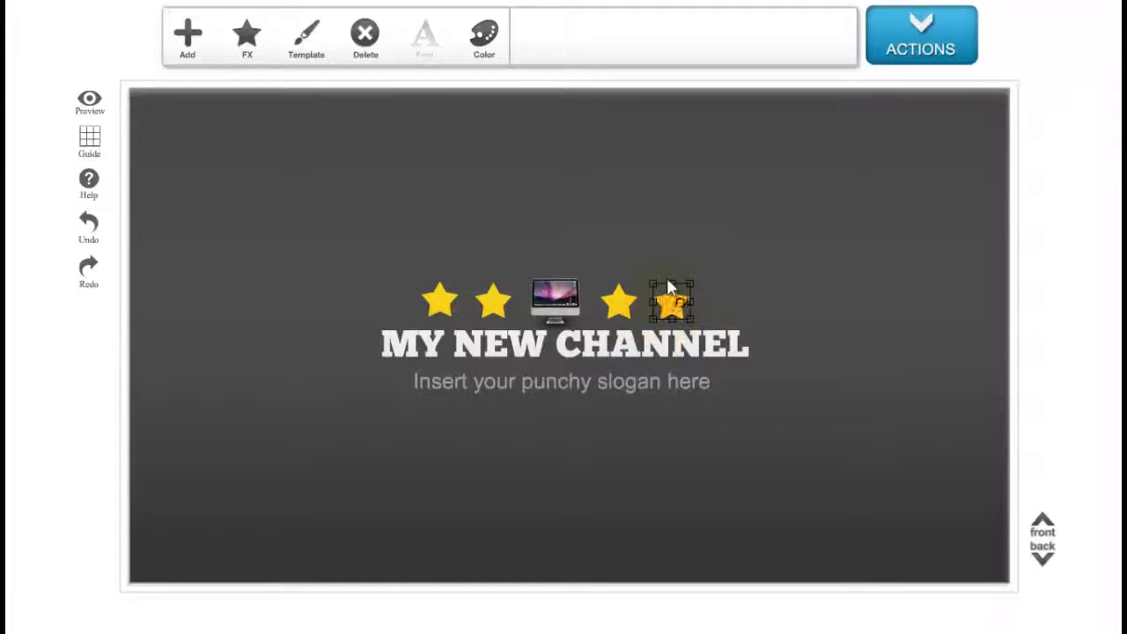
mouse_move(671, 298)
mouse_down()
mouse_move(730, 251)
mouse_move(687, 281)
mouse_move(674, 306)
mouse_up()
Replace the main heading text with MY NEW NAME.
click(661, 353)
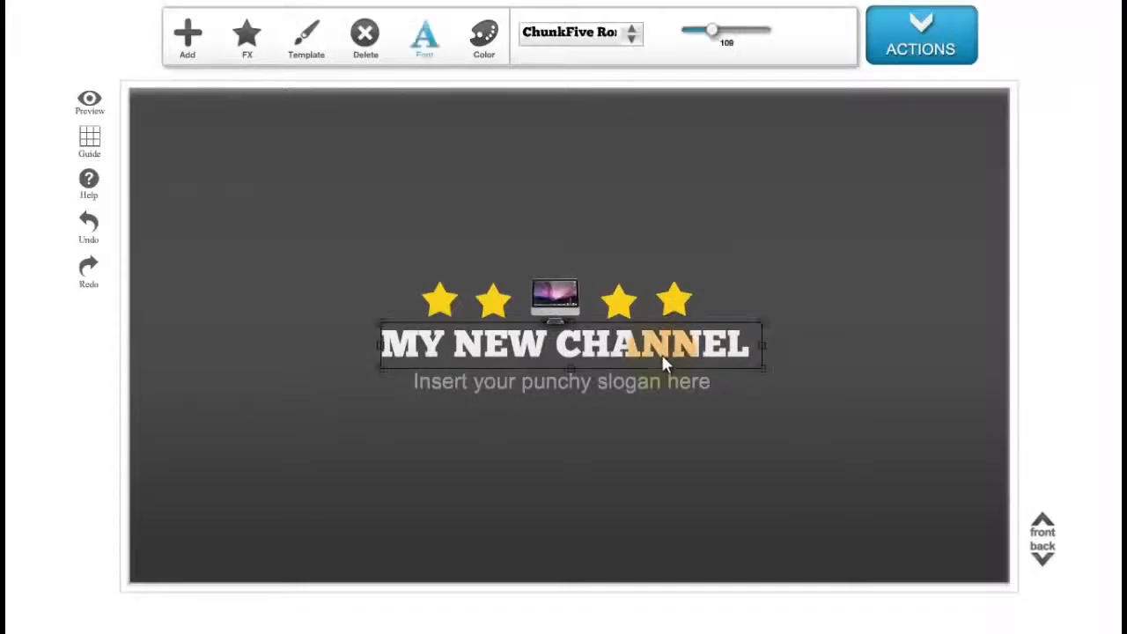
double_click(659, 350)
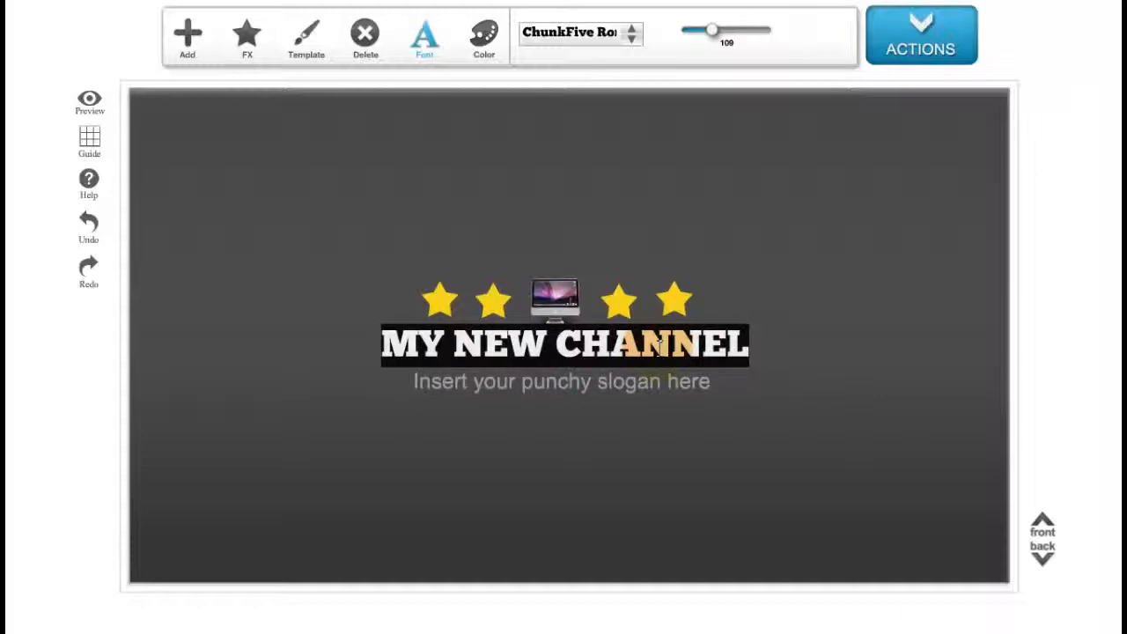
text(MY)
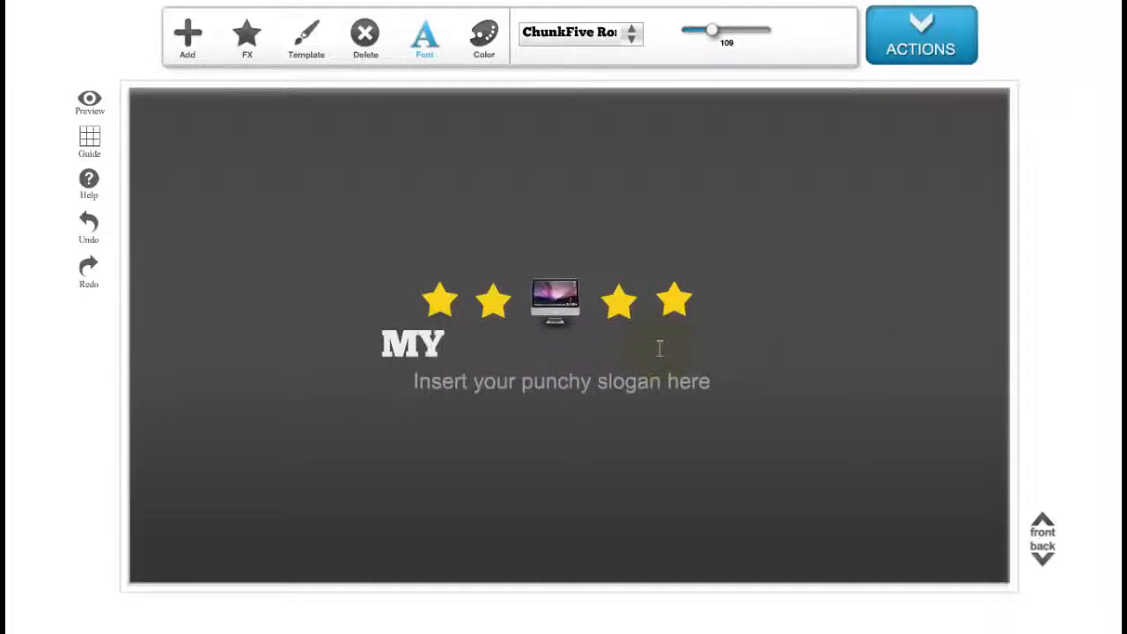
text( New)
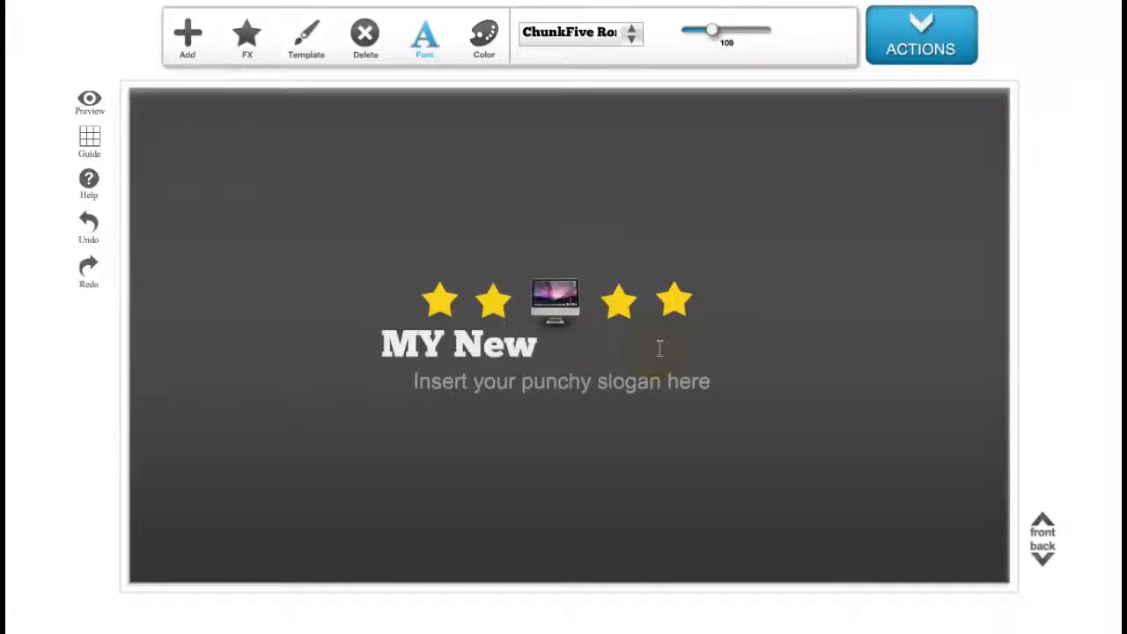
key(BackSpace)
key(BackSpace)
text(EW )
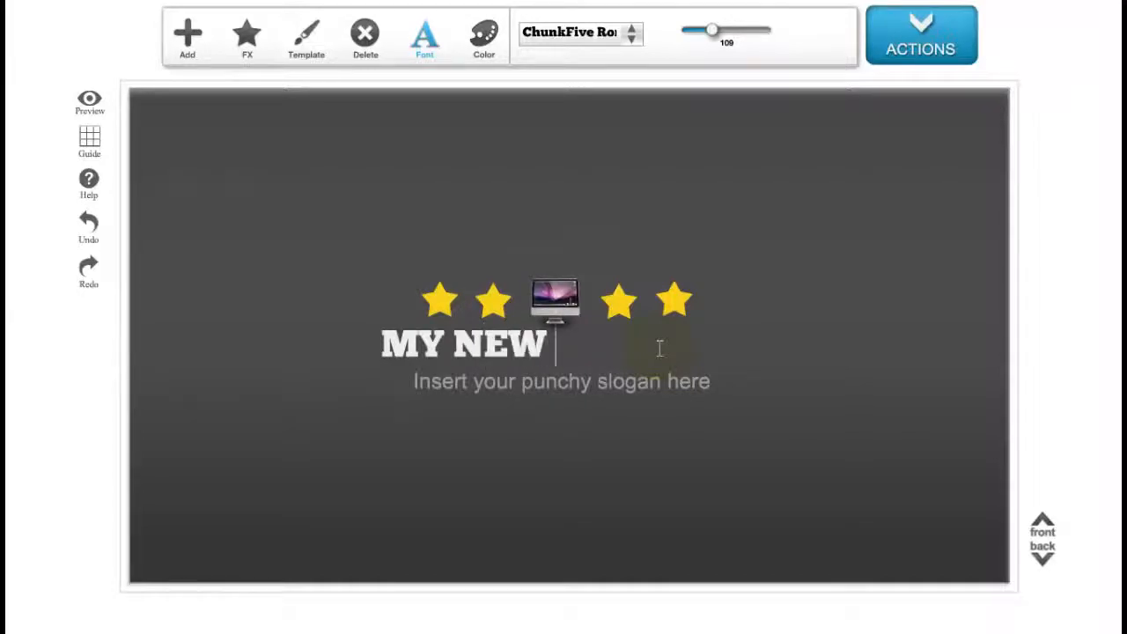
text(NAME)
click(736, 384)
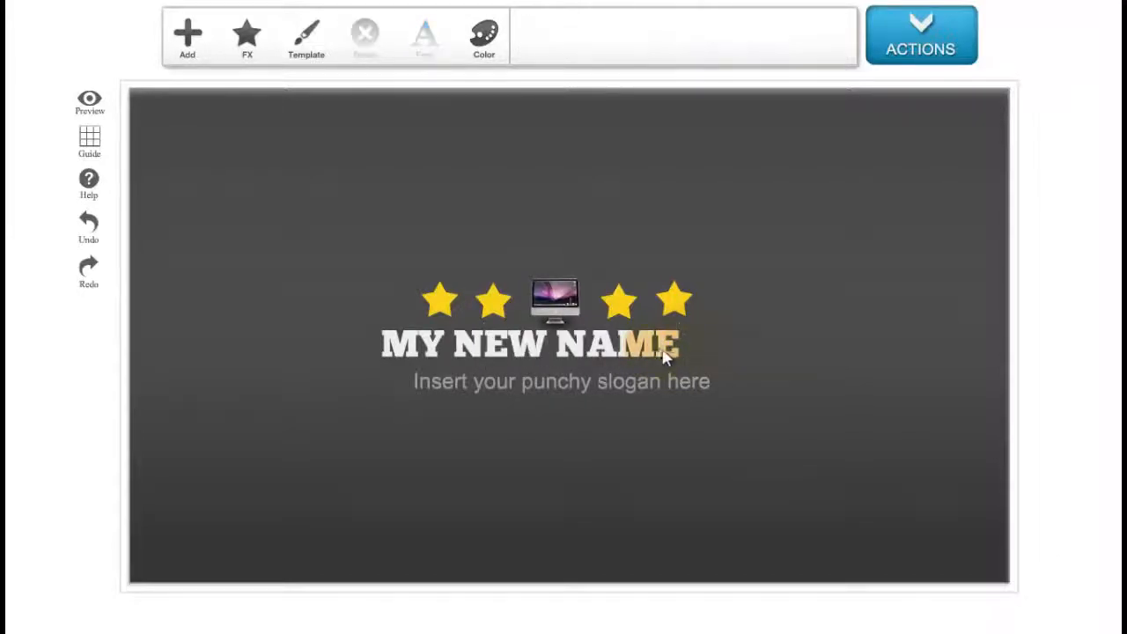
Reposition the heading and the slogan so they sit centred beneath the icons.
click(659, 351)
drag(513, 350, 535, 356)
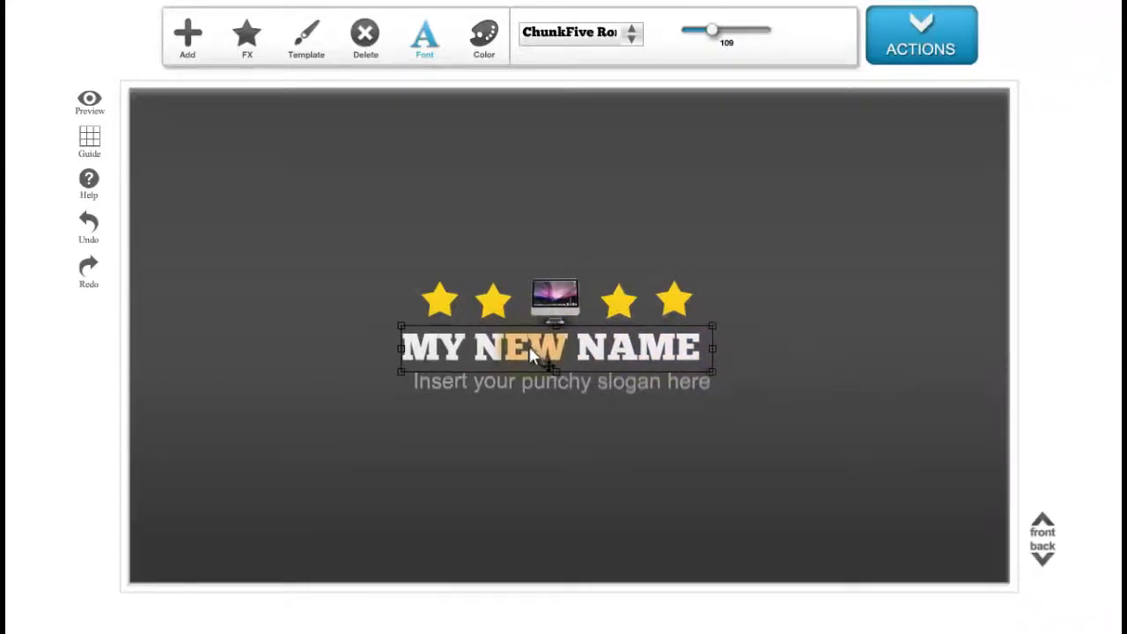
click(586, 396)
drag(602, 385, 594, 384)
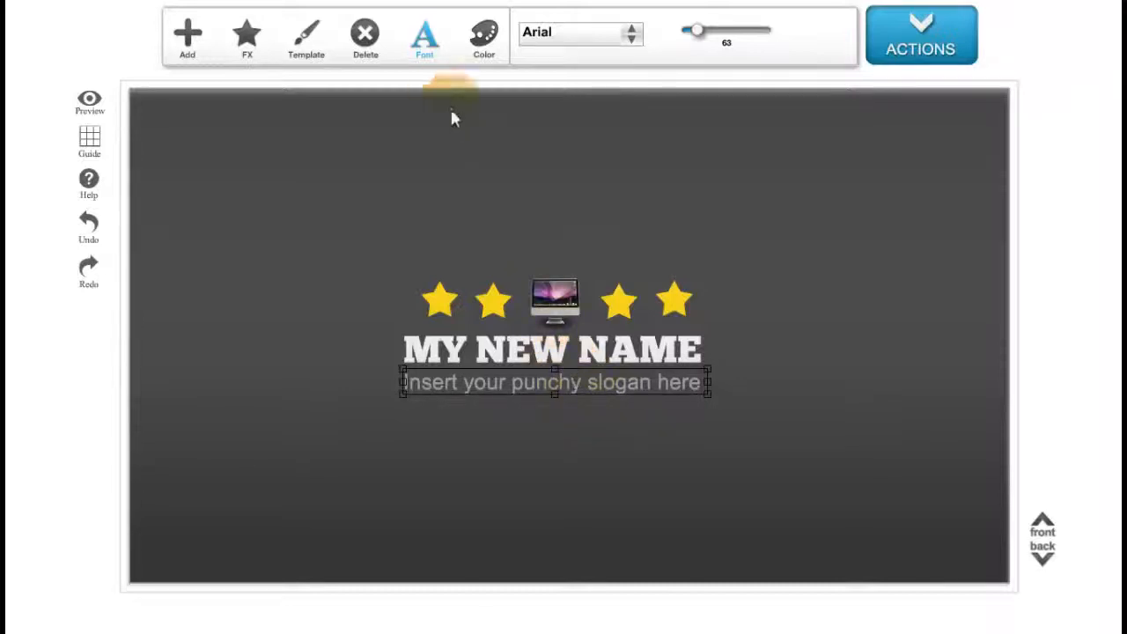
Add a new Title text box and move it just above the row of stars.
click(189, 41)
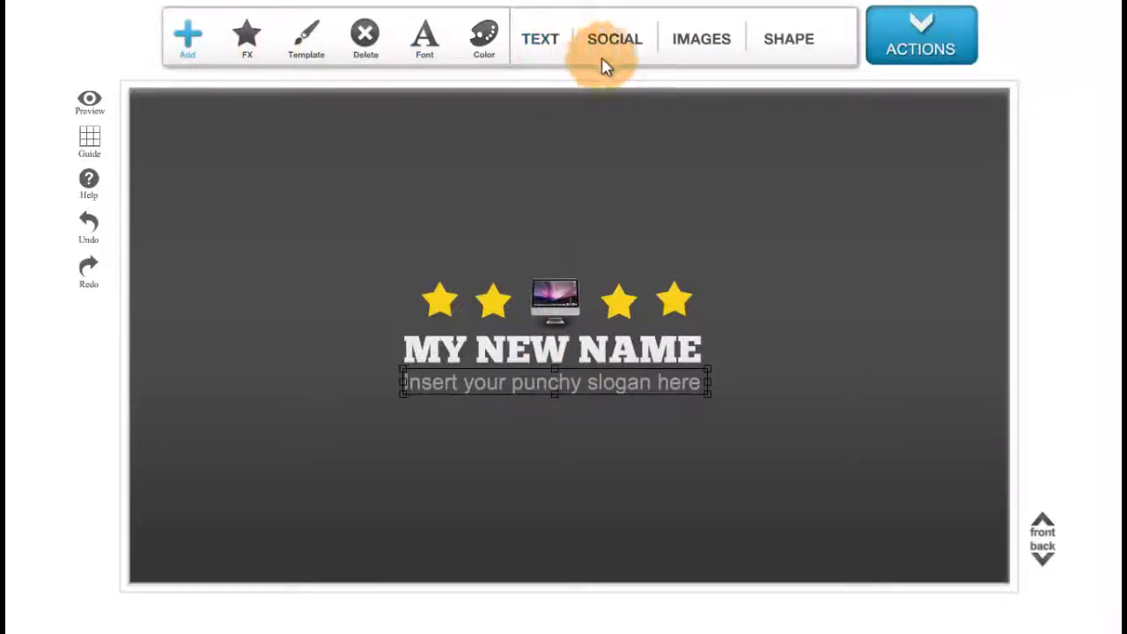
click(558, 41)
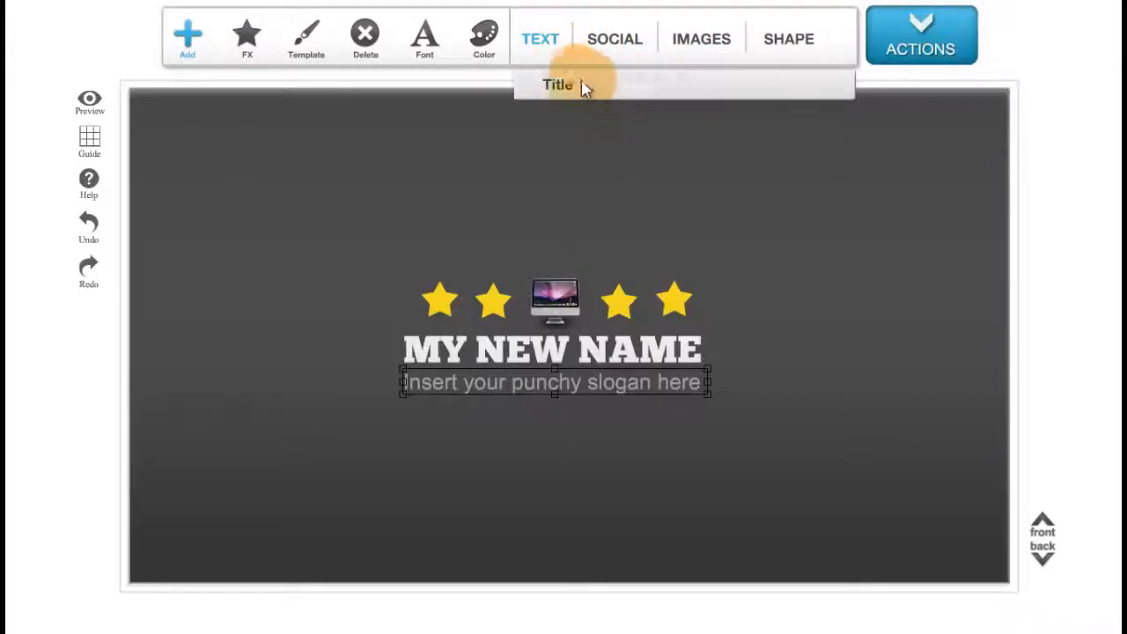
click(577, 85)
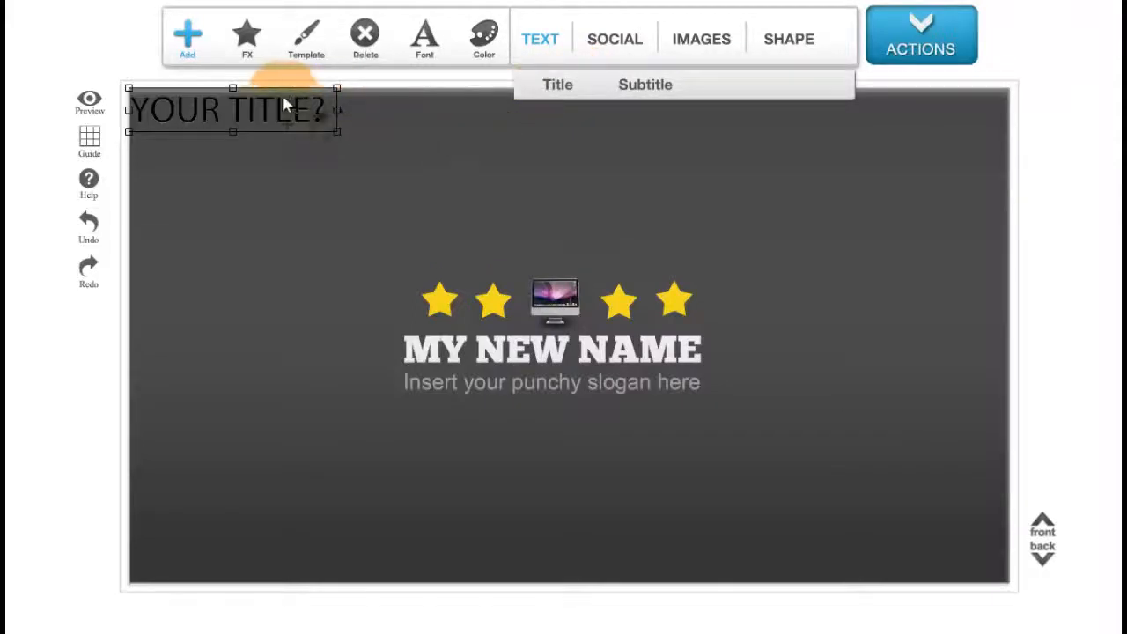
drag(233, 120, 542, 247)
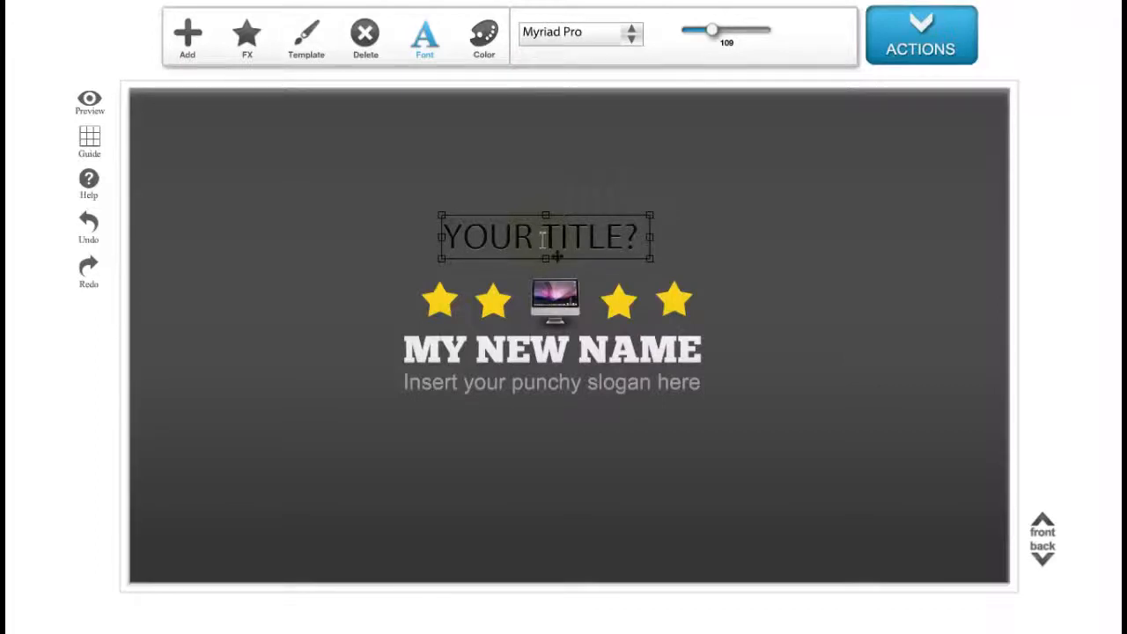
Change the new title's text to MY OTHER TEXT.
double_click(541, 240)
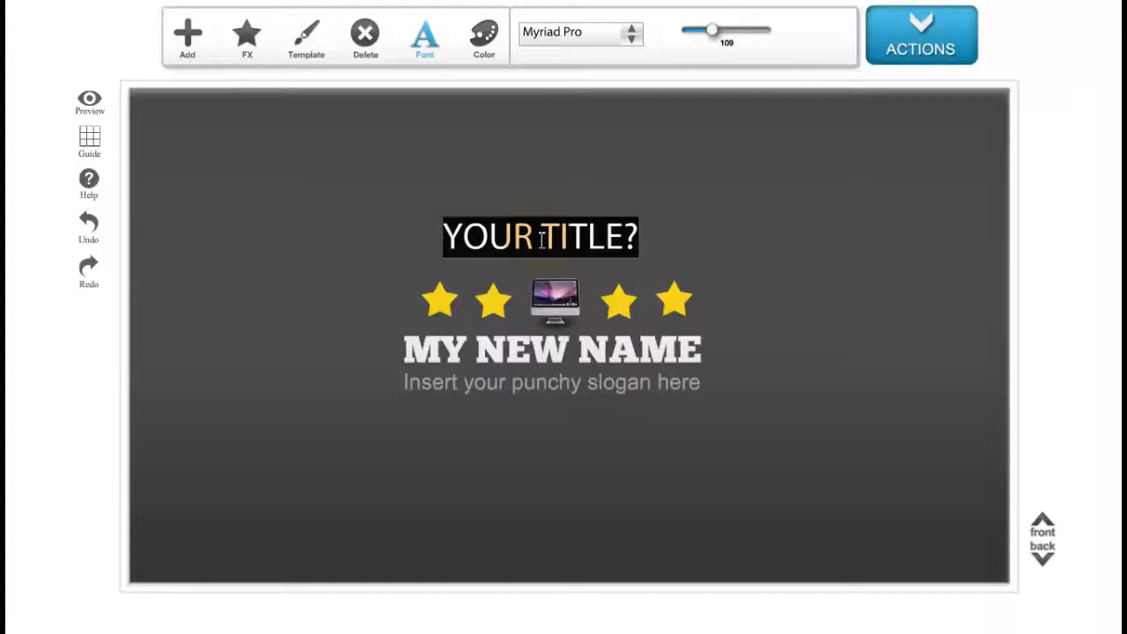
text(mY)
key(BackSpace)
key(BackSpace)
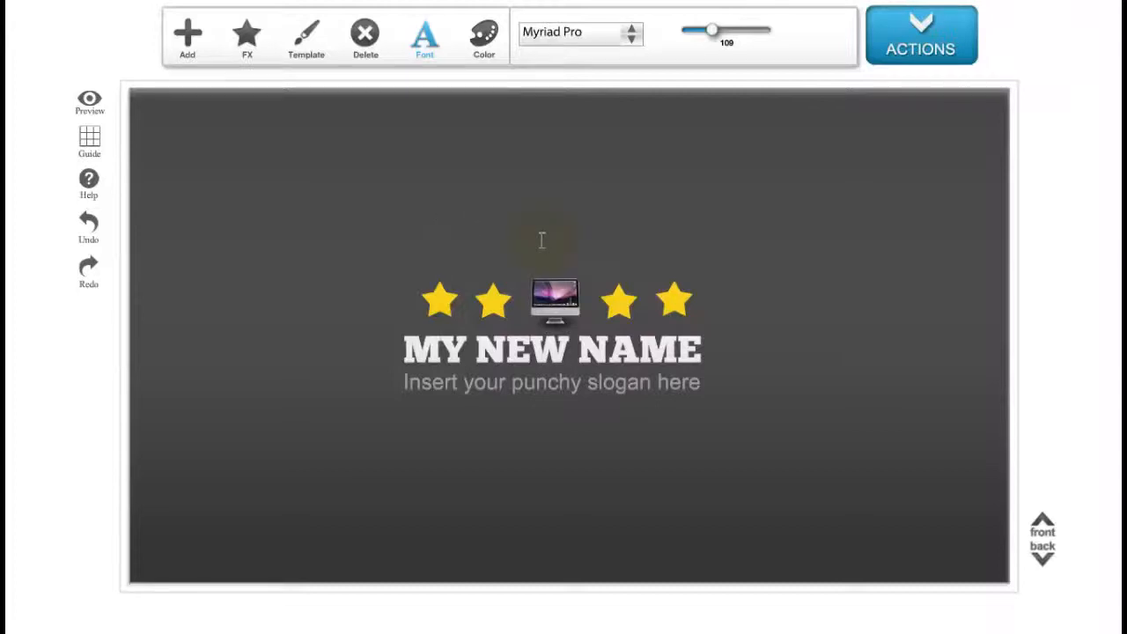
text(MY OTHER)
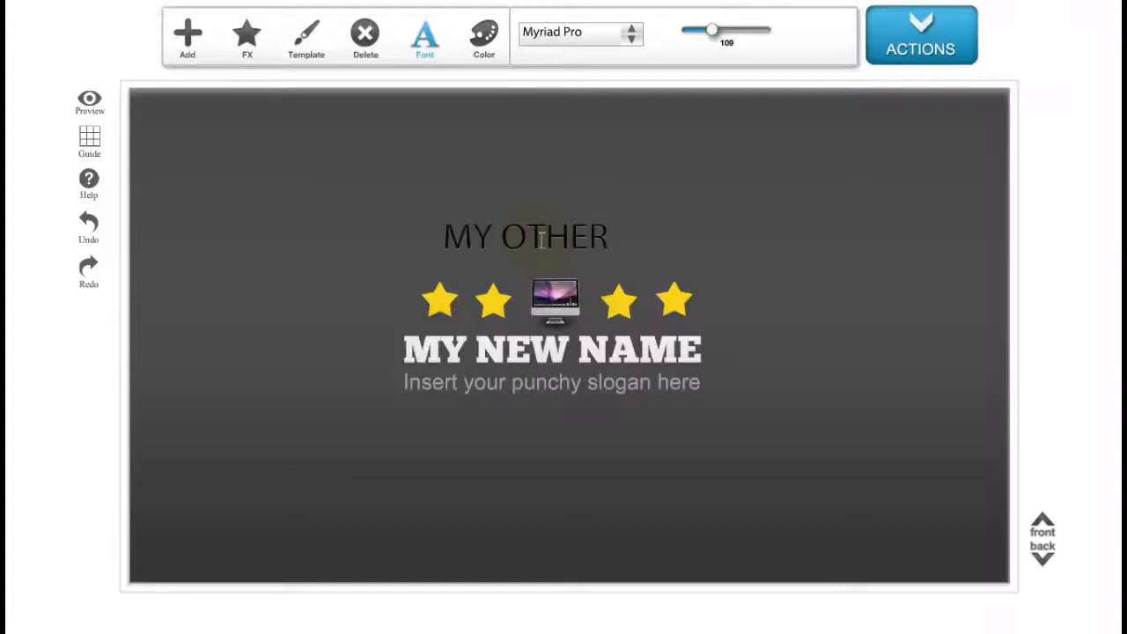
text( TEXT)
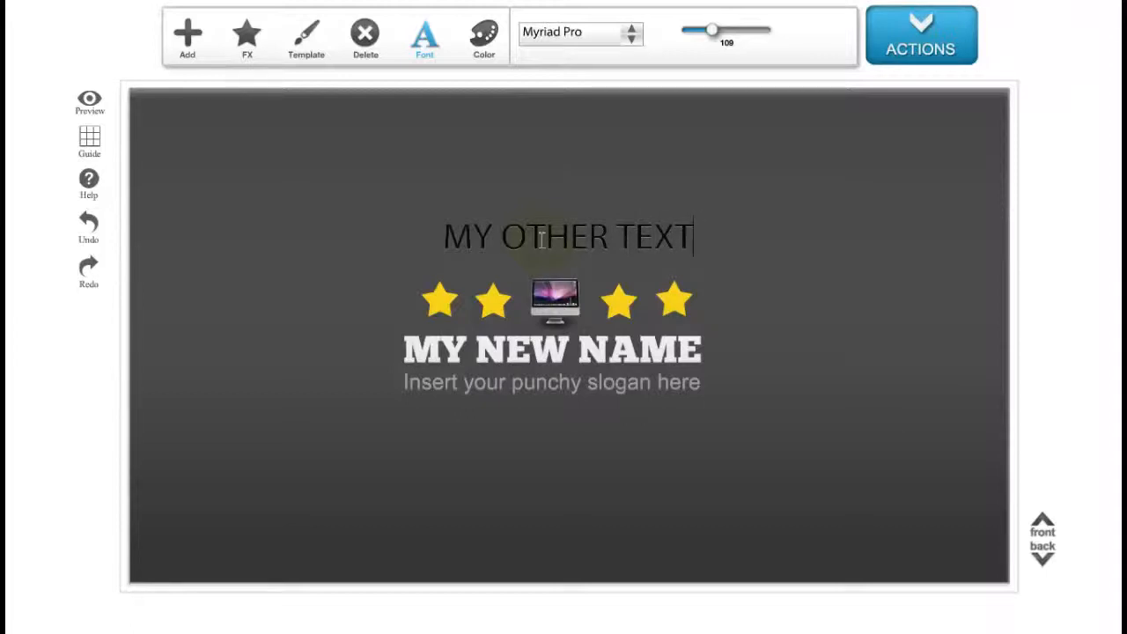
Set the new text's size to 89 and its font to Hand Of Sean.
click(707, 38)
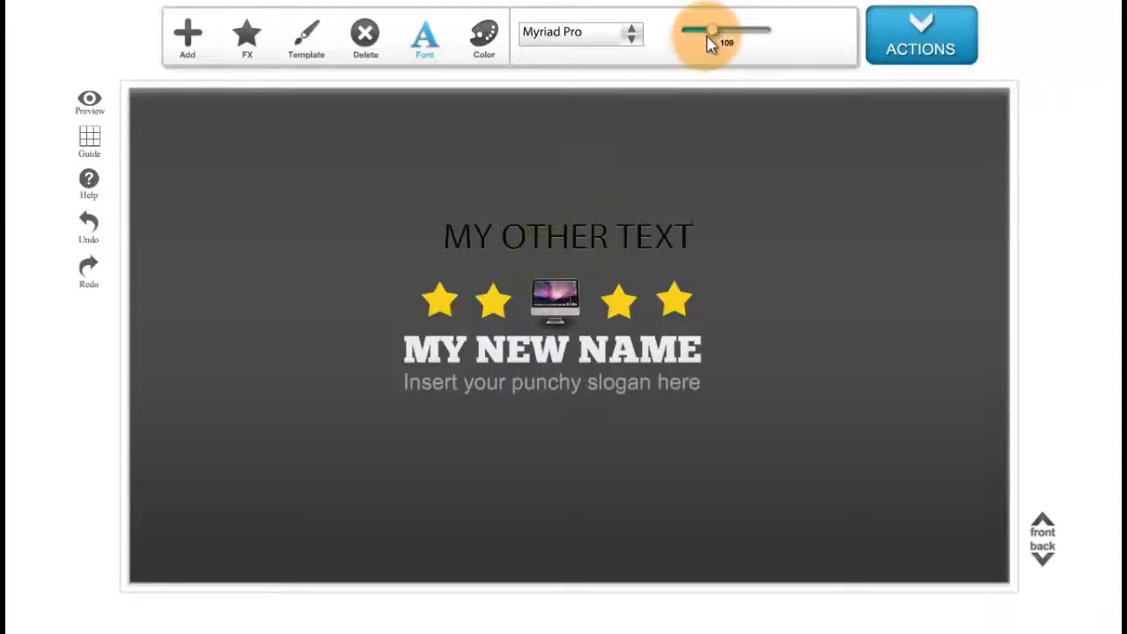
mouse_move(709, 42)
mouse_down()
mouse_move(692, 33)
mouse_move(764, 76)
mouse_move(710, 50)
mouse_up()
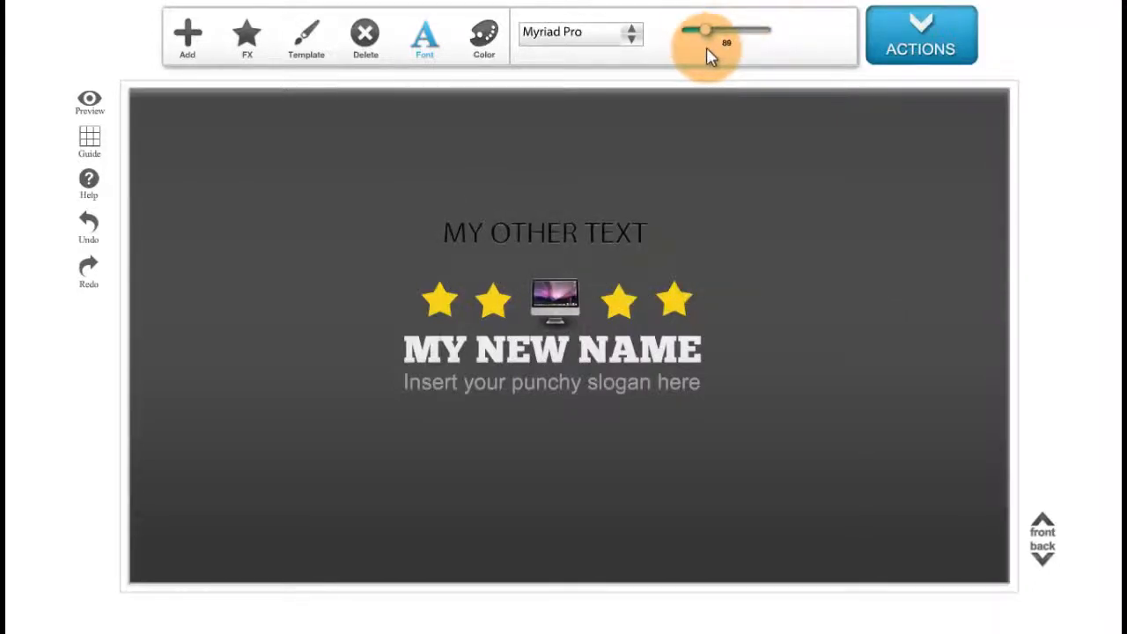
click(483, 231)
drag(446, 231, 719, 303)
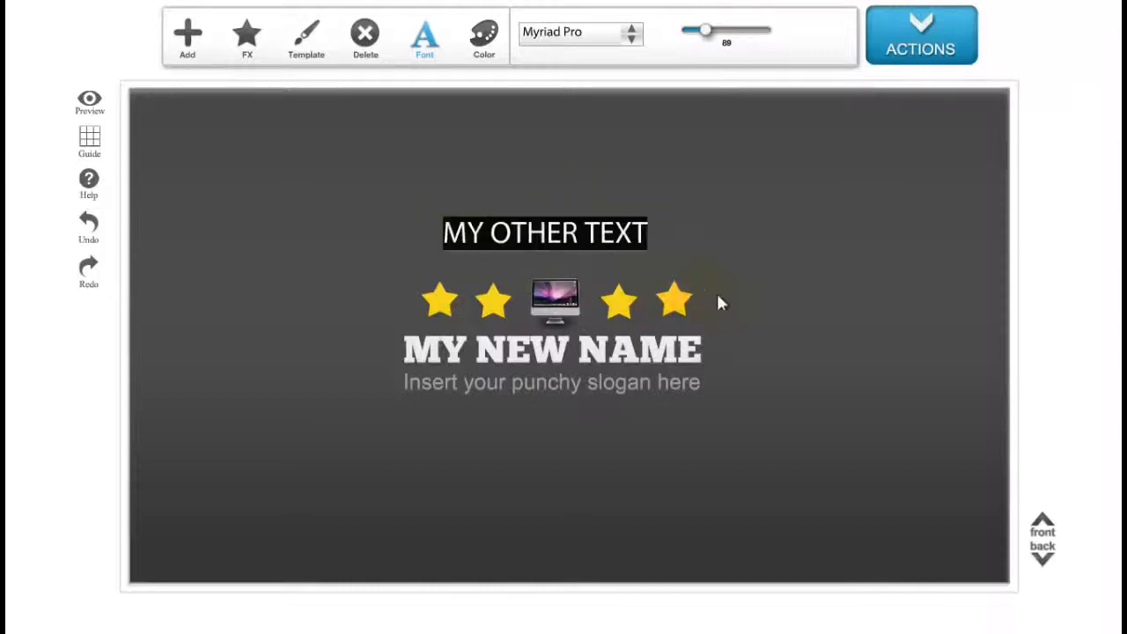
click(632, 41)
scroll(622, 131, down, 2)
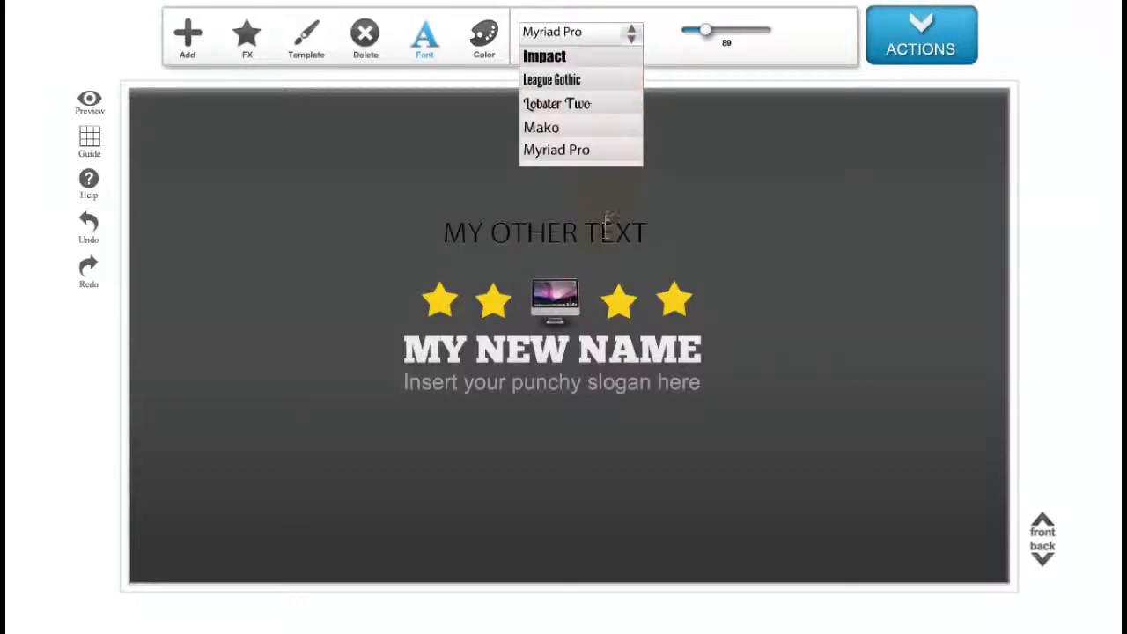
scroll(607, 94, up, 3)
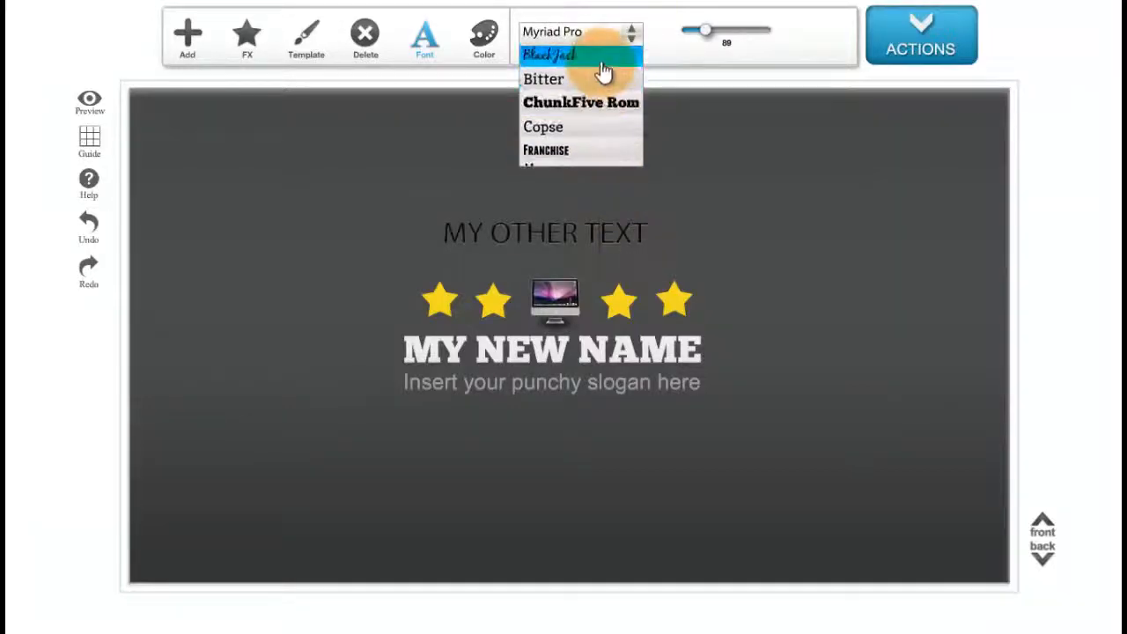
scroll(606, 60, down, 3)
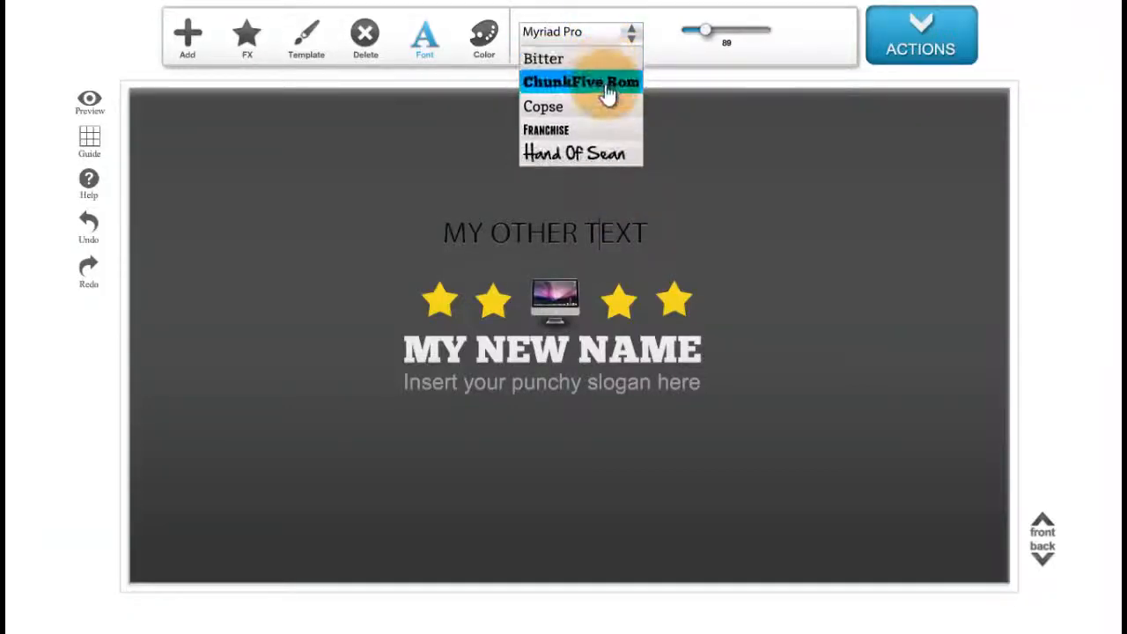
scroll(606, 124, down, 1)
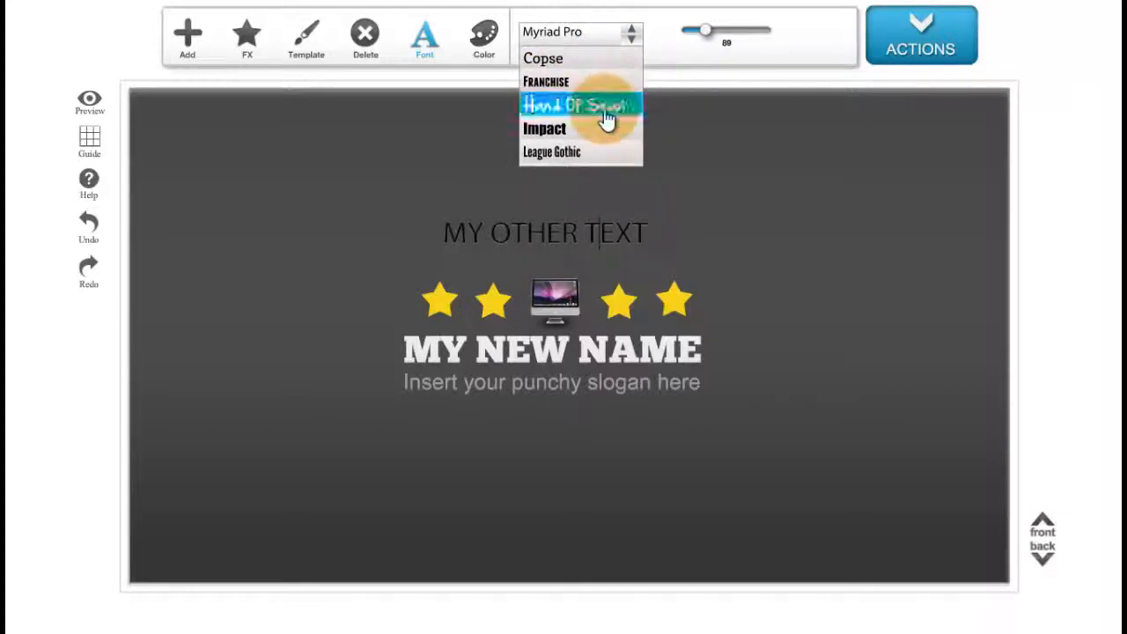
click(606, 113)
Shrink the MY OTHER TEXT box and place it below the slogan.
click(708, 244)
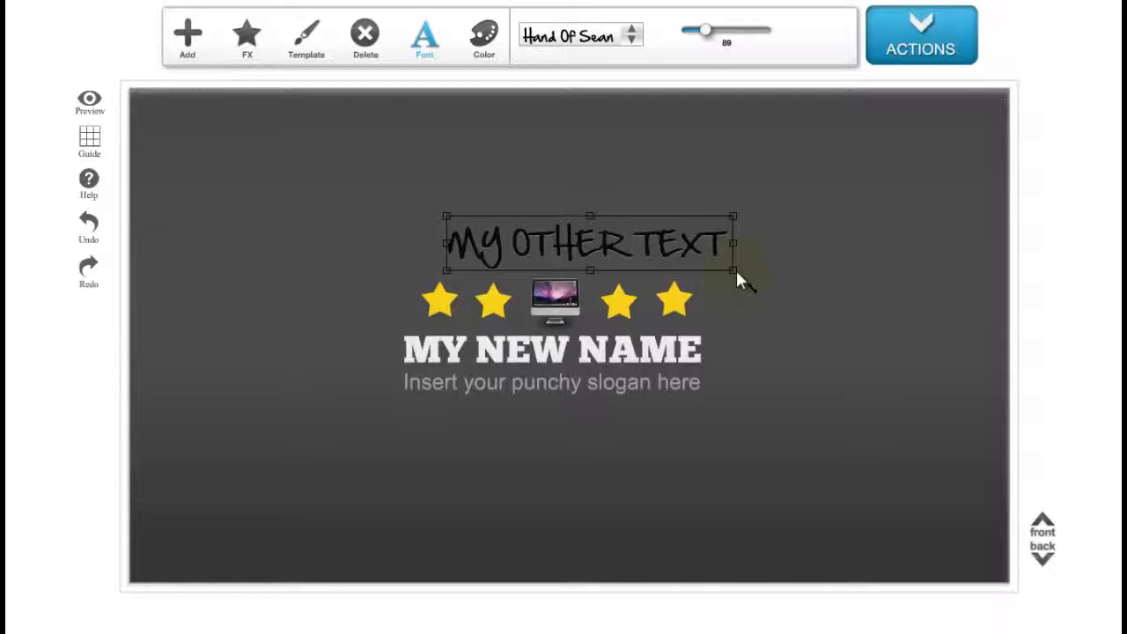
drag(735, 268, 563, 419)
click(662, 429)
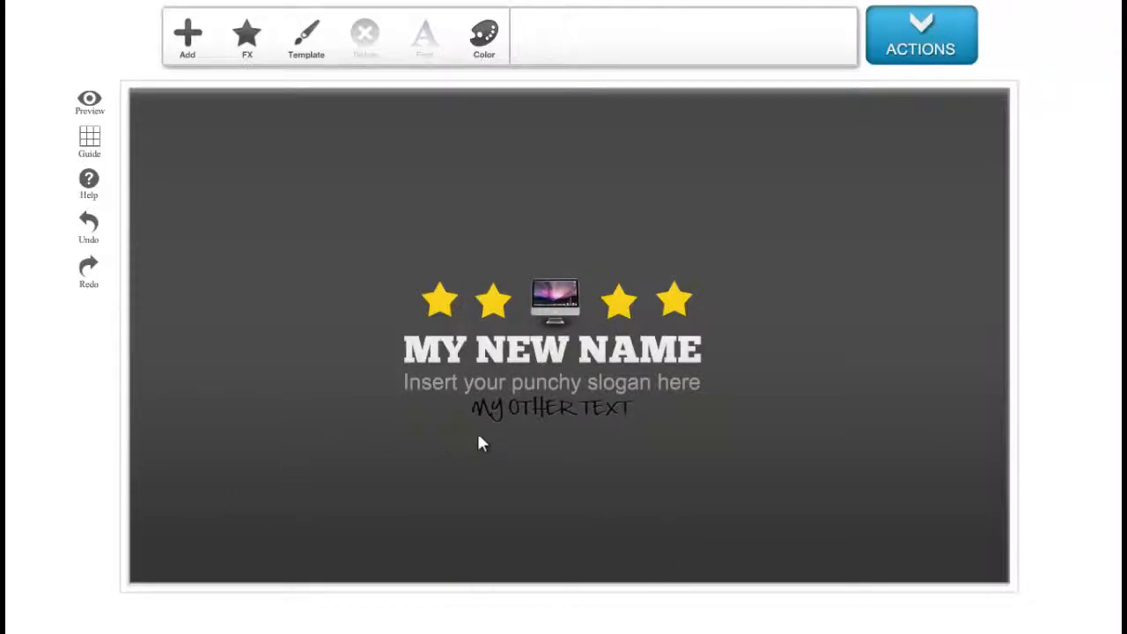
Change the colour of MY OTHER TEXT to a pale yellow.
click(504, 411)
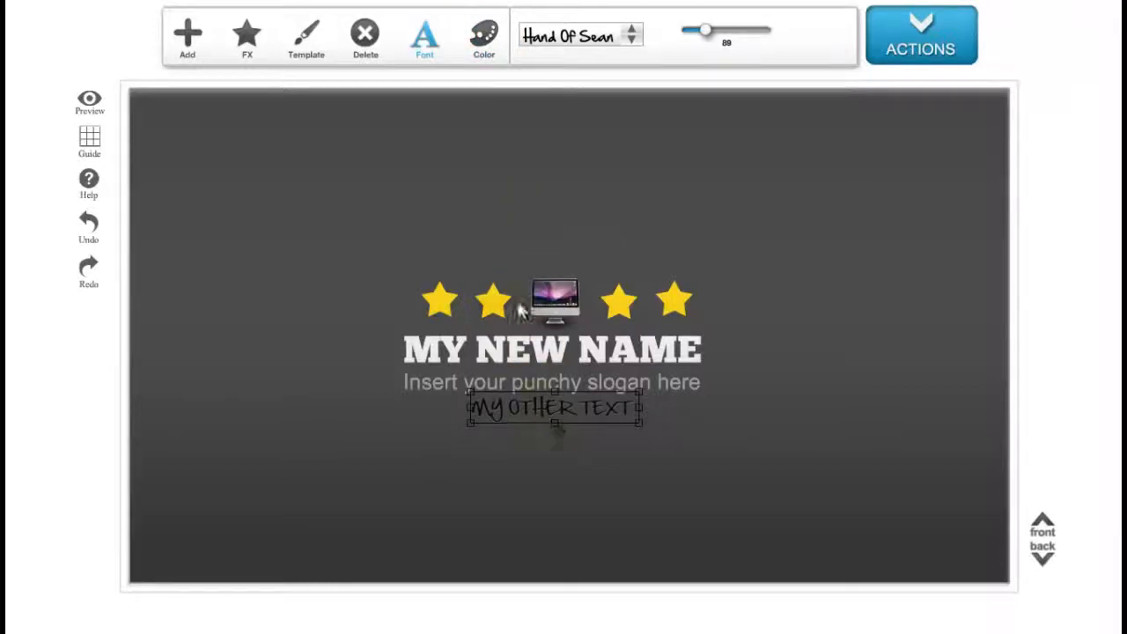
click(487, 49)
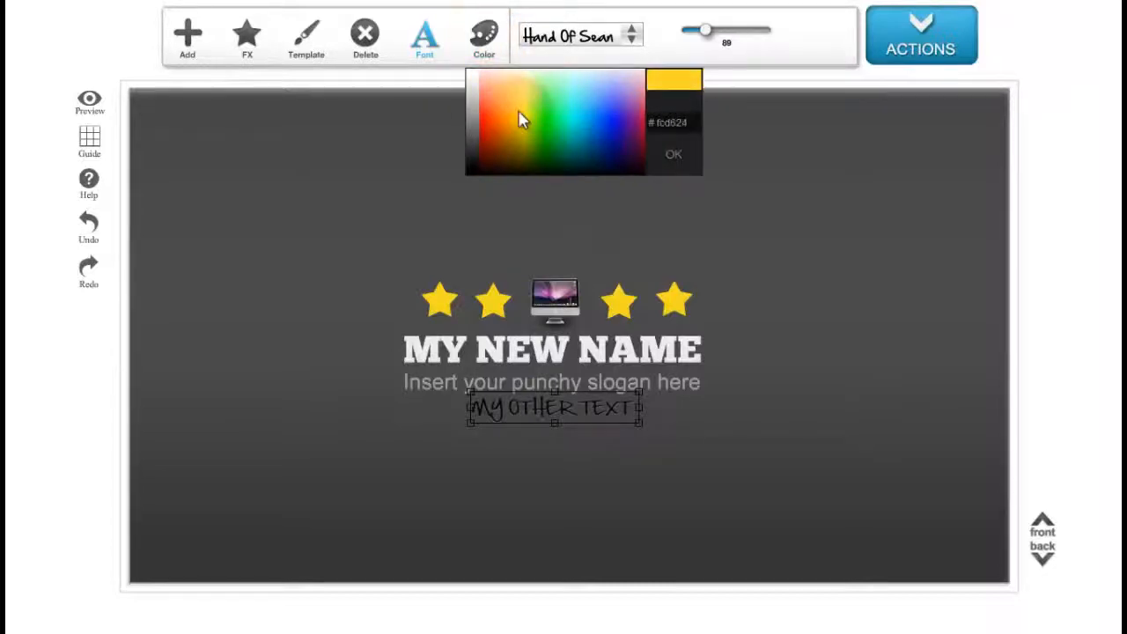
drag(557, 137, 539, 81)
click(536, 75)
click(657, 428)
click(621, 407)
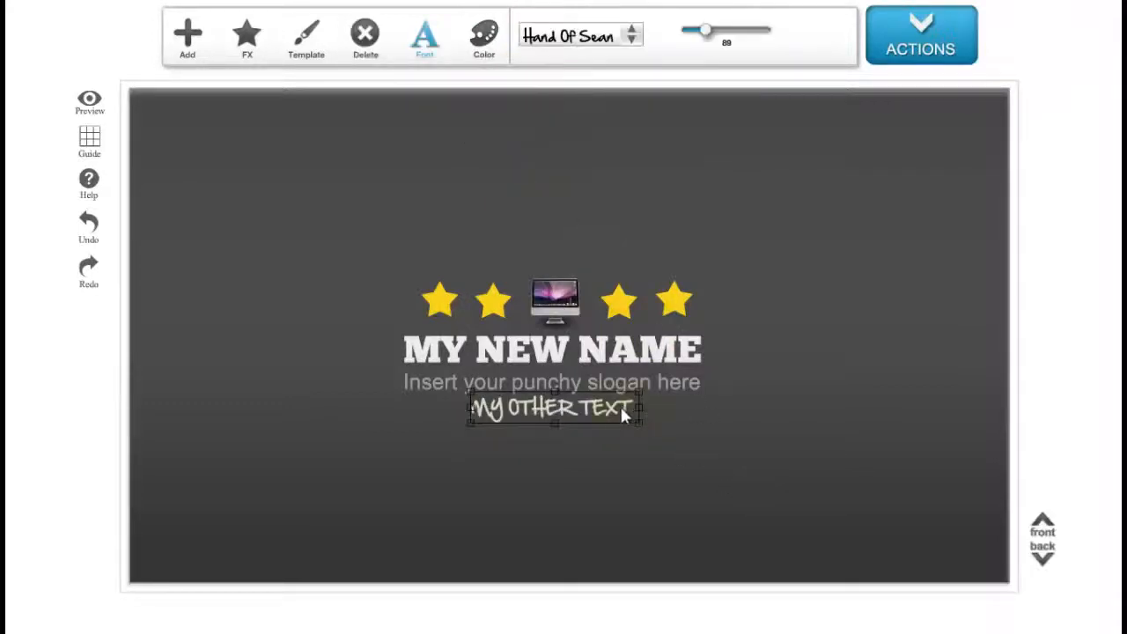
click(656, 429)
click(592, 414)
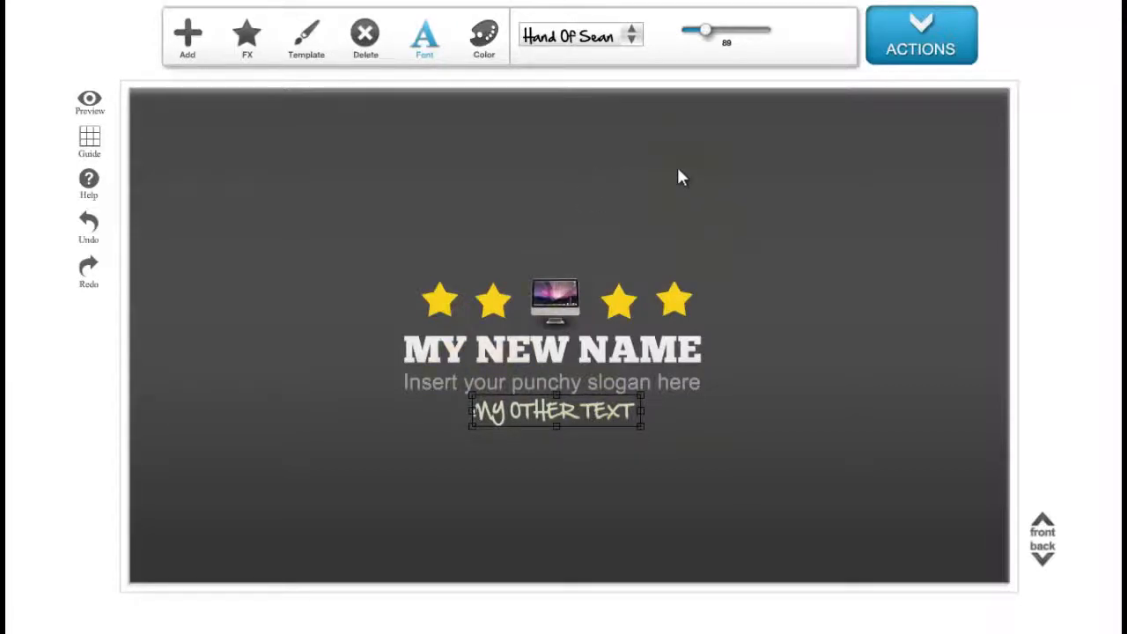
Add a Twitter social icon to the banner below the texts.
click(206, 58)
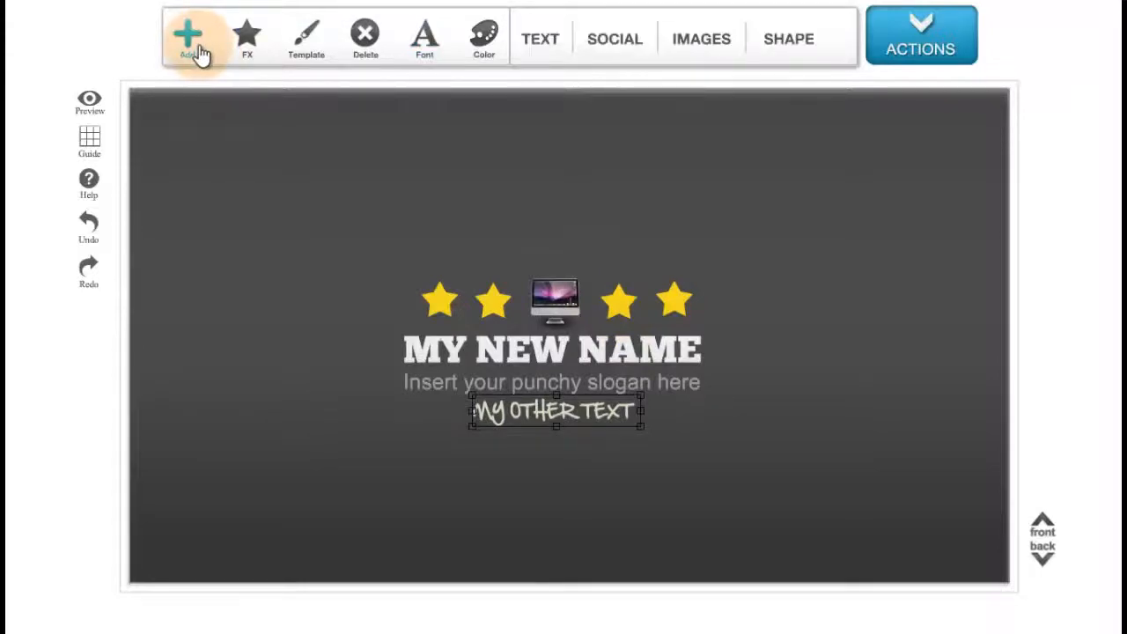
click(630, 52)
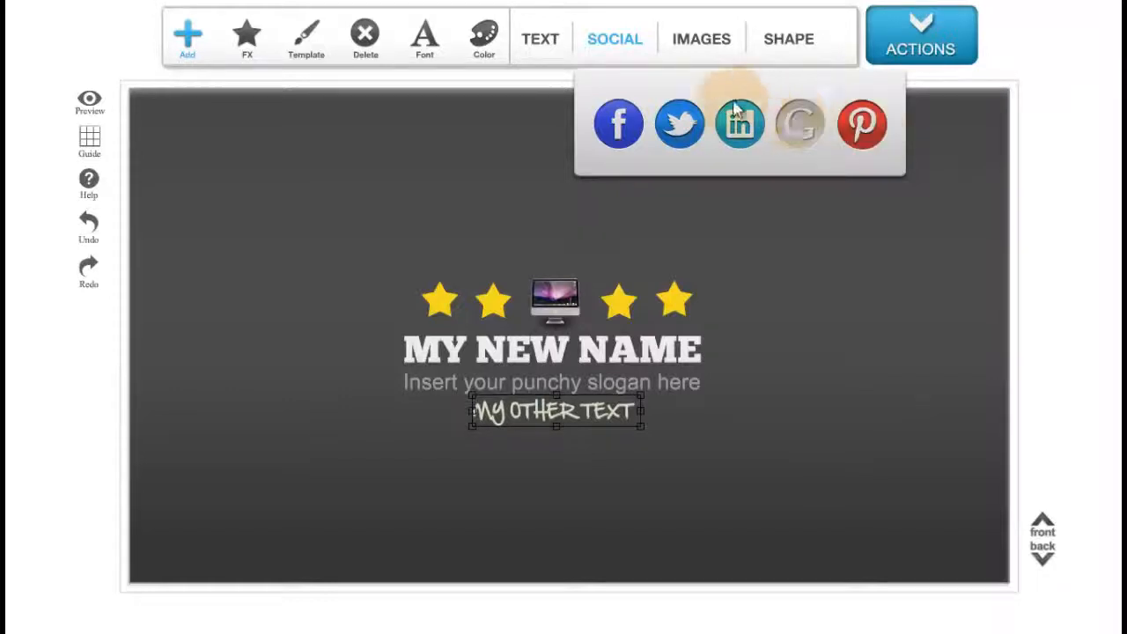
click(688, 124)
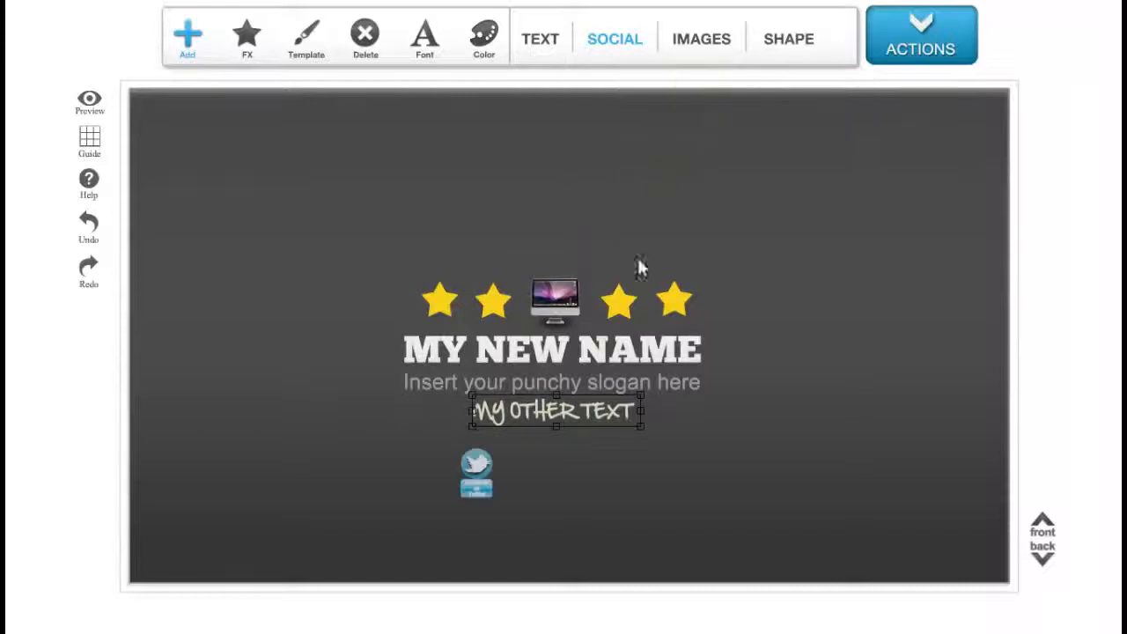
click(471, 476)
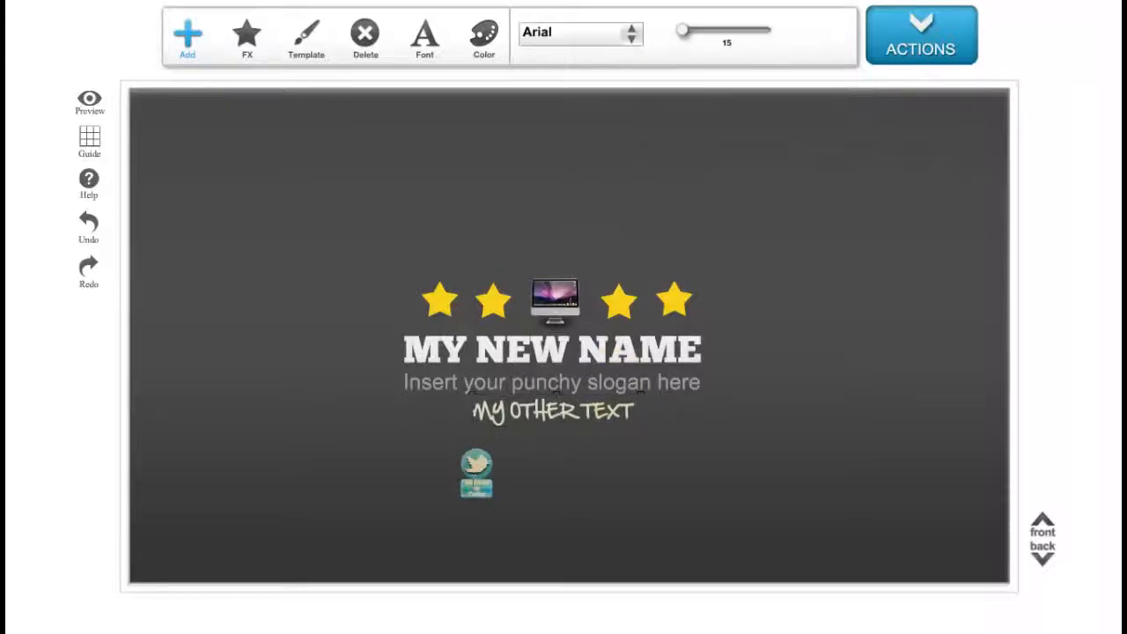
Move the Twitter icon to sit just right of MY NEW NAME.
click(471, 475)
click(470, 474)
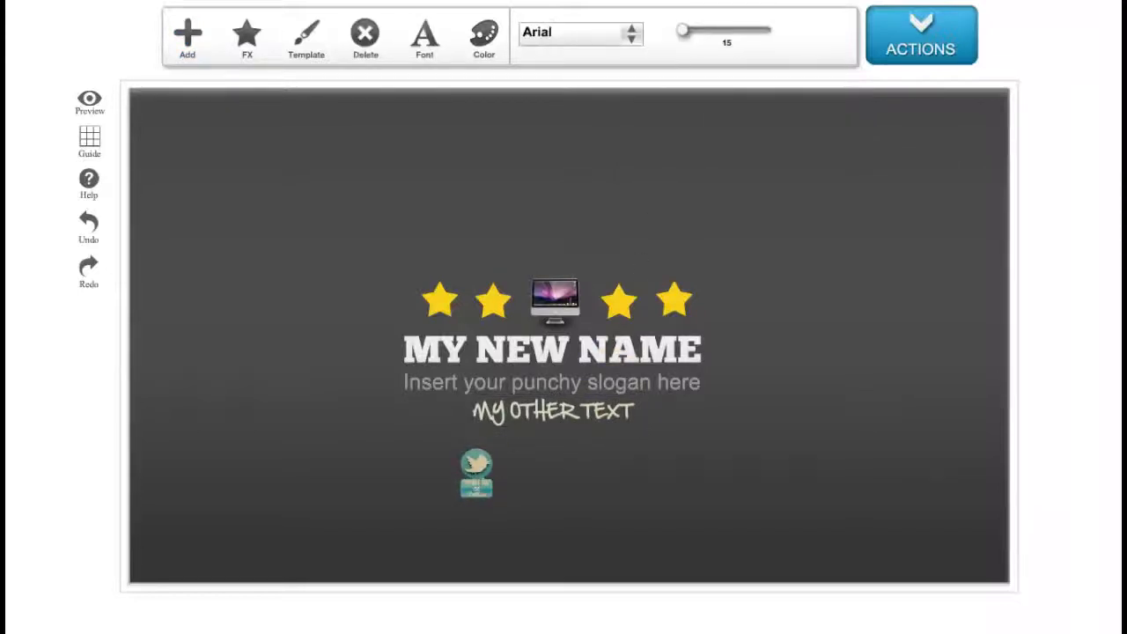
drag(472, 475, 740, 354)
Apply the flat horizontal social style to the Twitter icon.
click(203, 37)
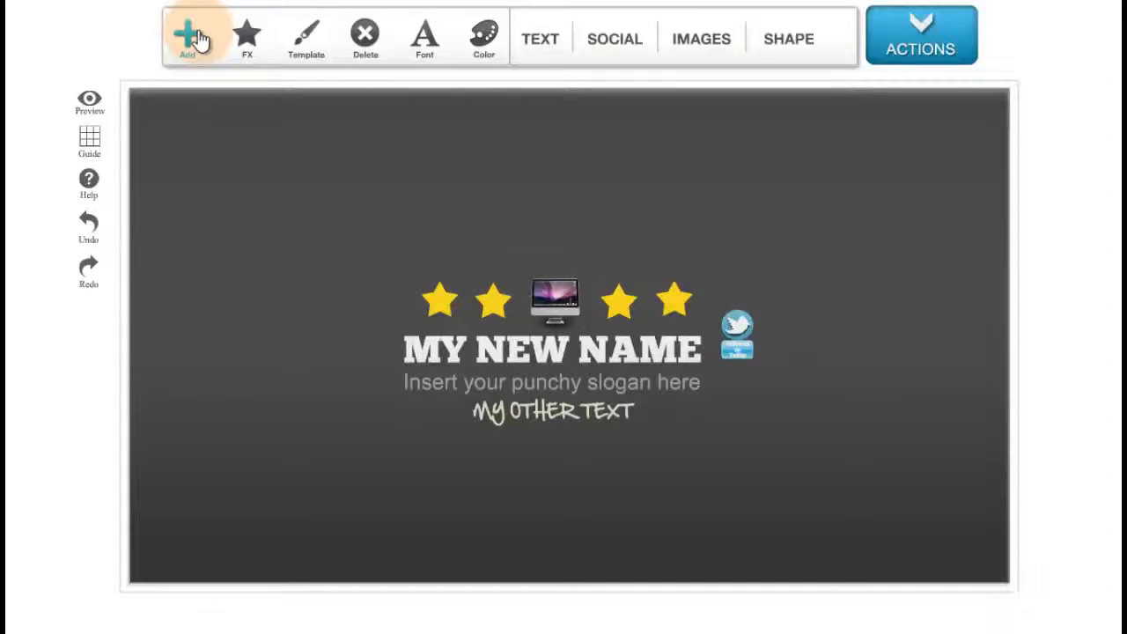
click(247, 44)
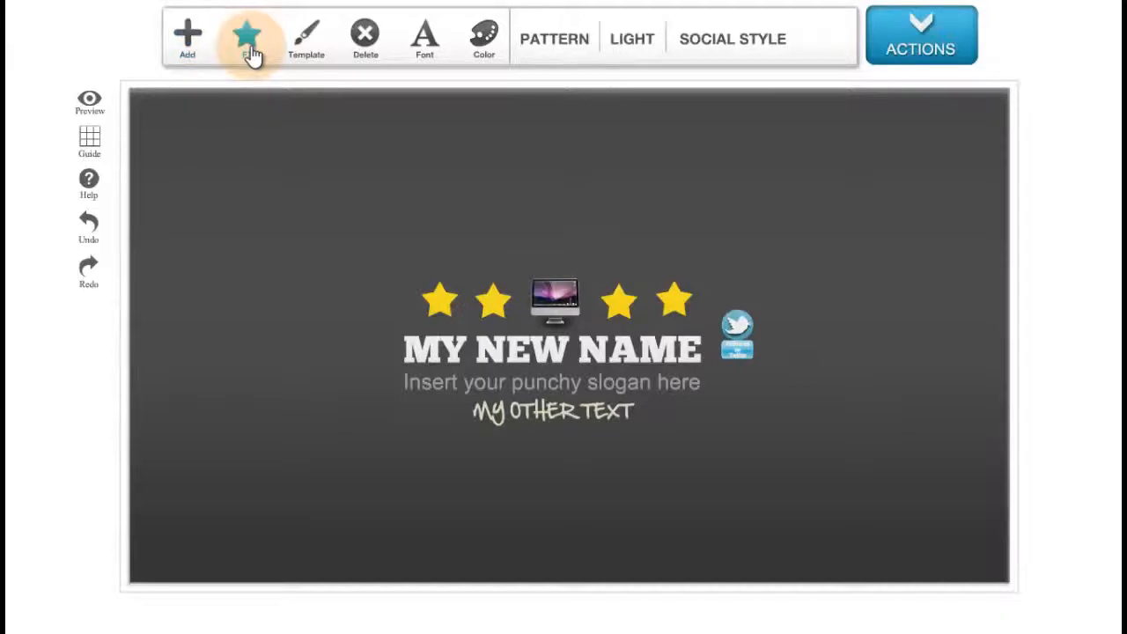
click(744, 44)
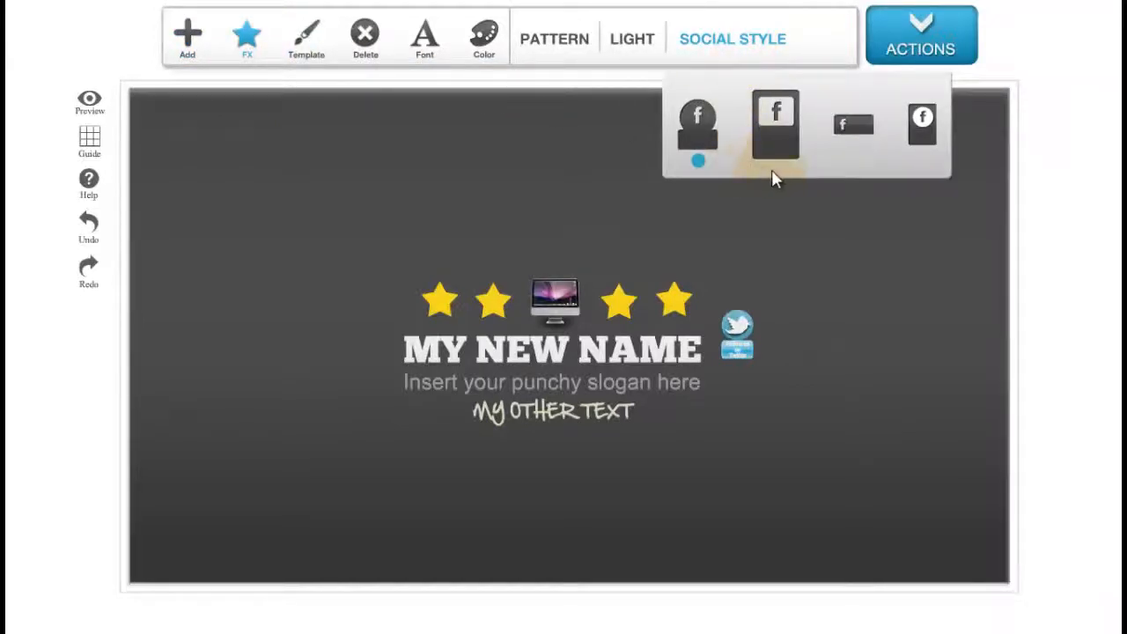
click(861, 146)
click(747, 340)
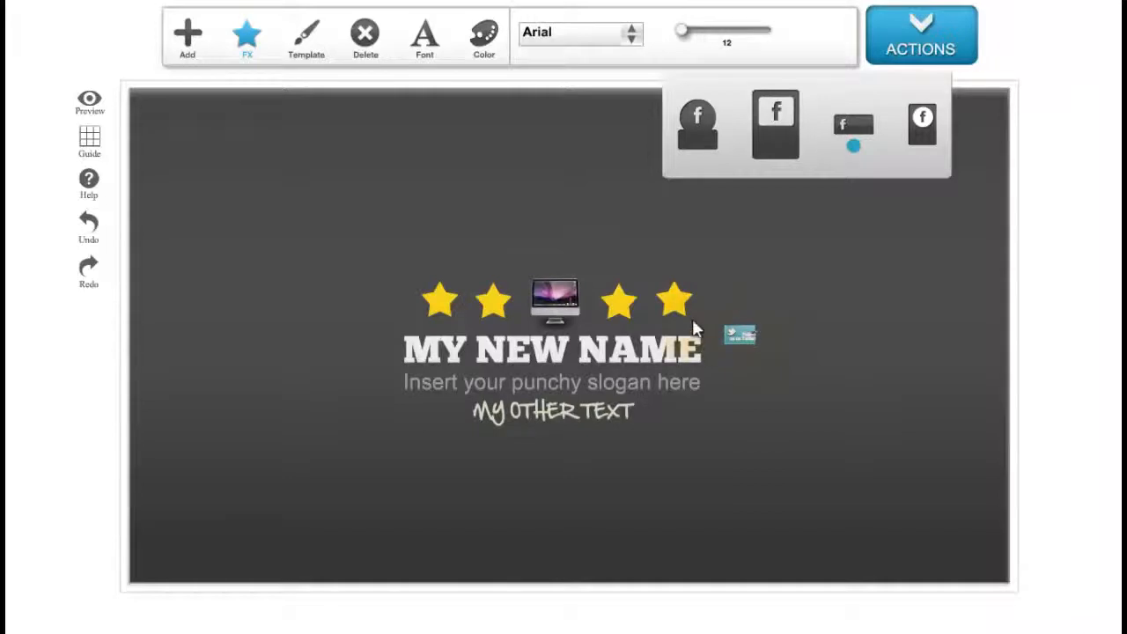
click(715, 347)
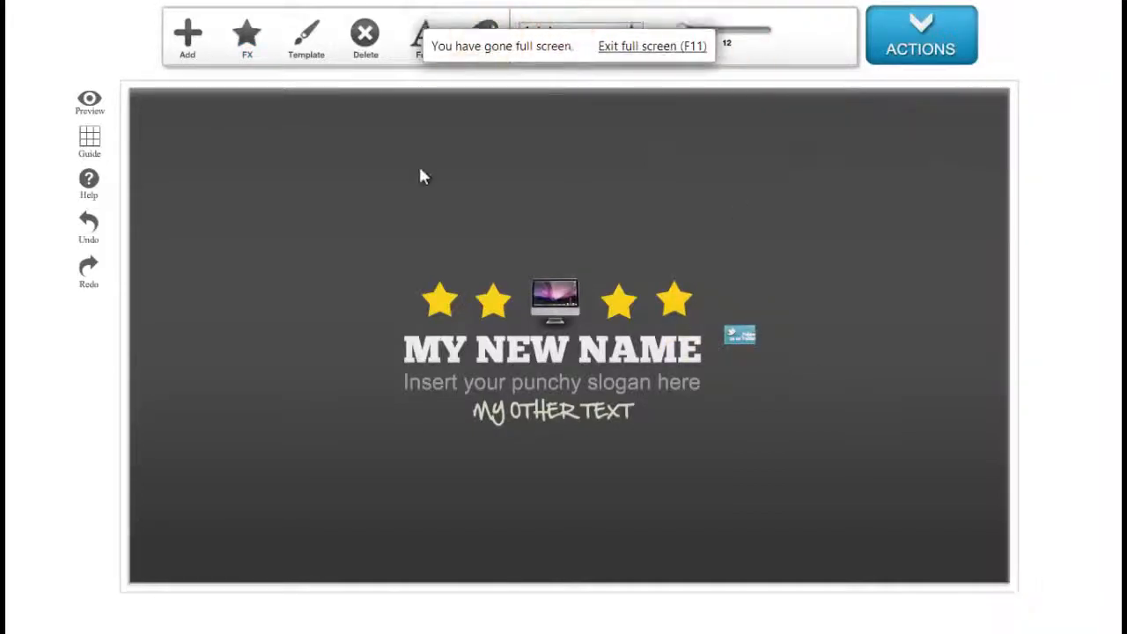
Insert the TAB IMAGE picture from the Pictures IMAGES folder into the banner.
click(197, 39)
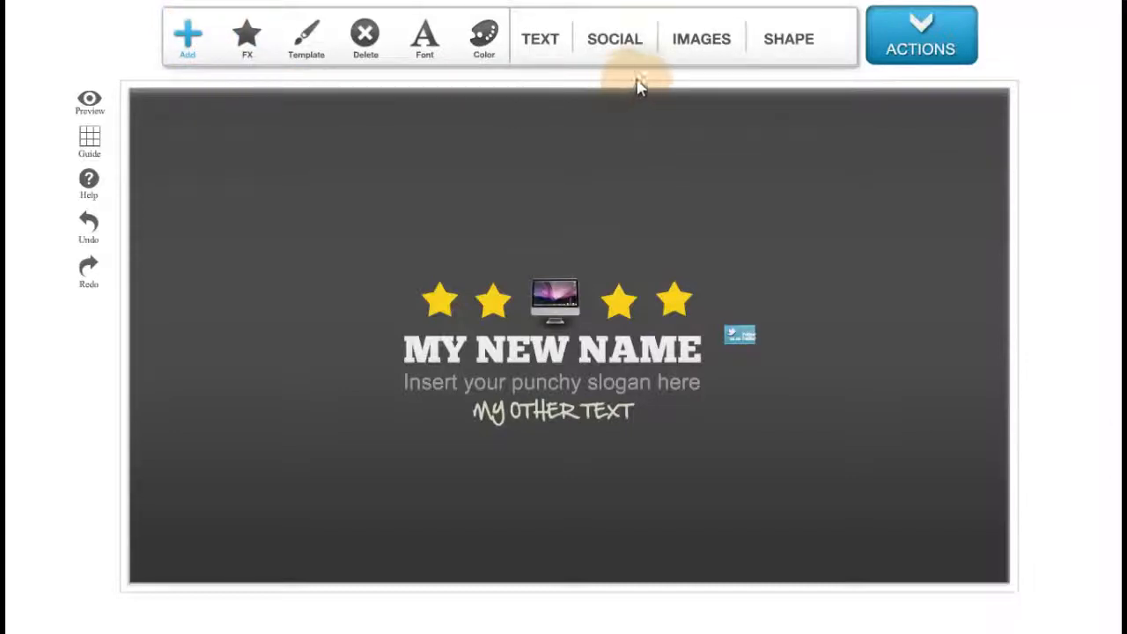
click(721, 51)
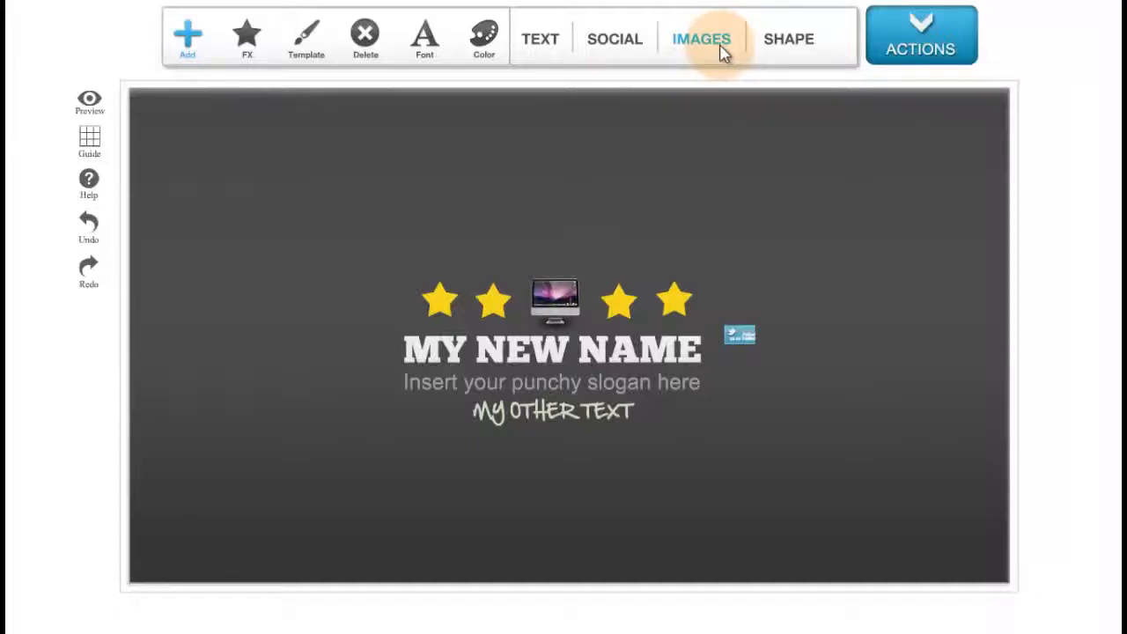
click(749, 216)
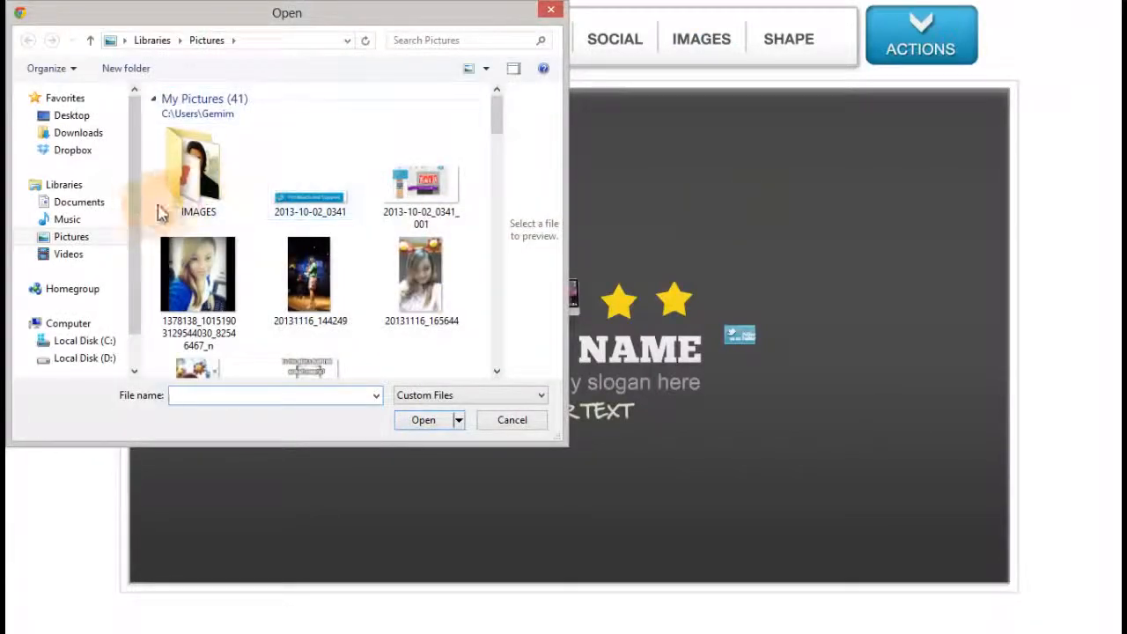
double_click(163, 188)
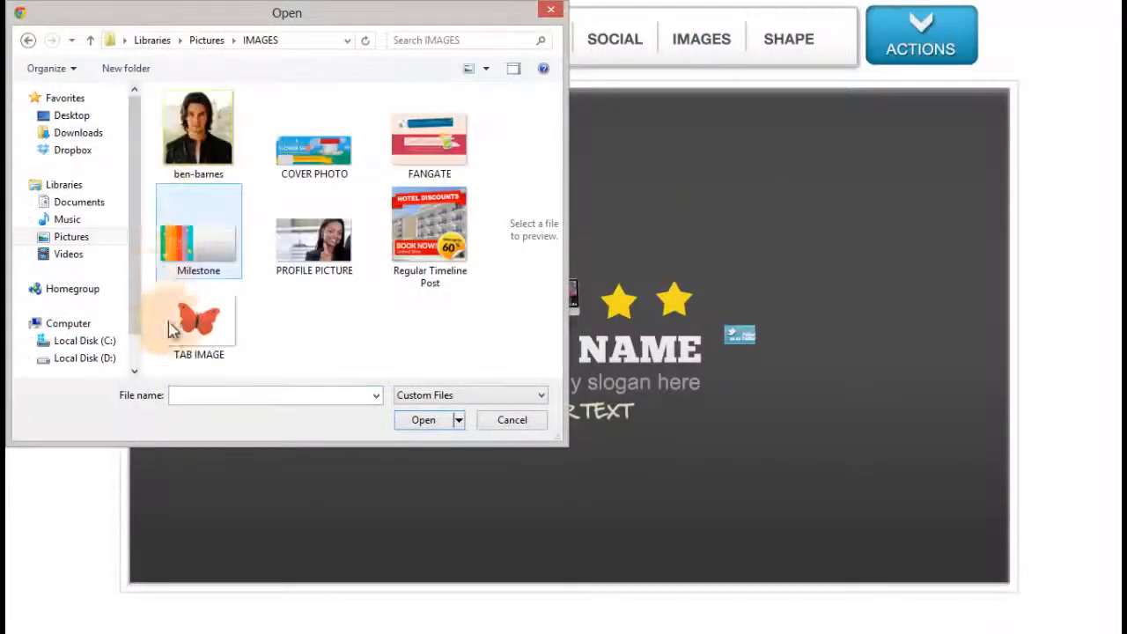
click(157, 351)
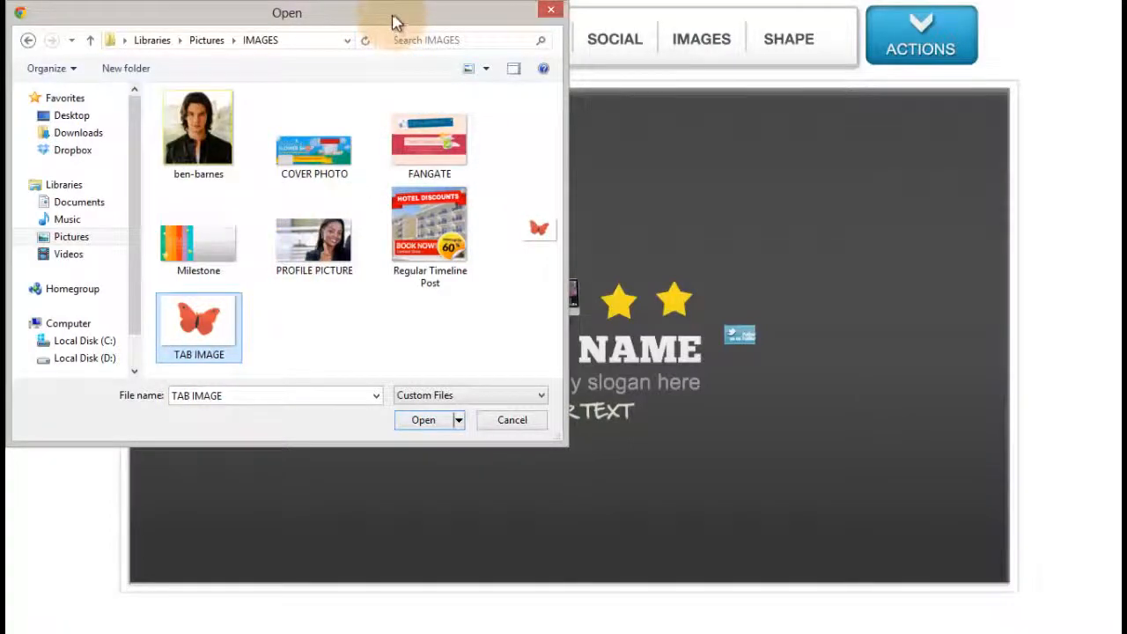
drag(393, 21, 466, 56)
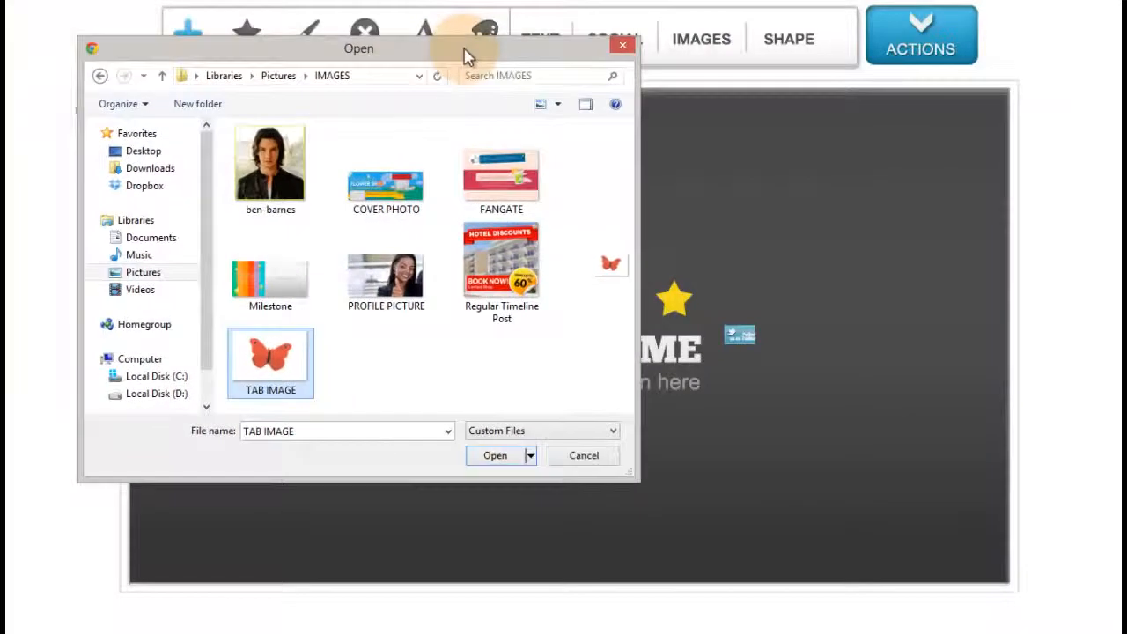
click(491, 465)
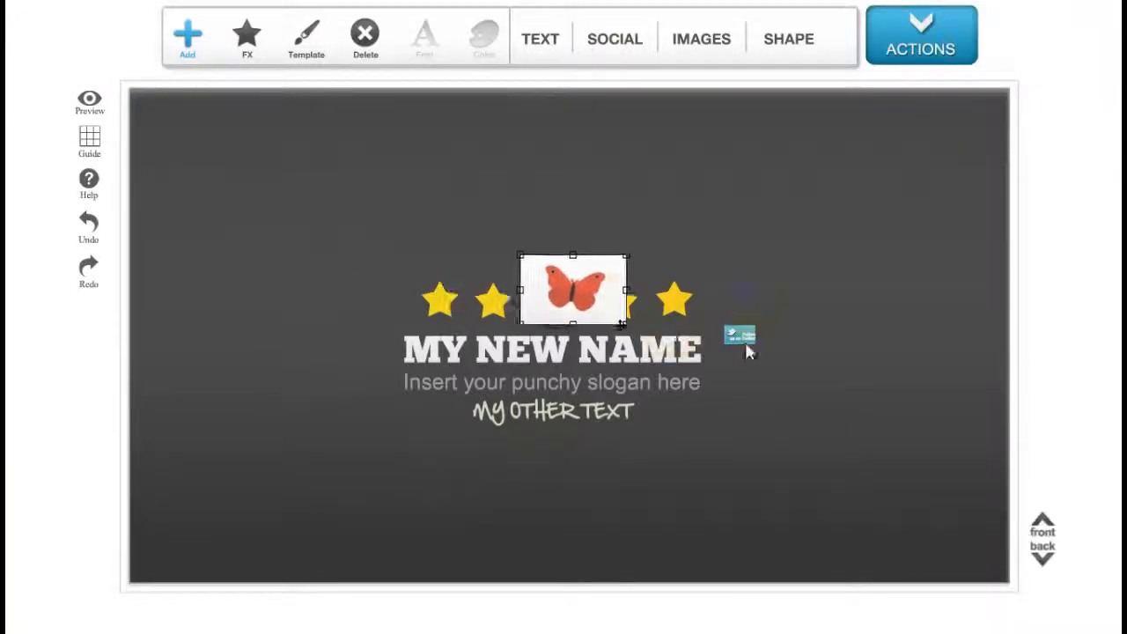
Place the butterfly image to the right of MY NEW NAME.
drag(817, 366, 792, 348)
click(786, 408)
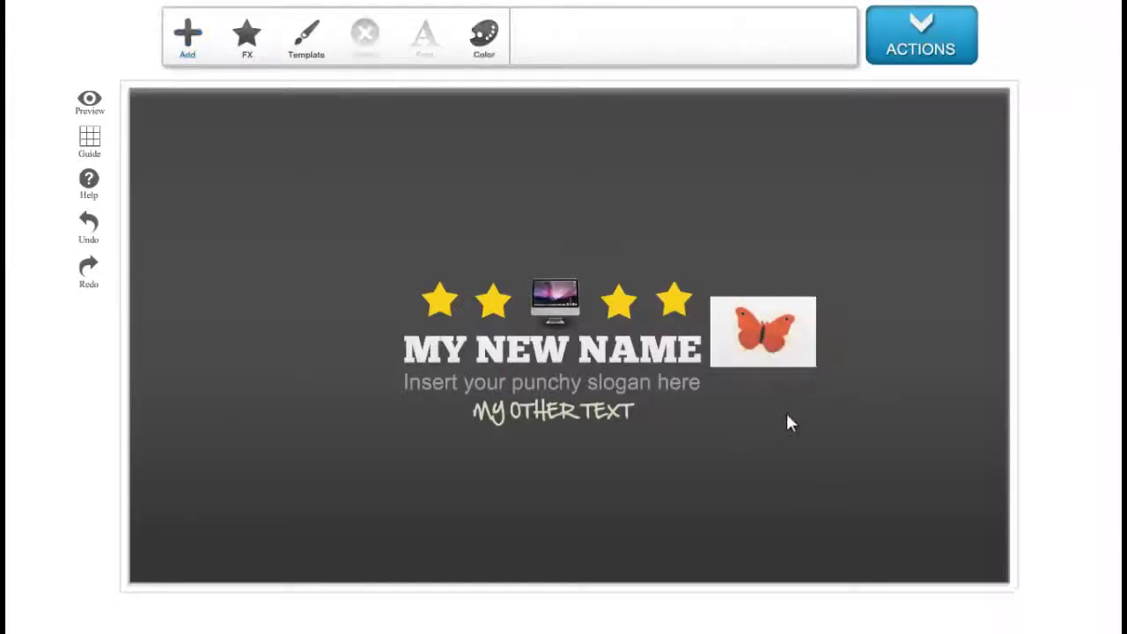
click(779, 352)
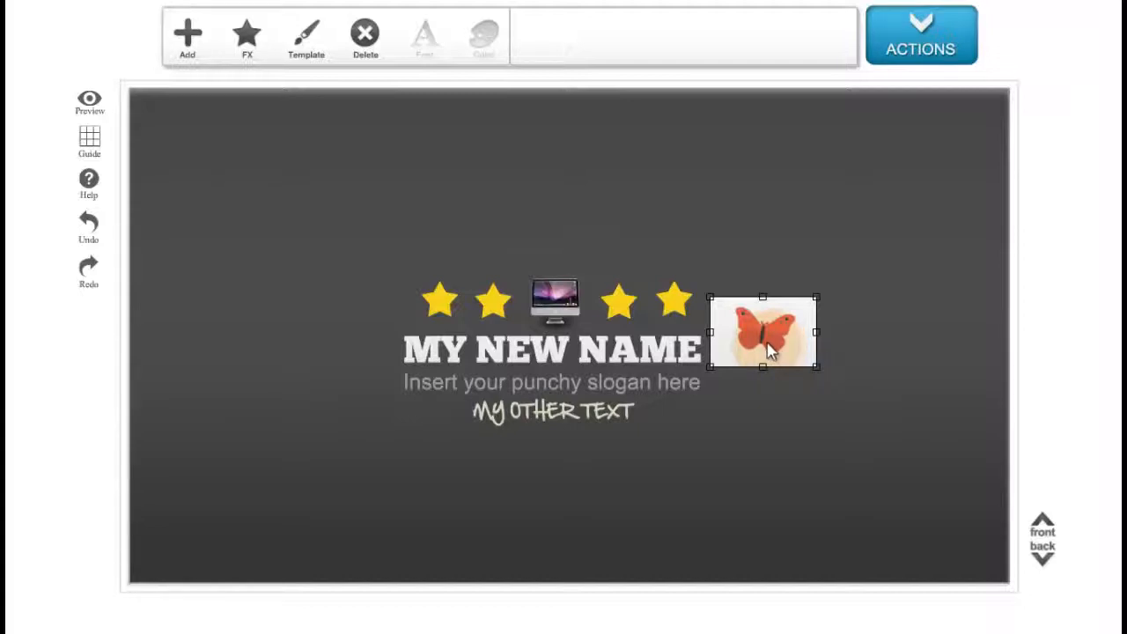
Switch the butterfly image between back and front and reposition it beside the name.
click(1068, 540)
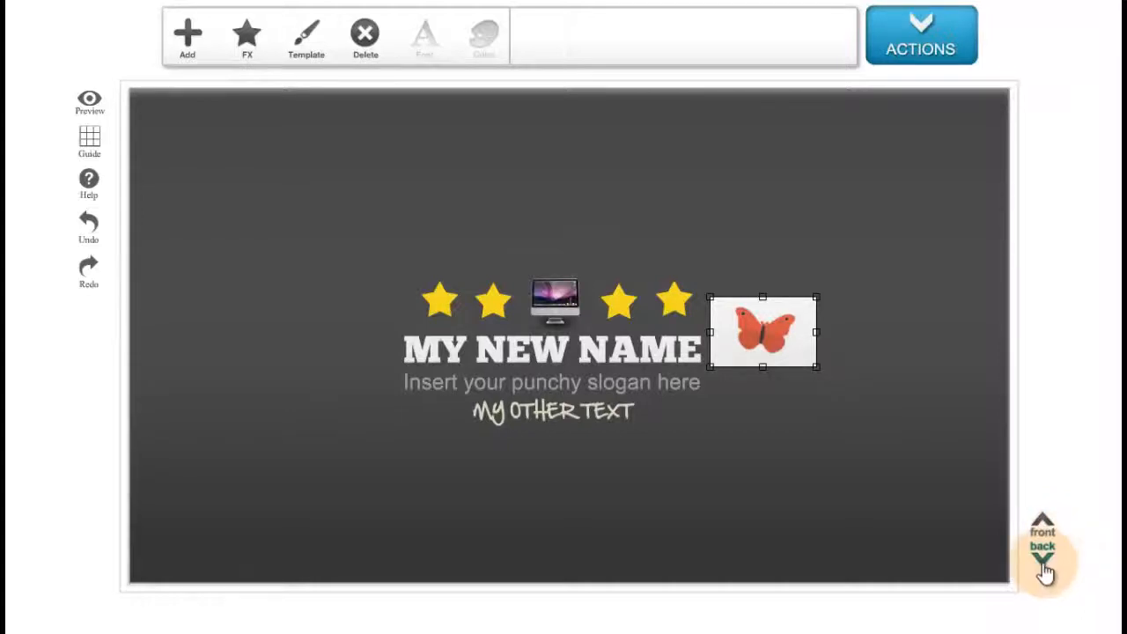
click(1045, 568)
drag(815, 363, 767, 344)
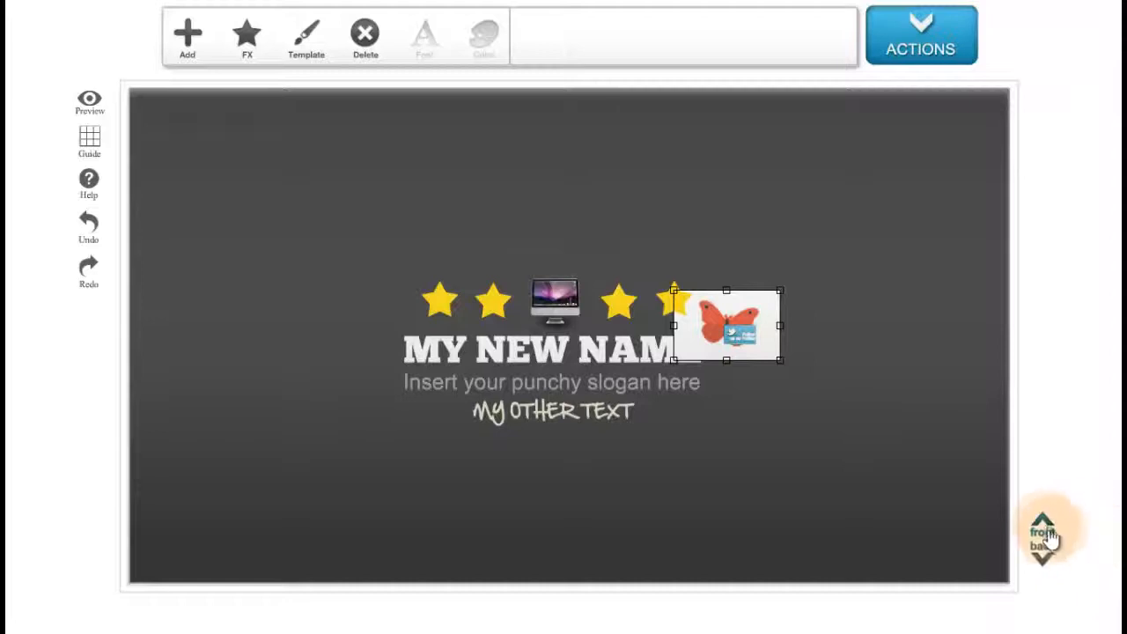
click(1045, 527)
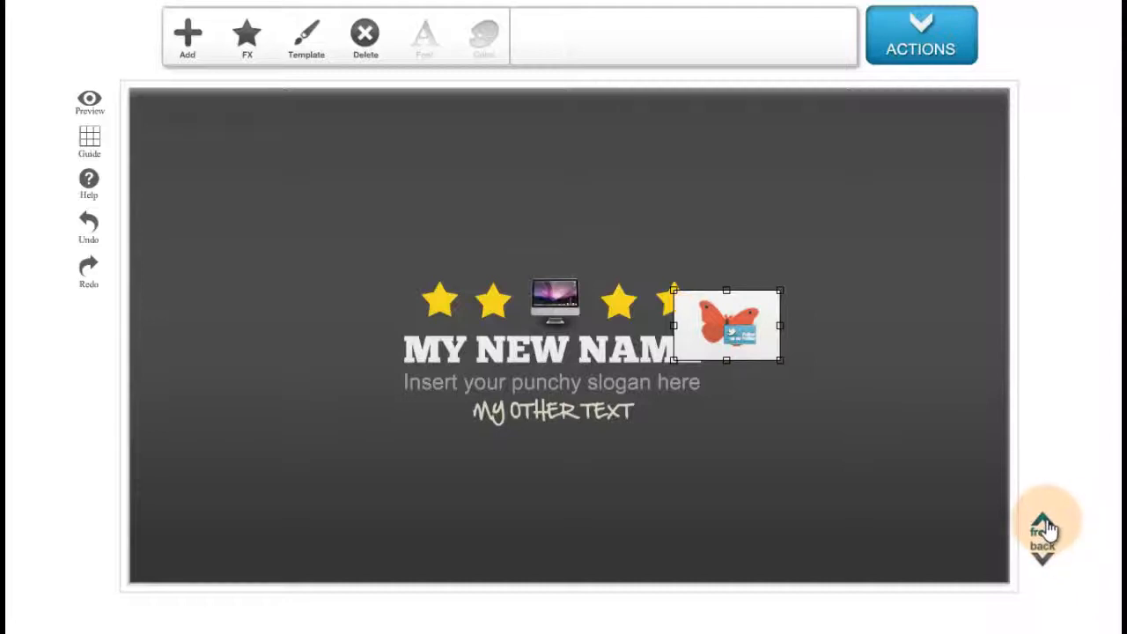
click(1045, 526)
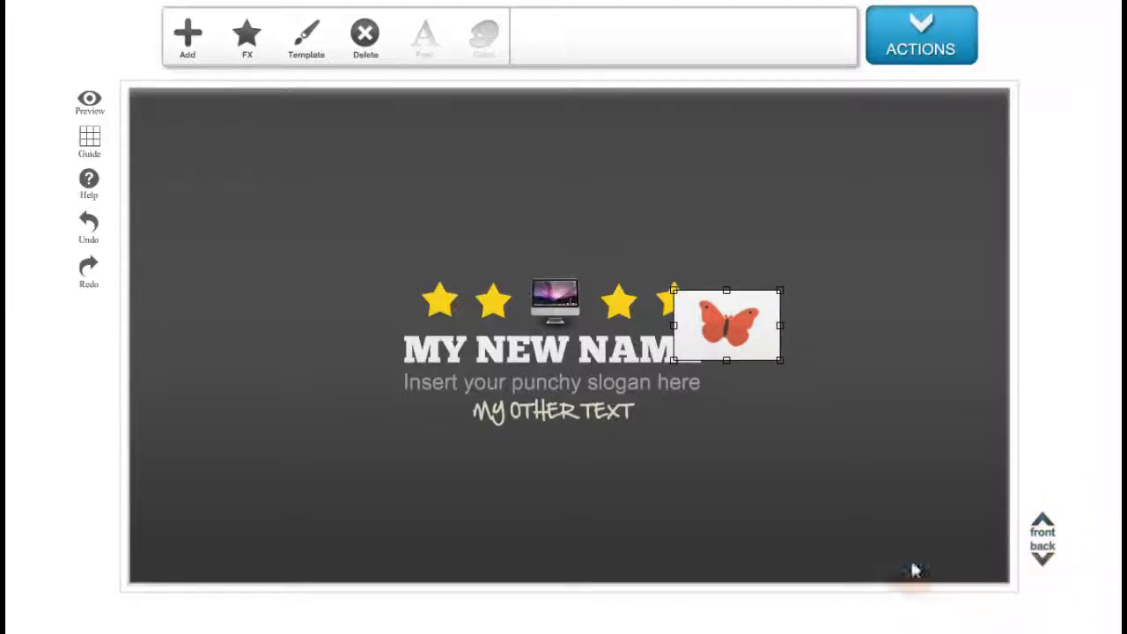
drag(737, 346, 775, 361)
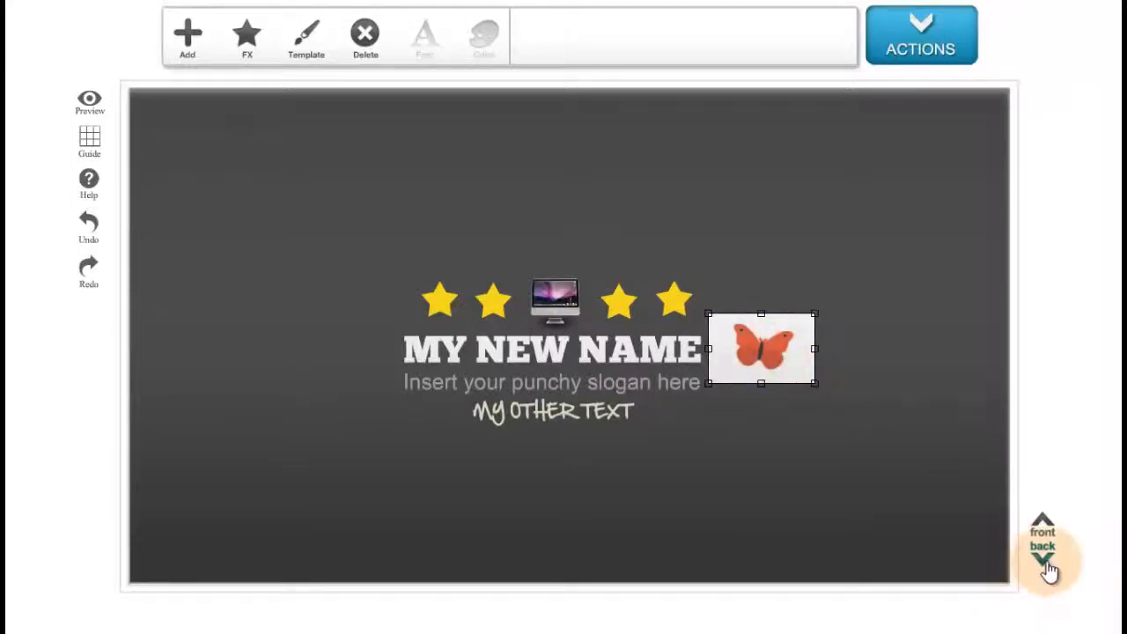
click(1047, 566)
Resize and tilt the butterfly image, then send it behind the Twitter icon.
drag(799, 377, 793, 310)
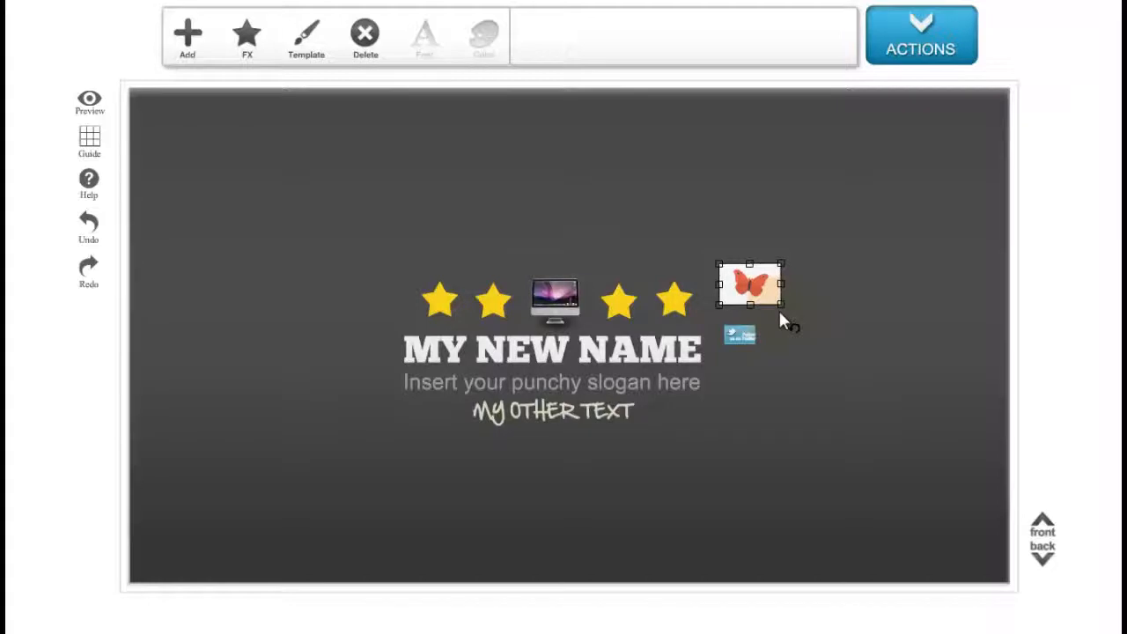
drag(780, 314, 802, 342)
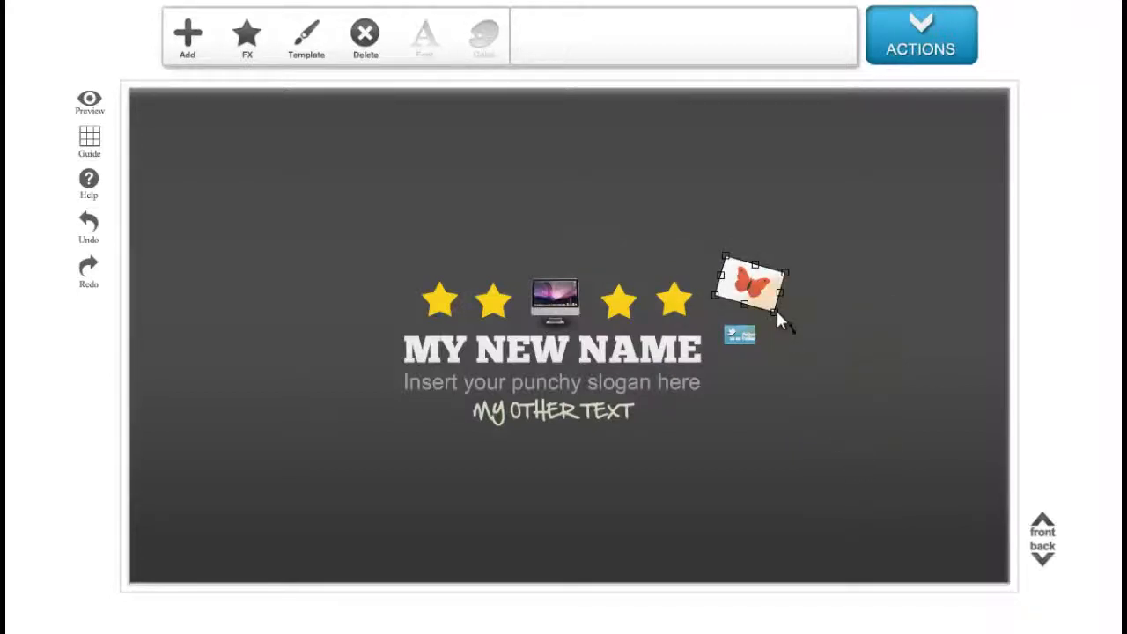
drag(776, 310, 804, 350)
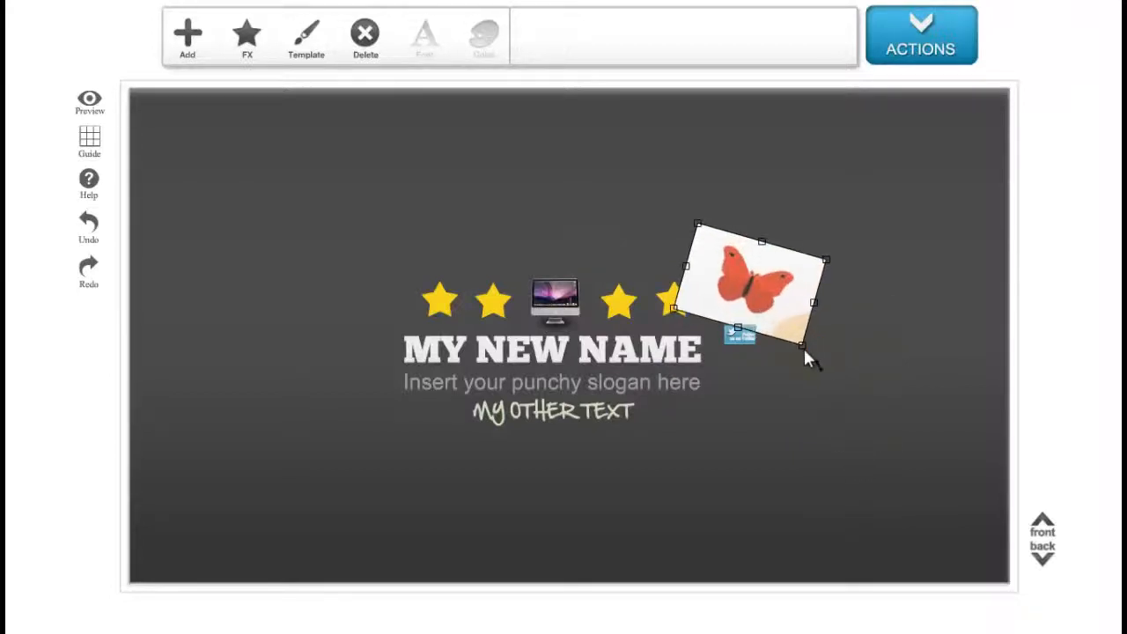
drag(780, 296, 774, 336)
click(1048, 561)
click(1049, 566)
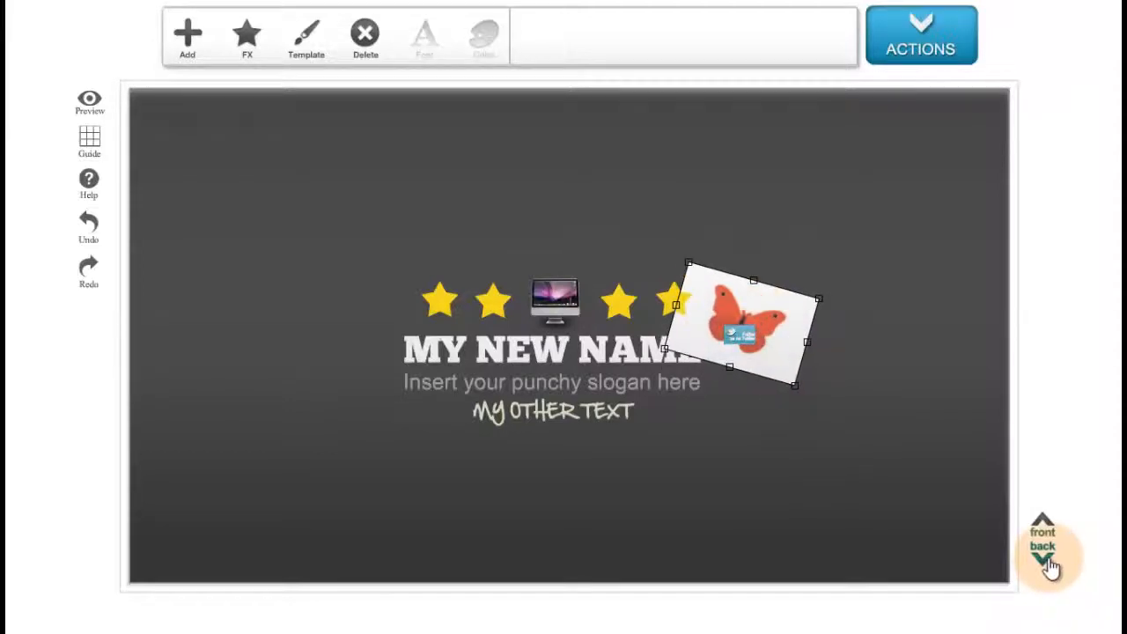
drag(780, 347, 806, 331)
click(931, 545)
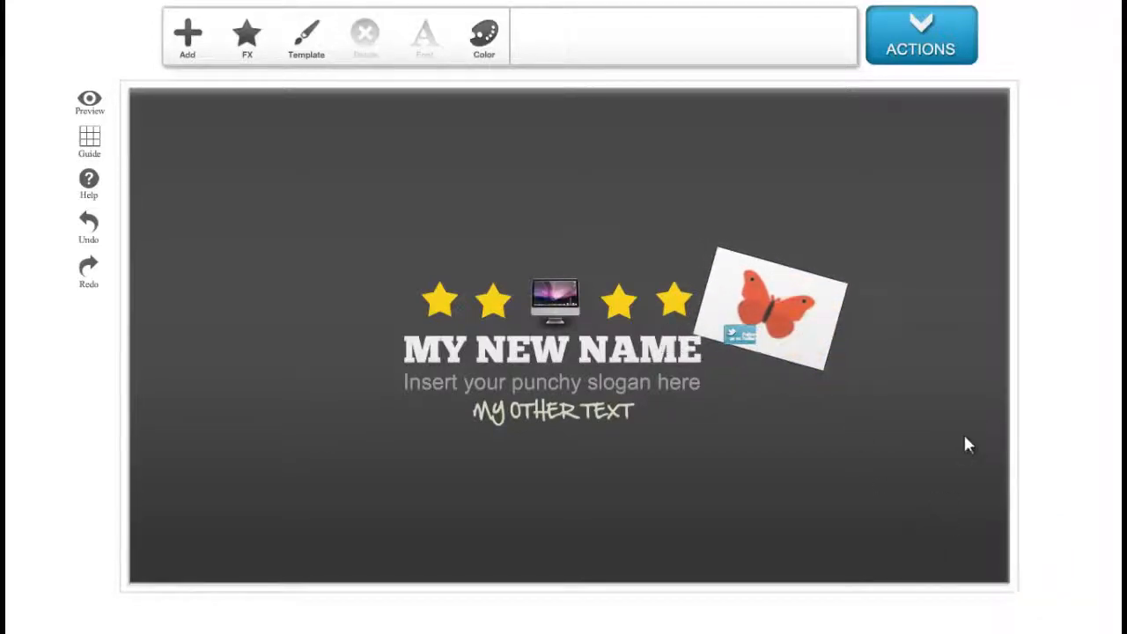
Add a starburst shape and enlarge it over the butterfly image.
click(191, 39)
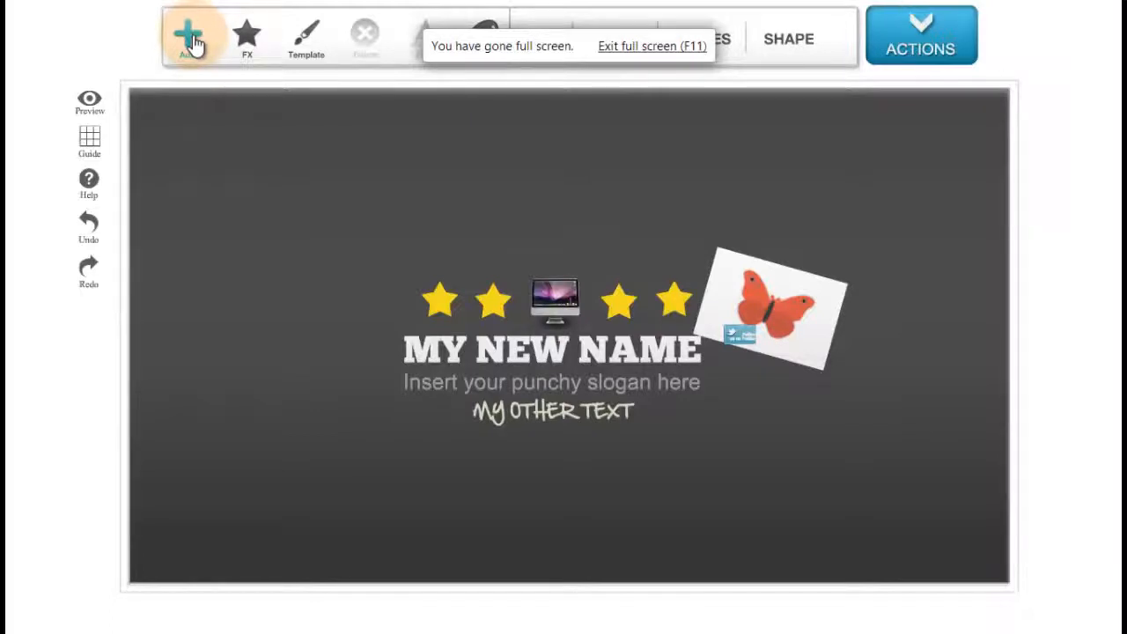
click(803, 49)
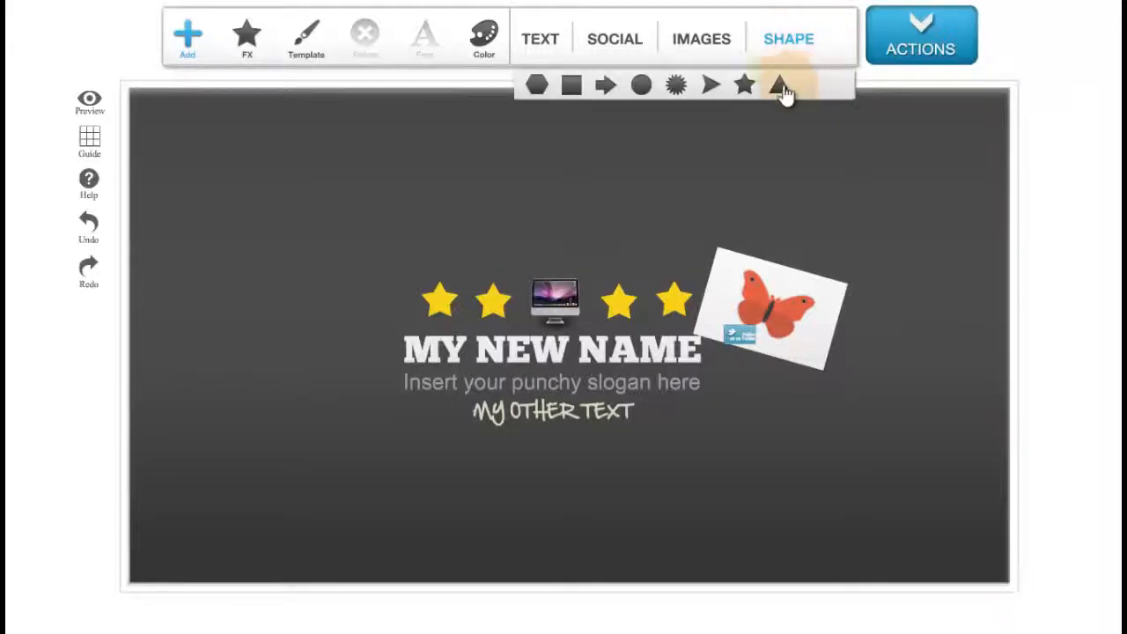
click(676, 86)
click(147, 111)
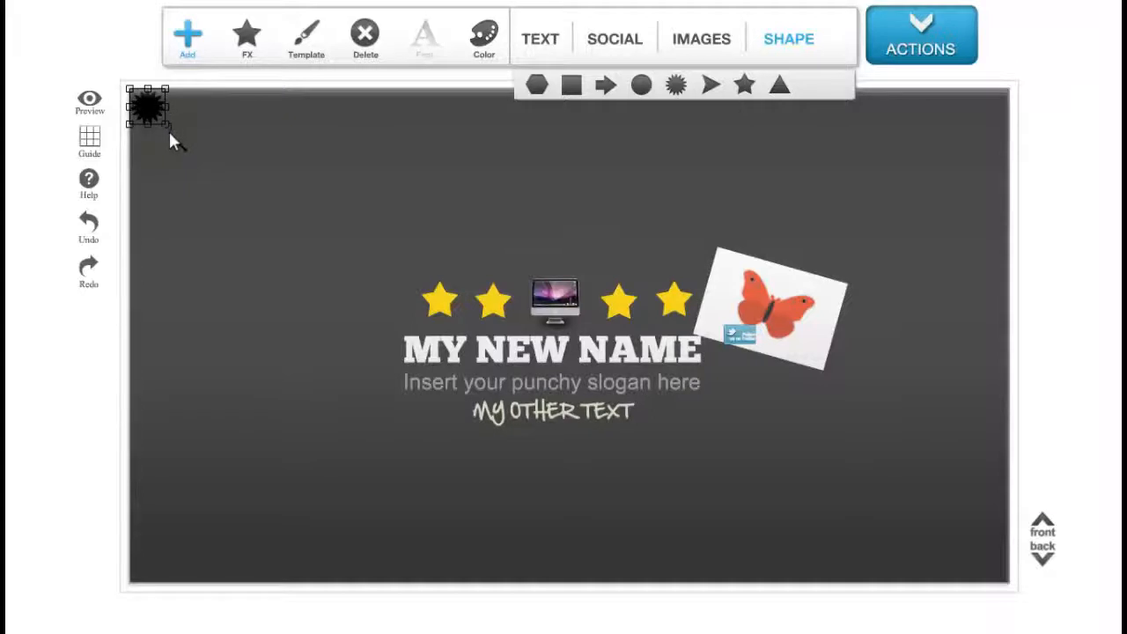
drag(170, 138, 789, 372)
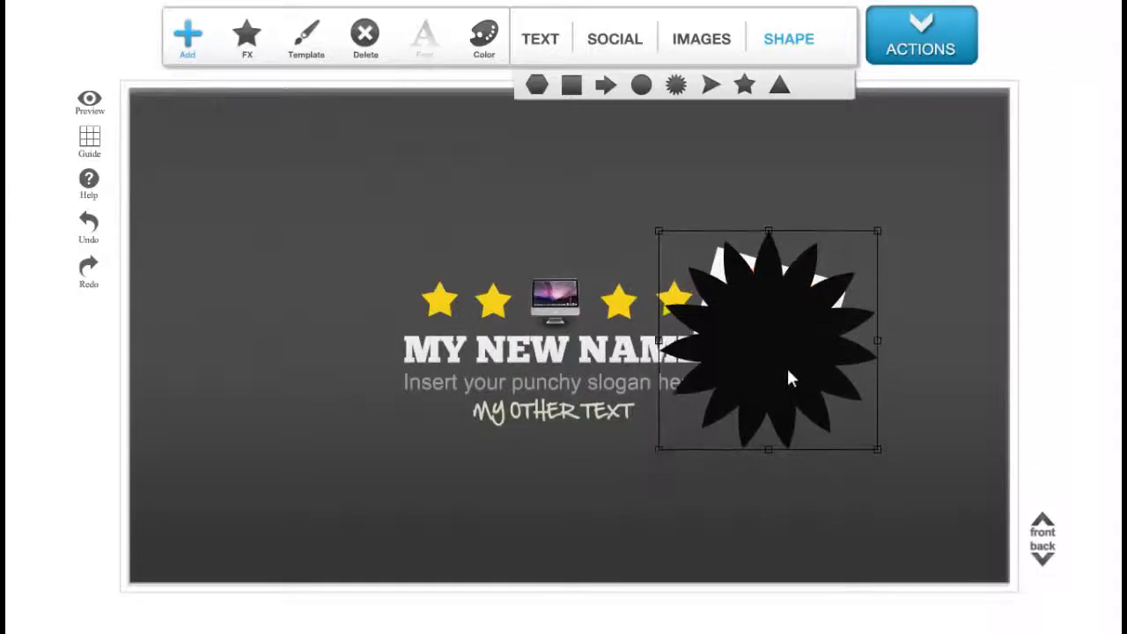
Send the starburst behind the butterfly image and tilt it slightly.
click(1060, 586)
click(1045, 558)
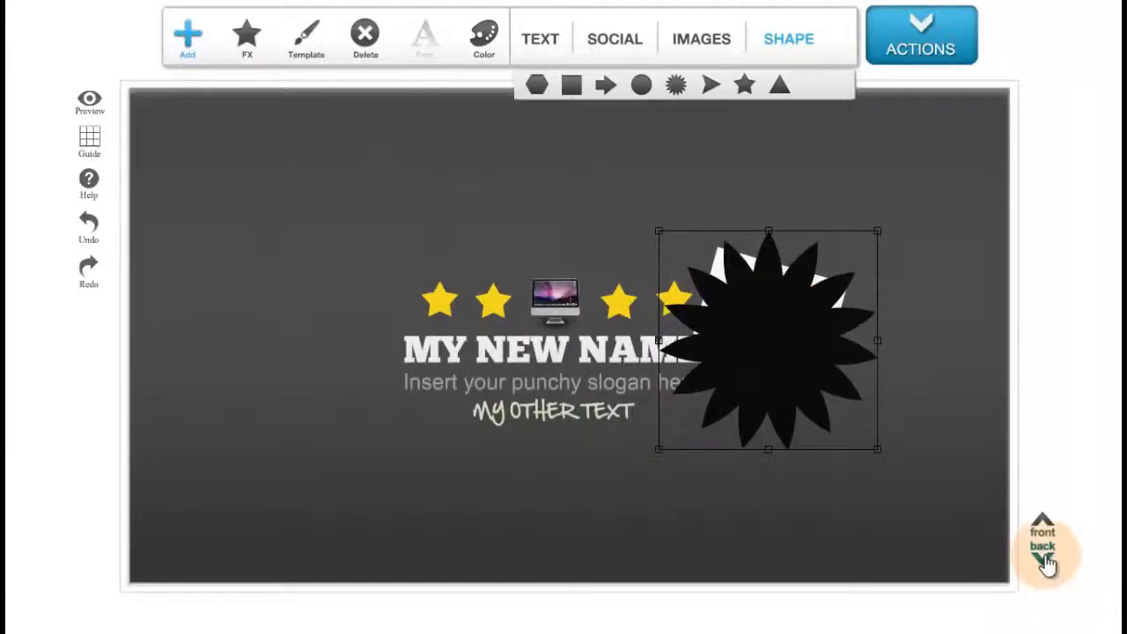
click(1044, 560)
click(1045, 560)
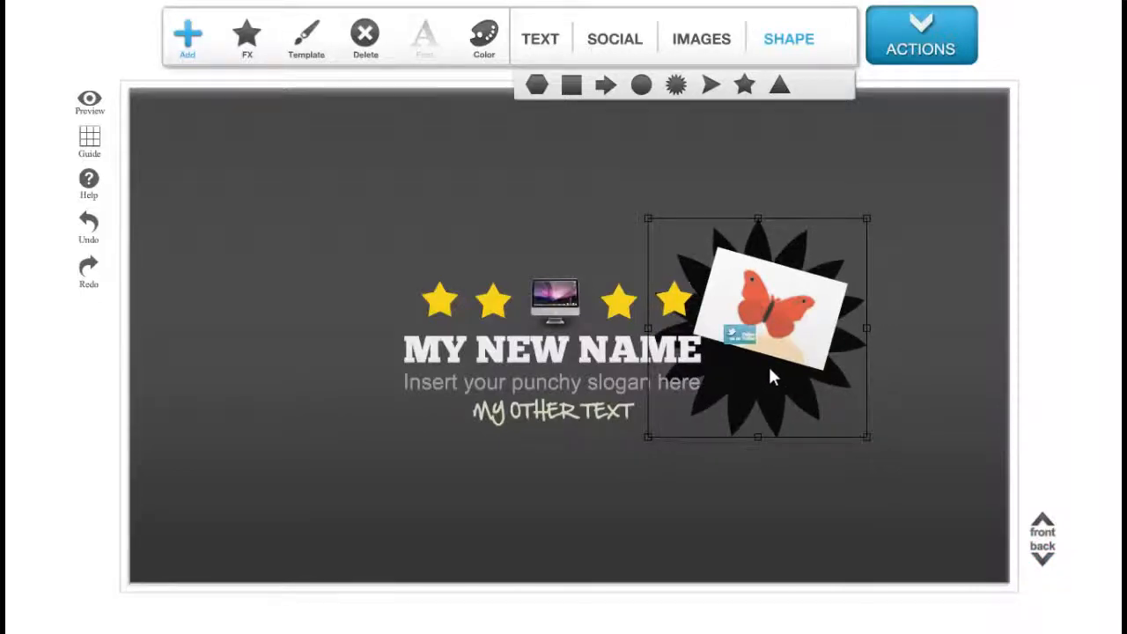
drag(659, 449, 308, 406)
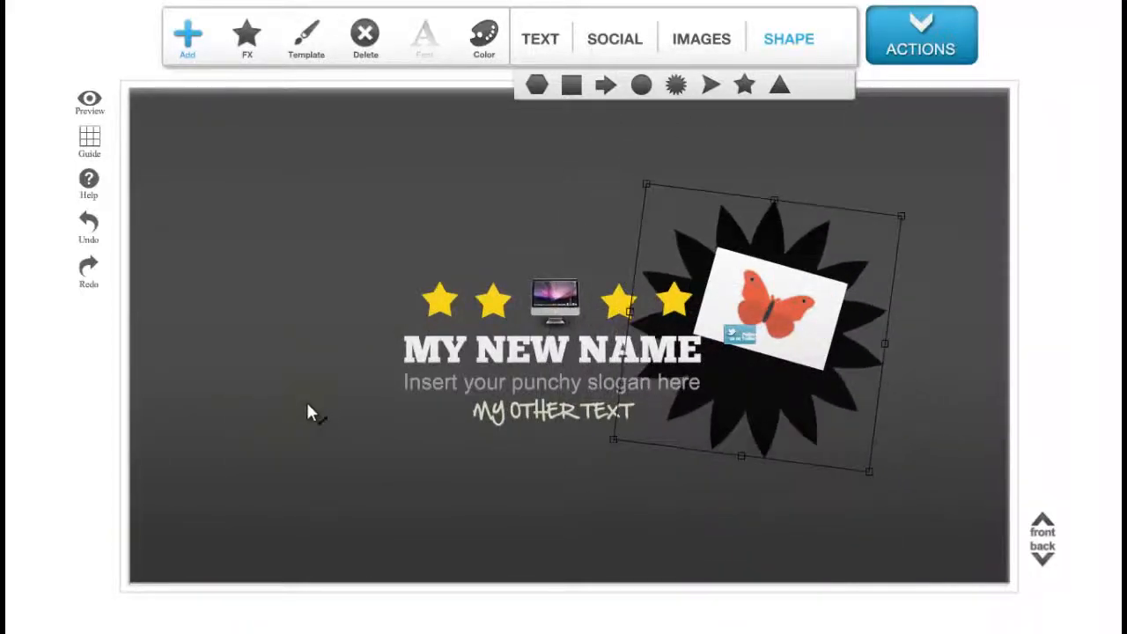
drag(720, 441, 712, 424)
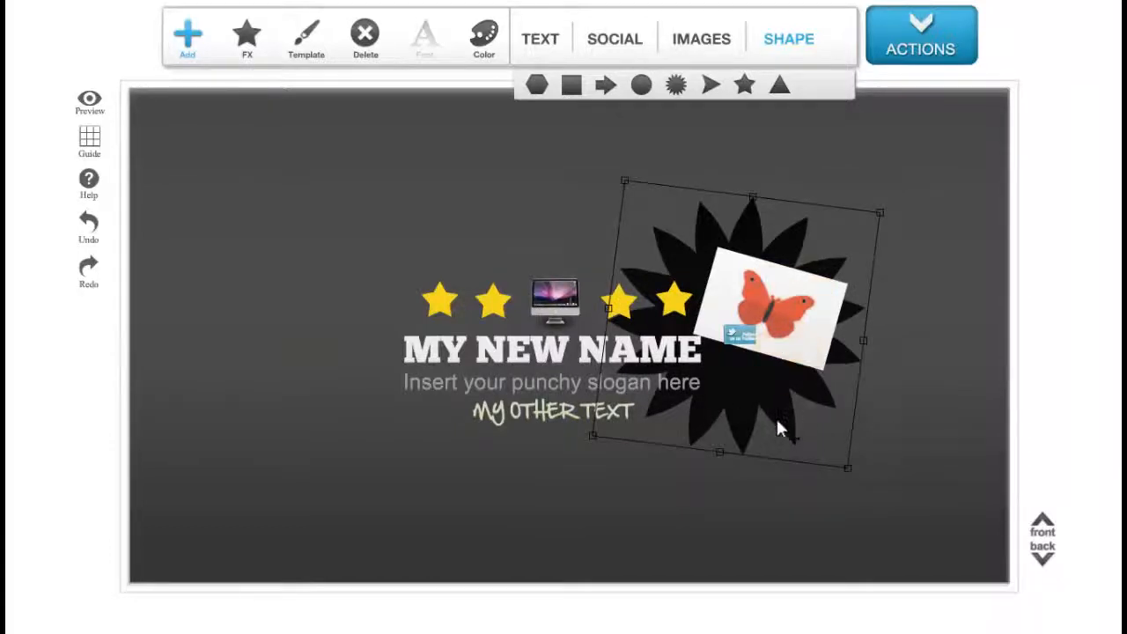
Recolour the starburst shape to a dark grey and deselect it.
click(494, 53)
click(526, 142)
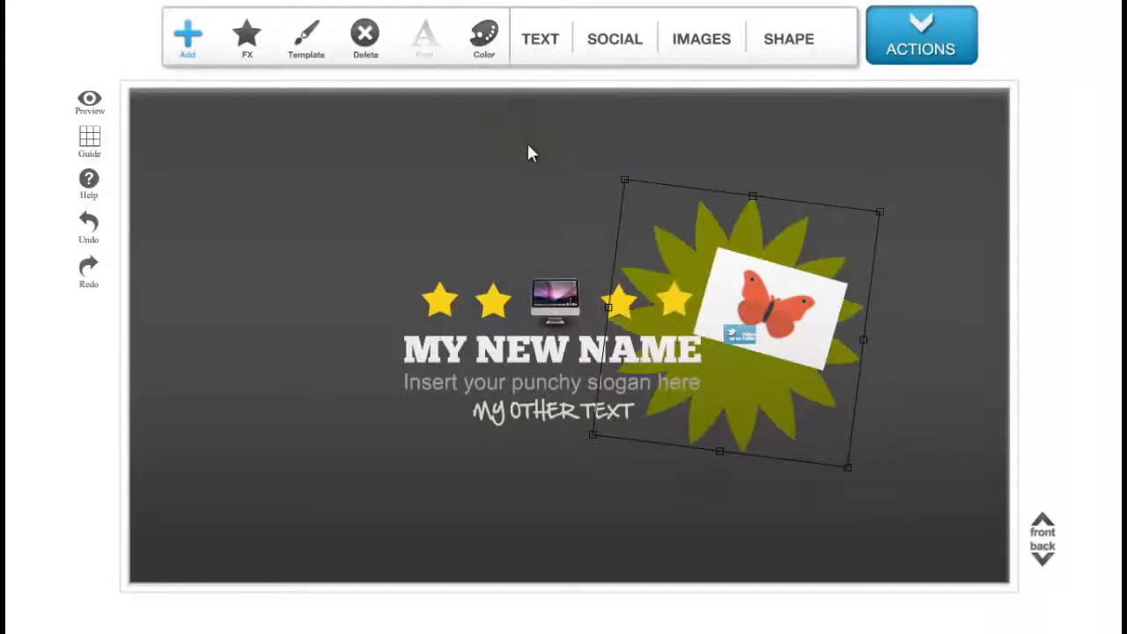
click(482, 35)
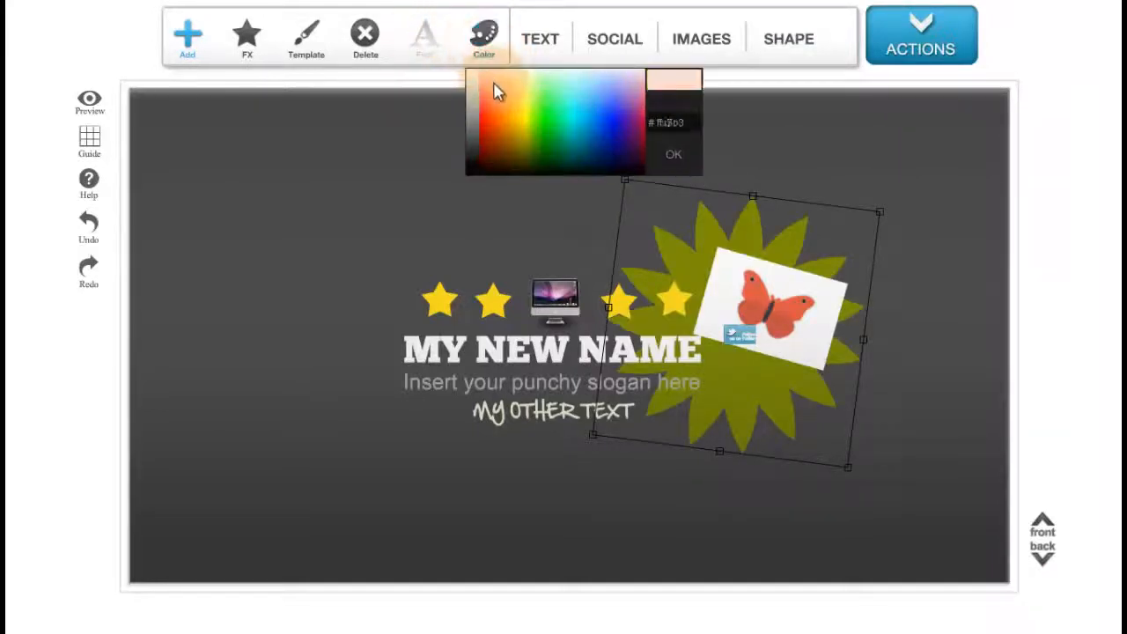
click(496, 91)
click(488, 55)
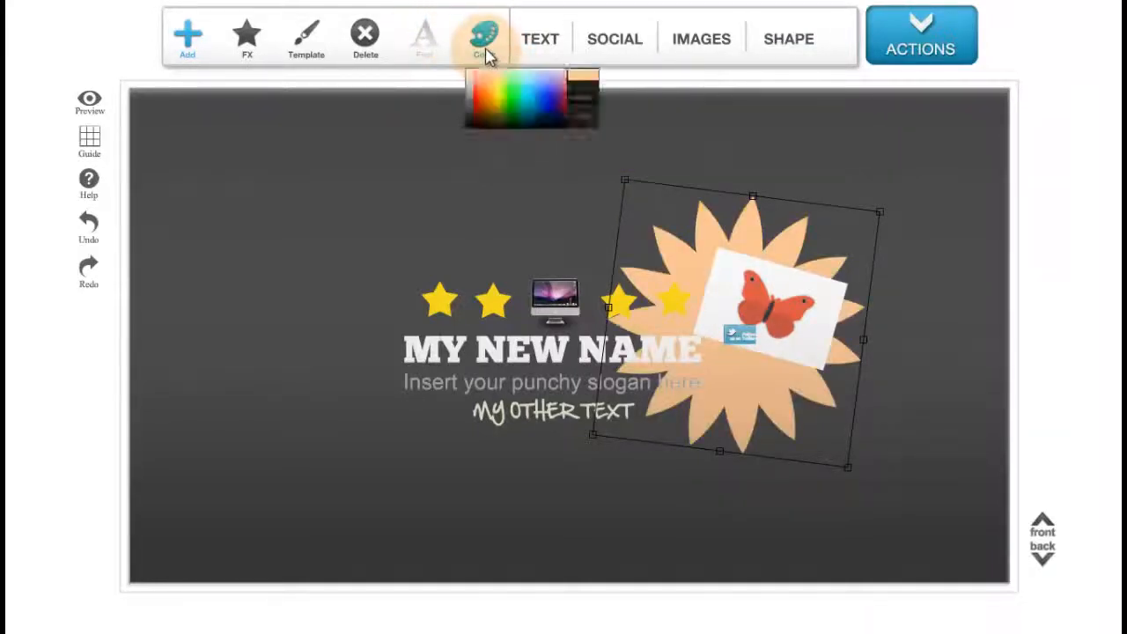
click(476, 152)
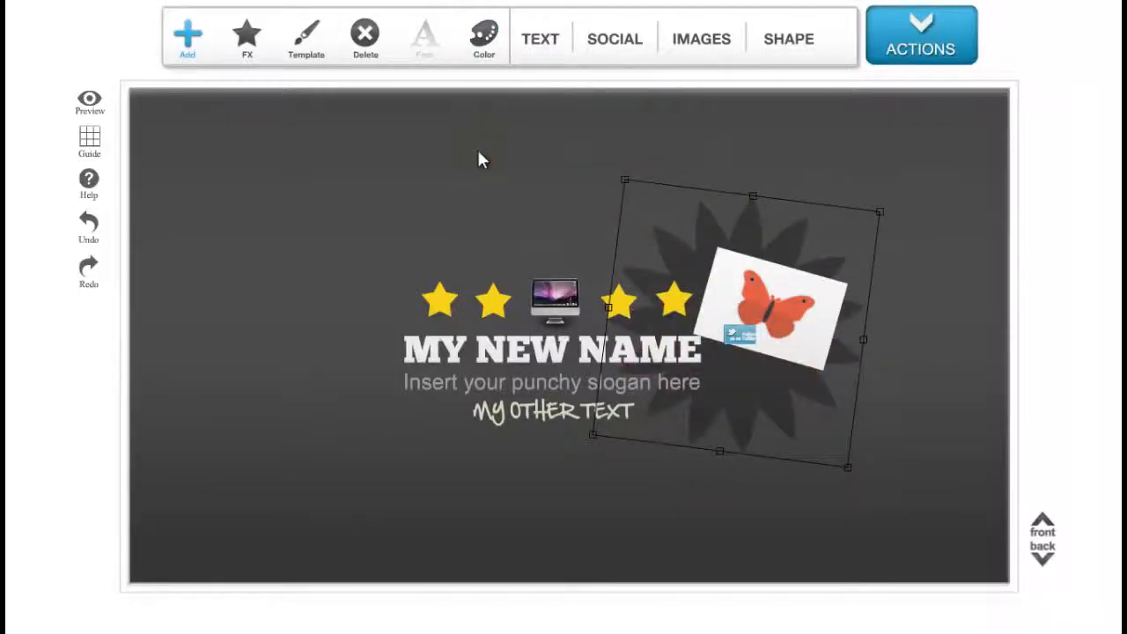
click(906, 221)
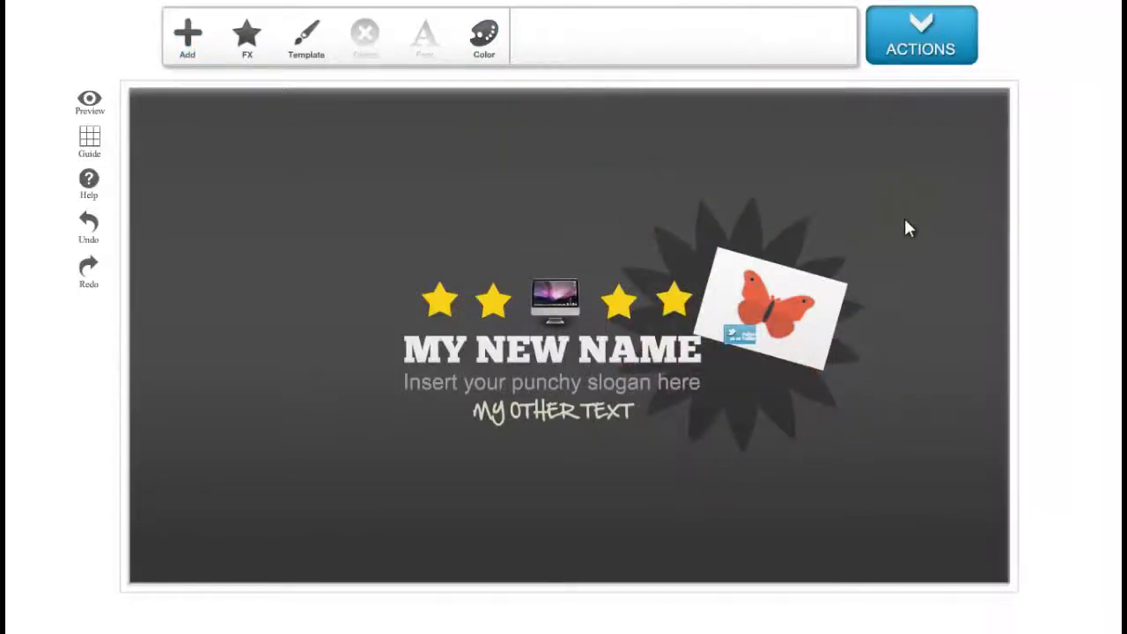
Apply the wood plank texture pattern to the banner background.
click(255, 62)
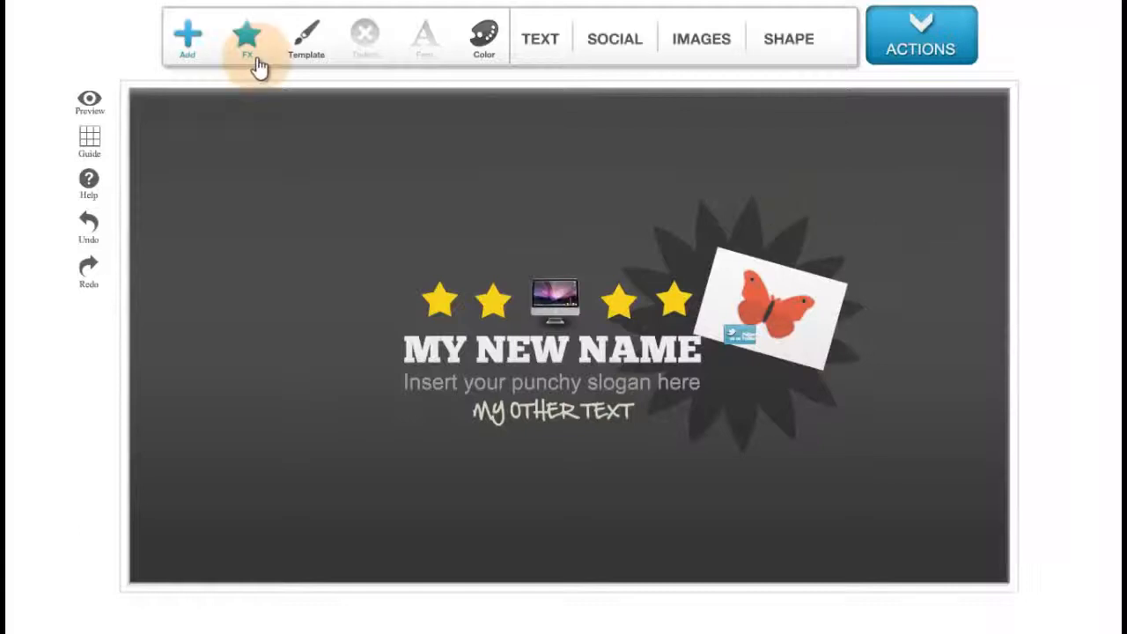
click(255, 62)
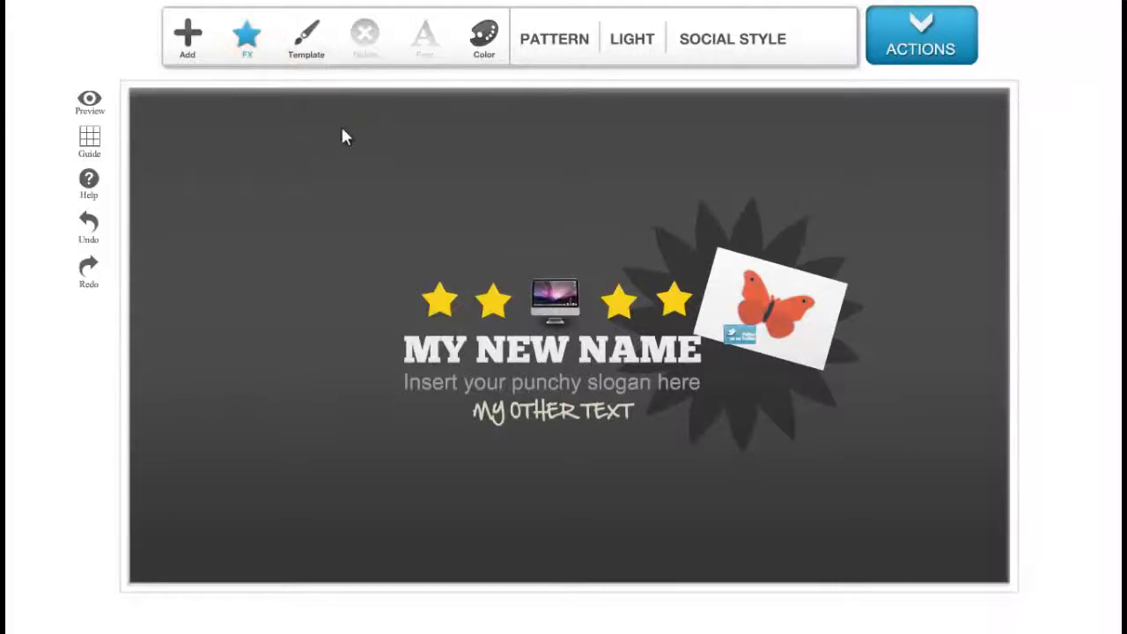
click(537, 49)
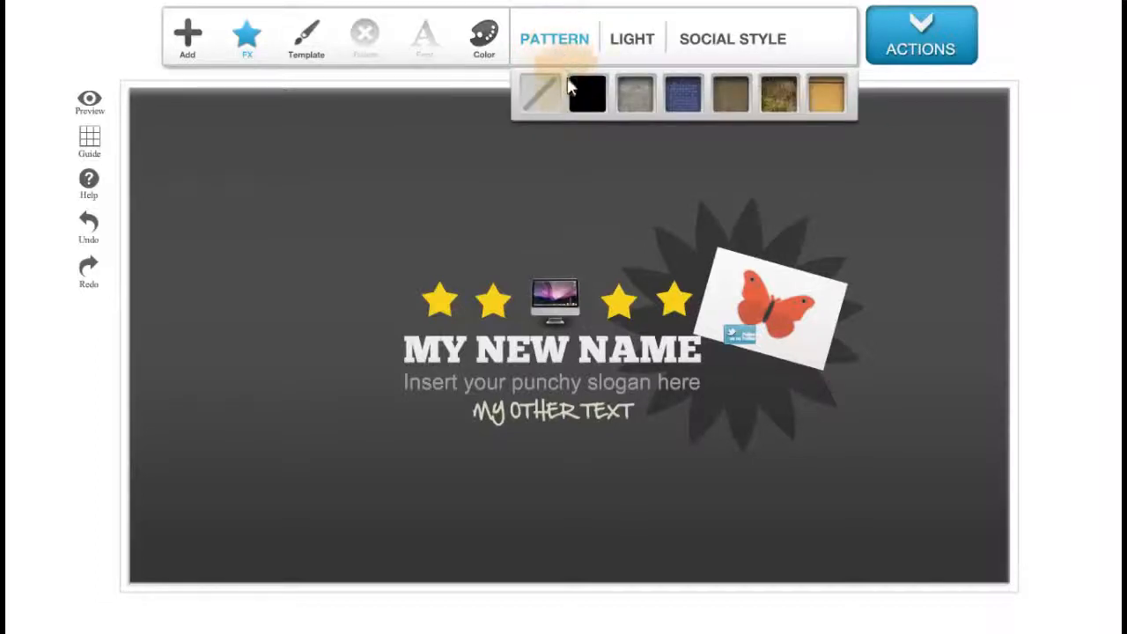
click(558, 101)
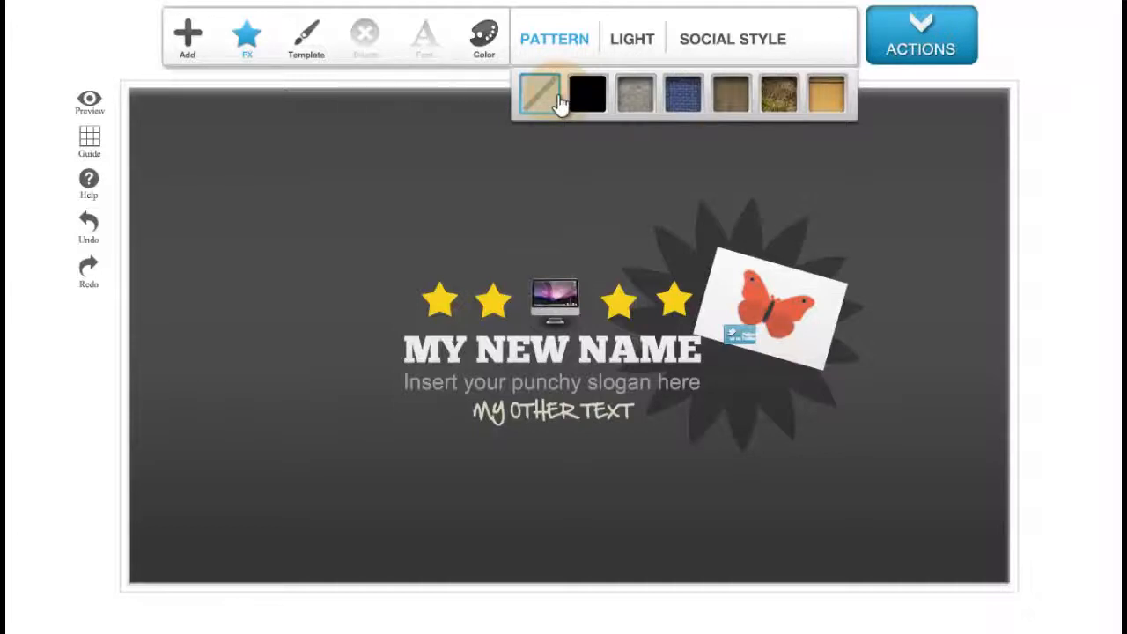
click(561, 102)
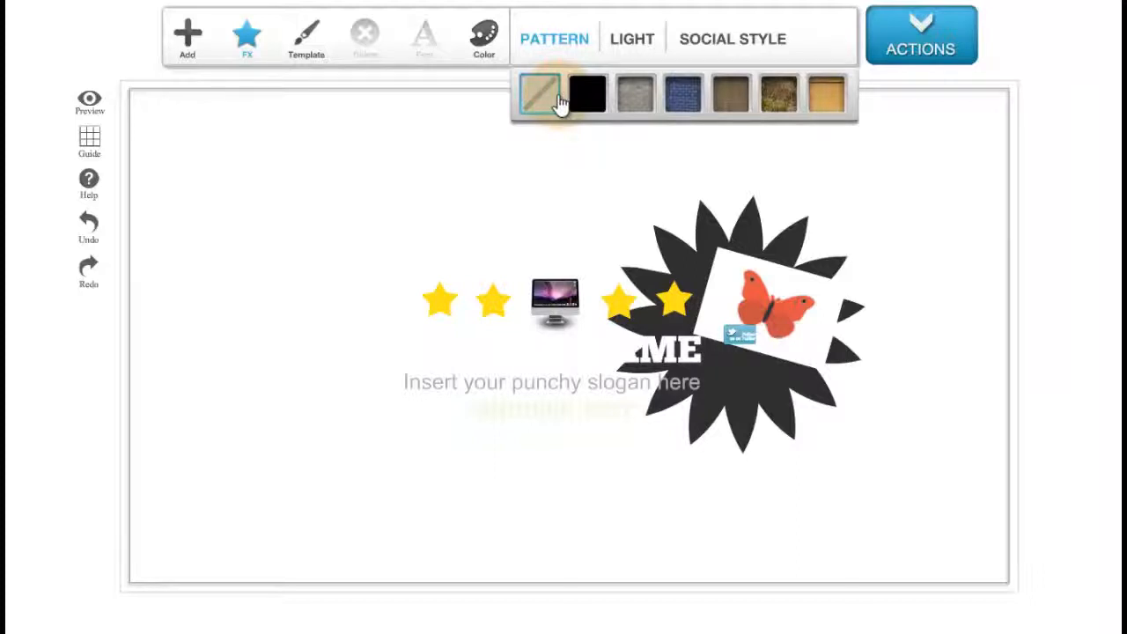
click(586, 112)
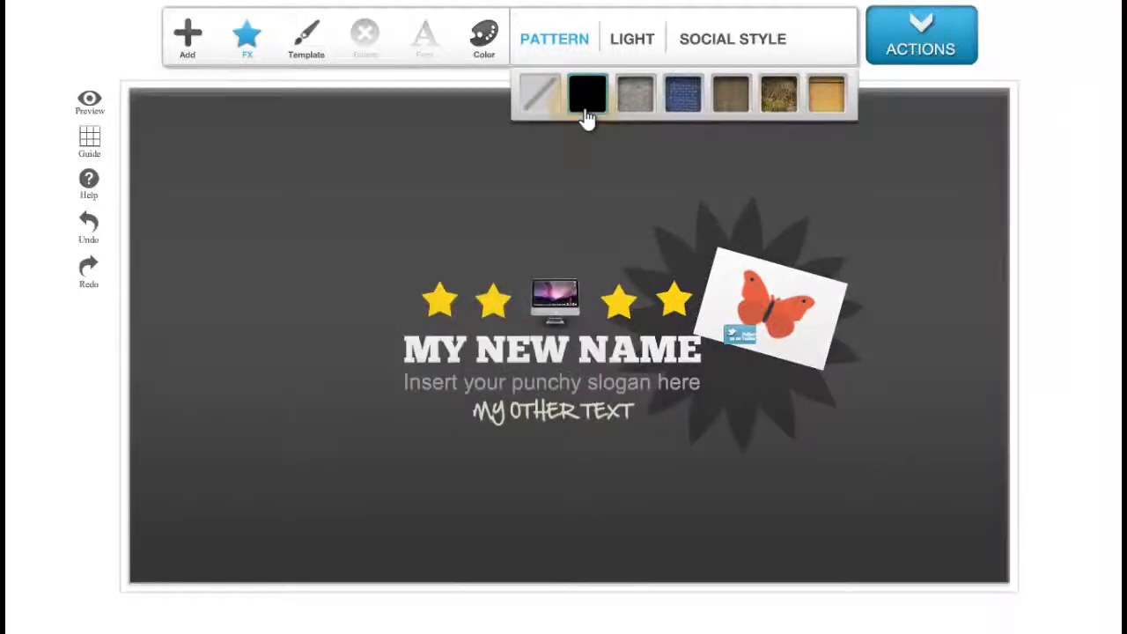
click(622, 116)
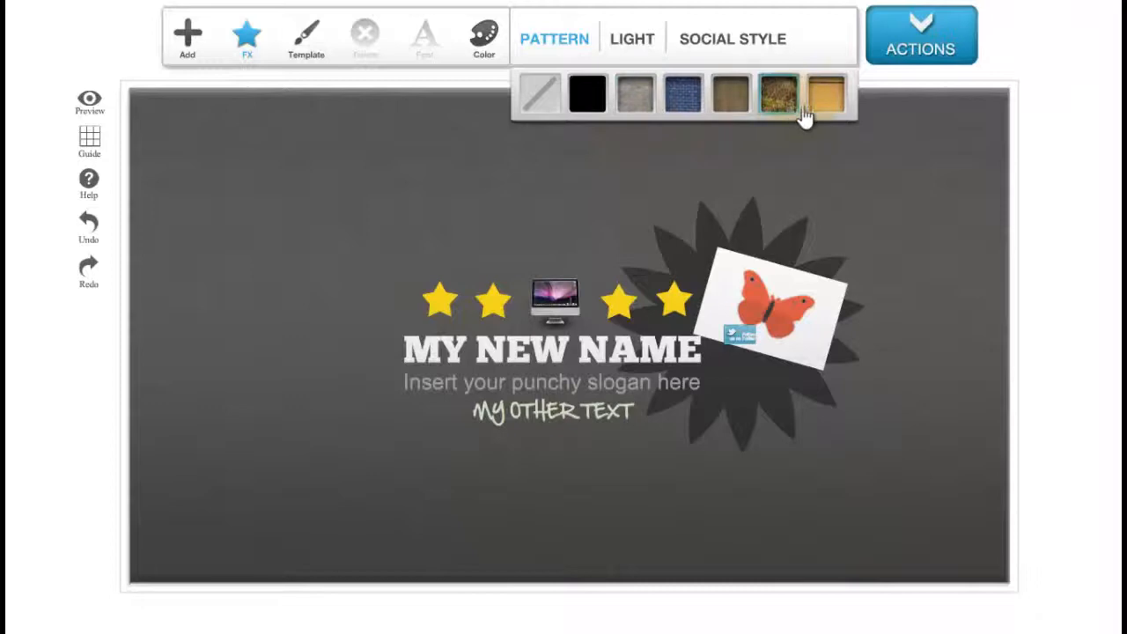
click(833, 111)
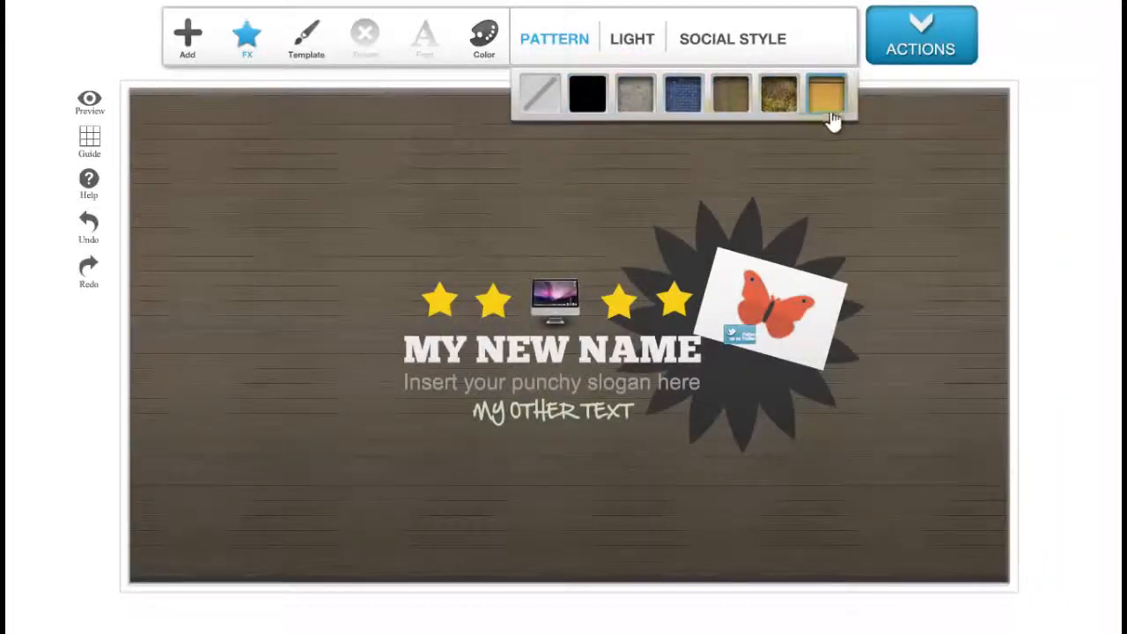
Add a Smooth light effect, enlarge it, centre it behind the name and send it to the back.
click(631, 53)
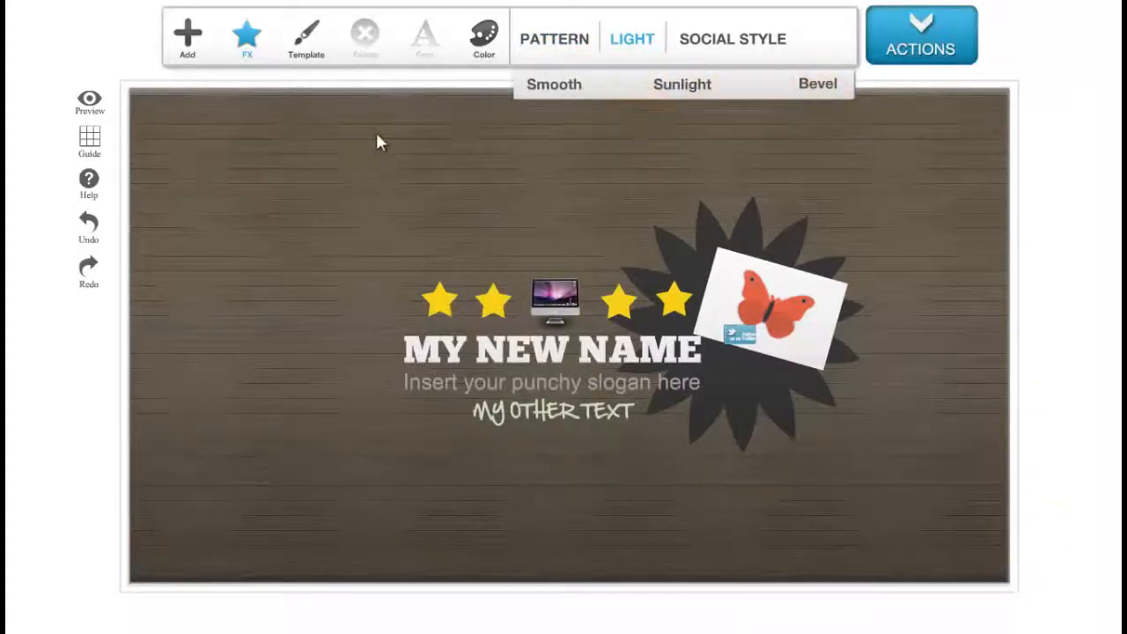
click(560, 89)
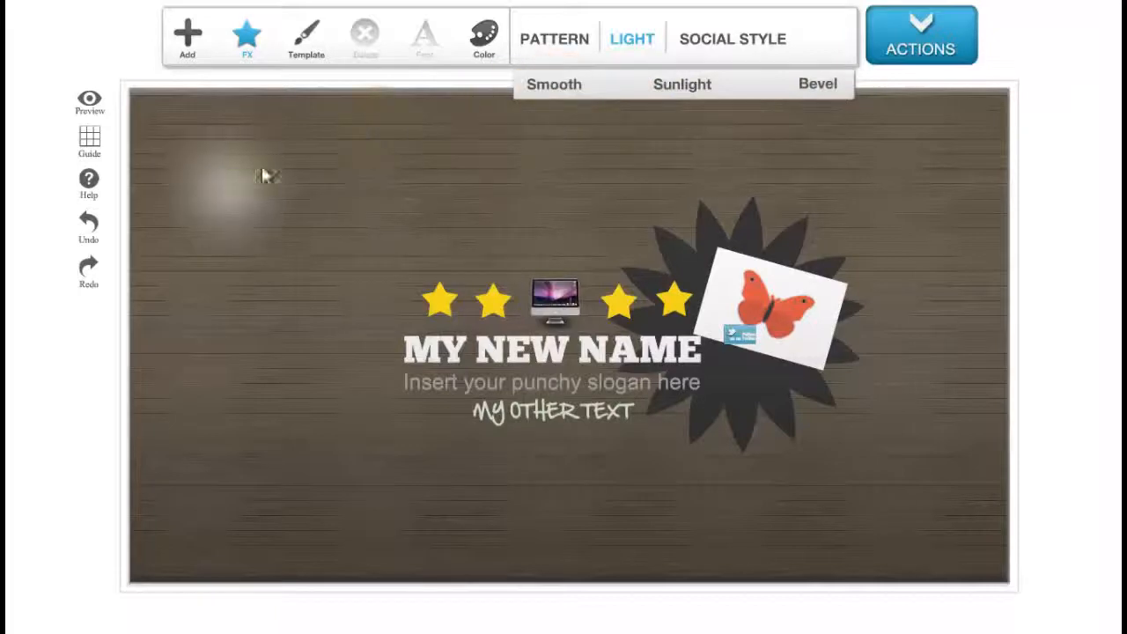
click(296, 278)
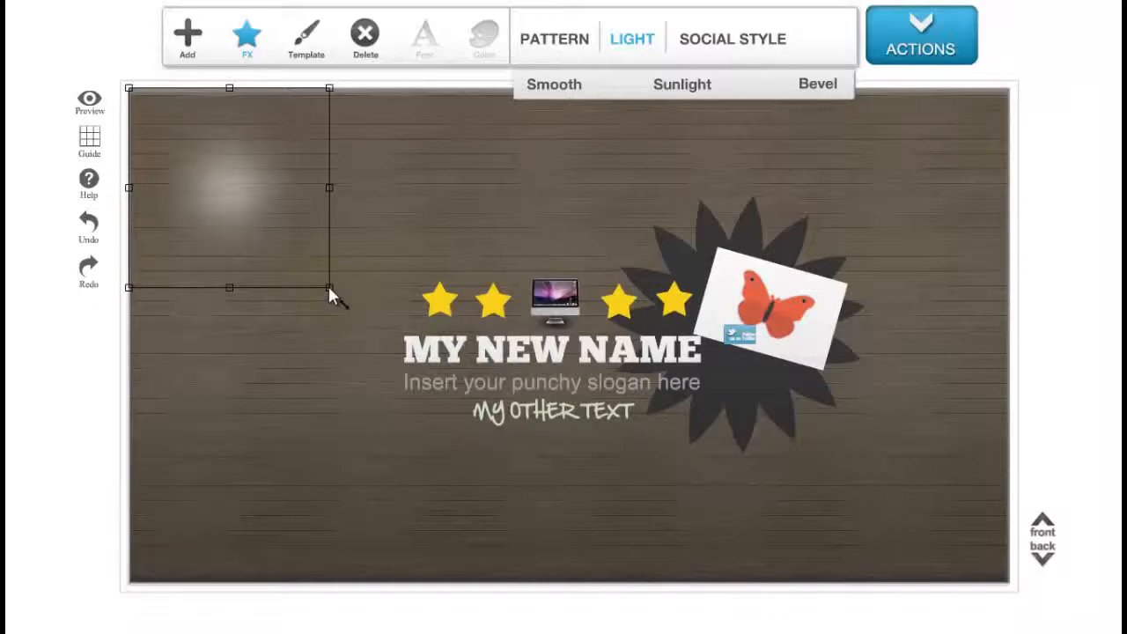
drag(329, 287, 557, 515)
drag(288, 211, 558, 310)
click(1041, 568)
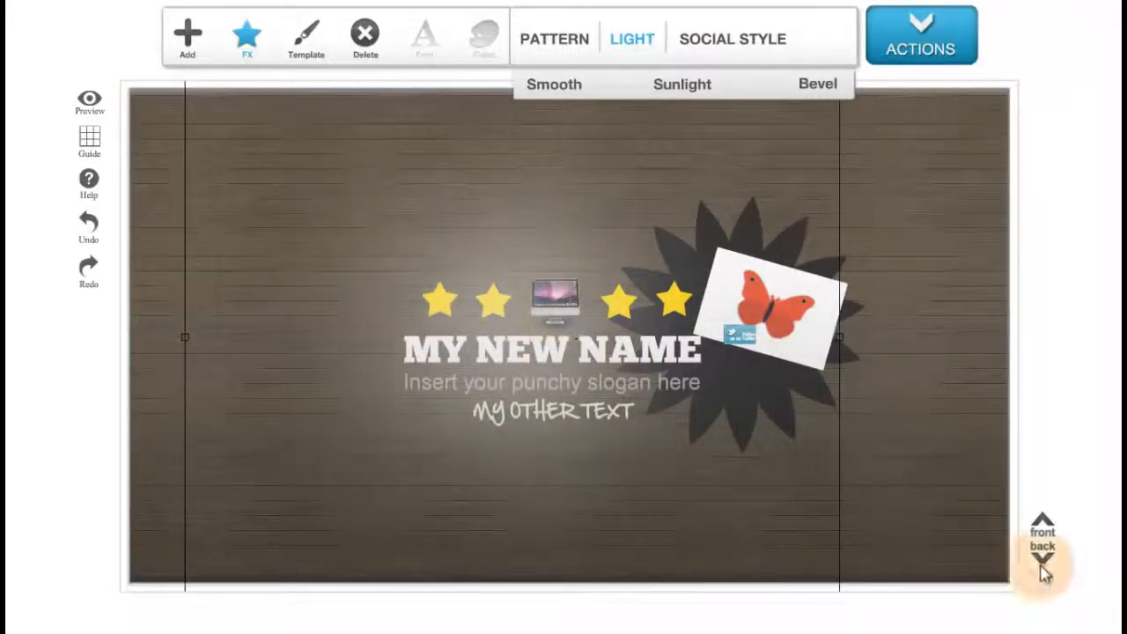
click(1042, 564)
click(1042, 563)
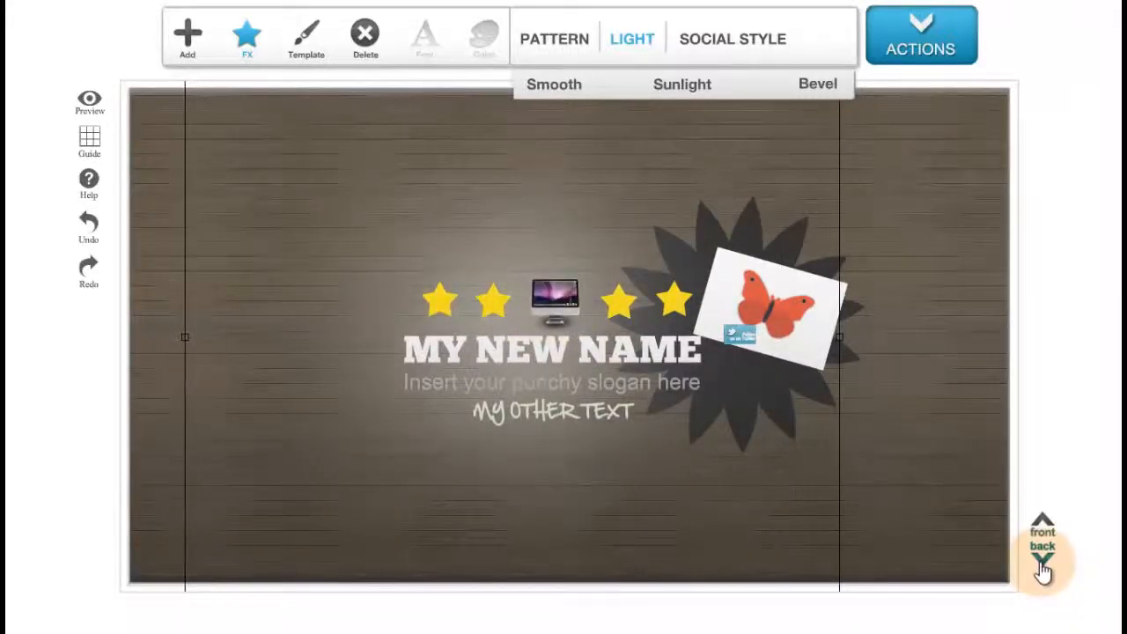
click(1041, 564)
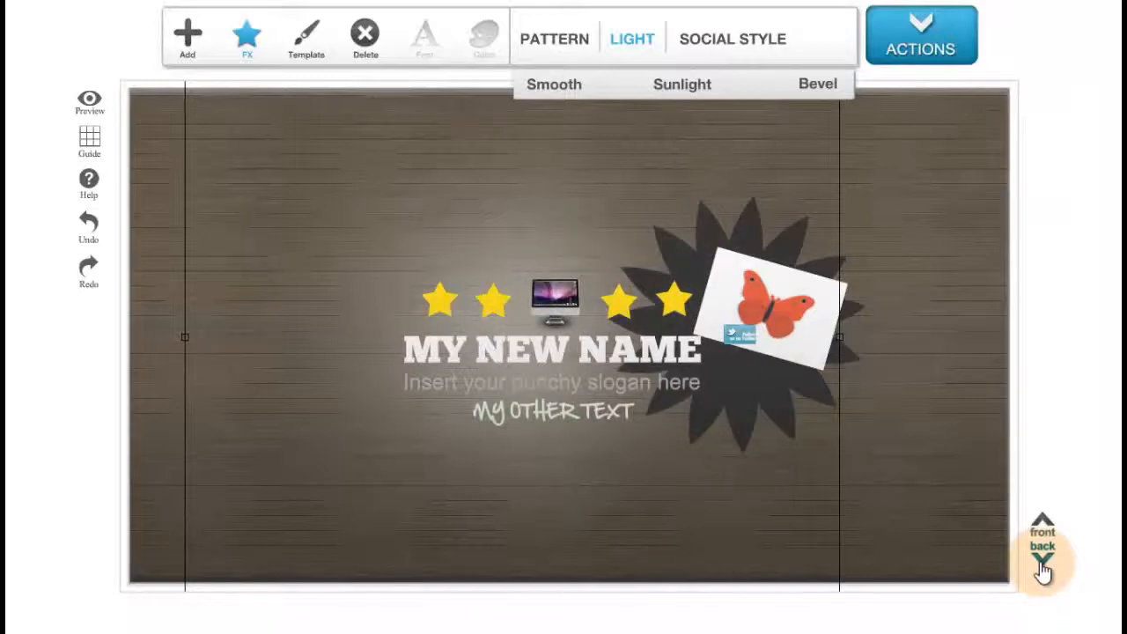
drag(641, 514, 777, 469)
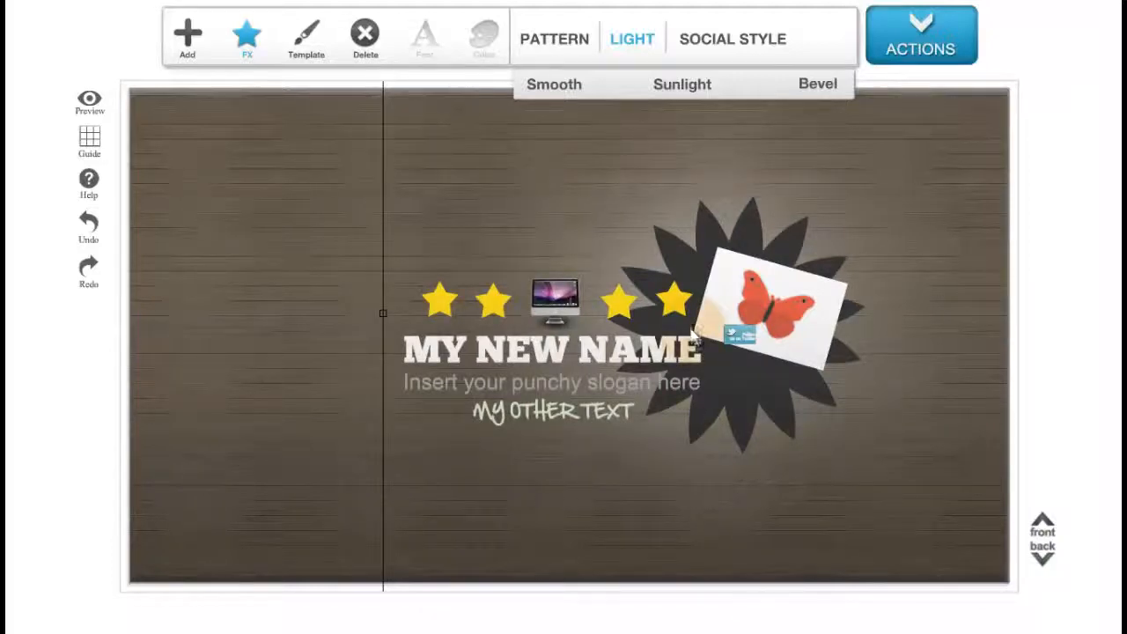
Select the Smooth light effect and delete it.
click(492, 480)
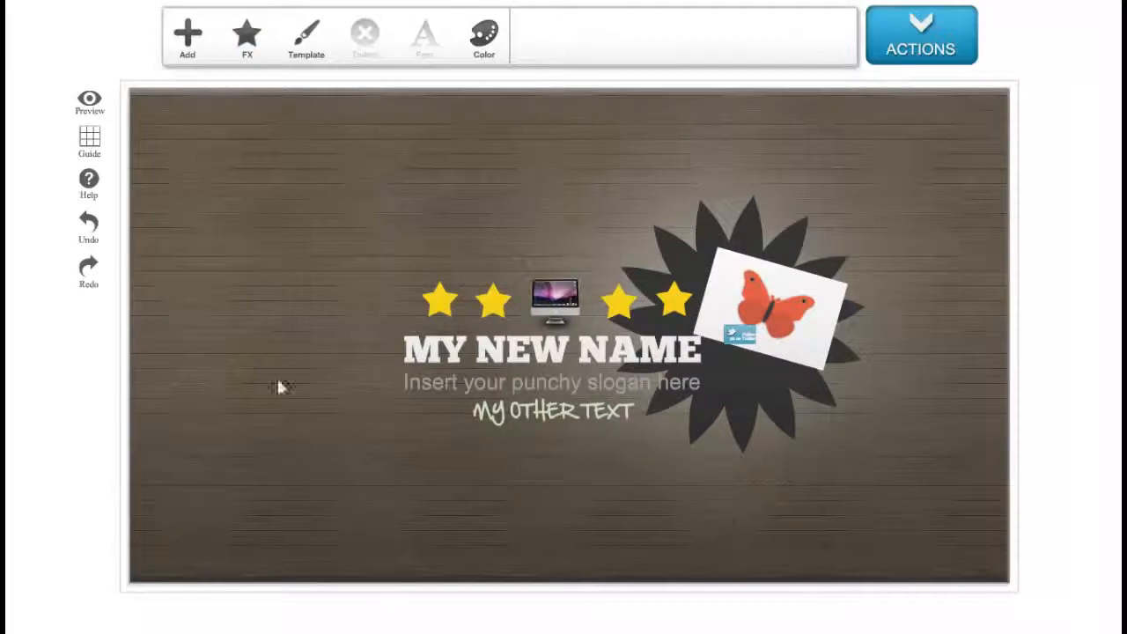
click(850, 507)
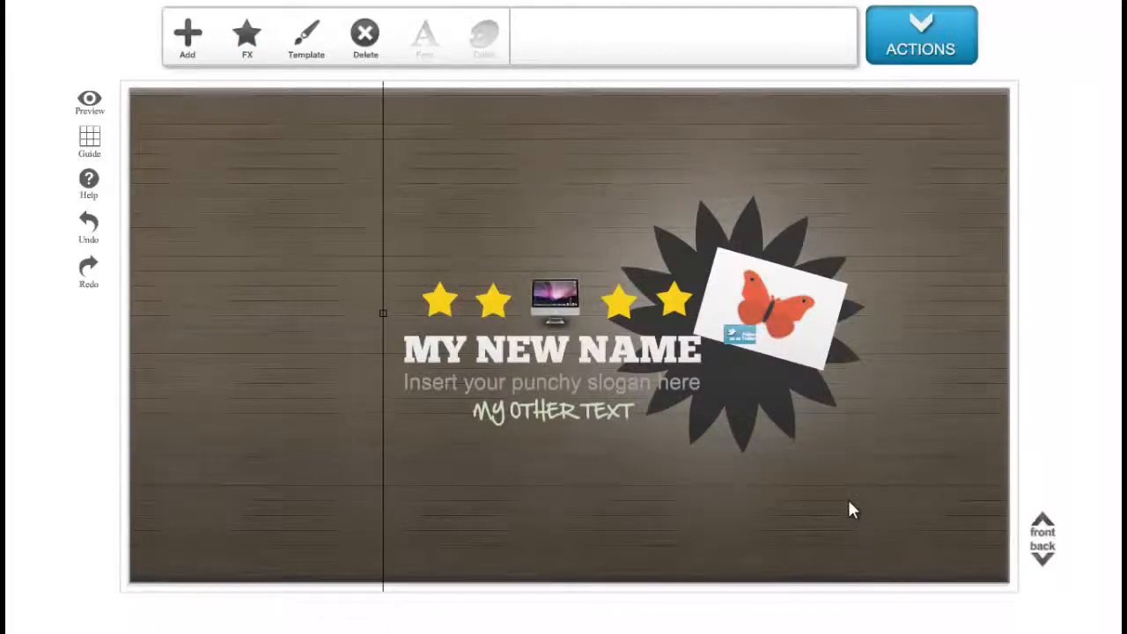
key(Delete)
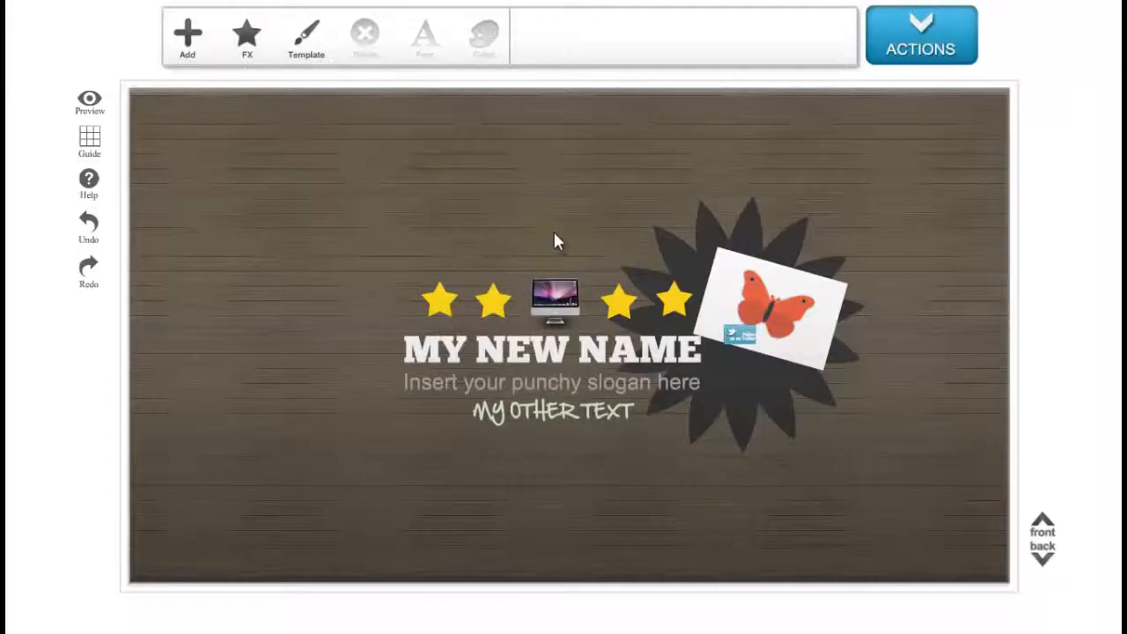
Delete the butterfly image and the Twitter follow icon beside the starburst.
click(817, 335)
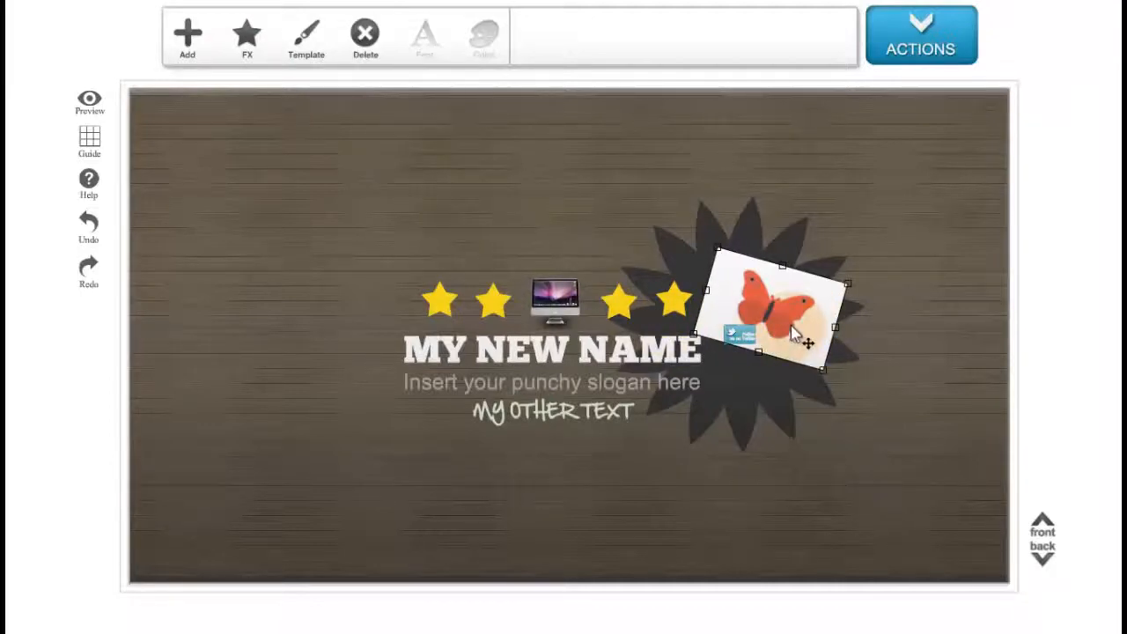
click(364, 51)
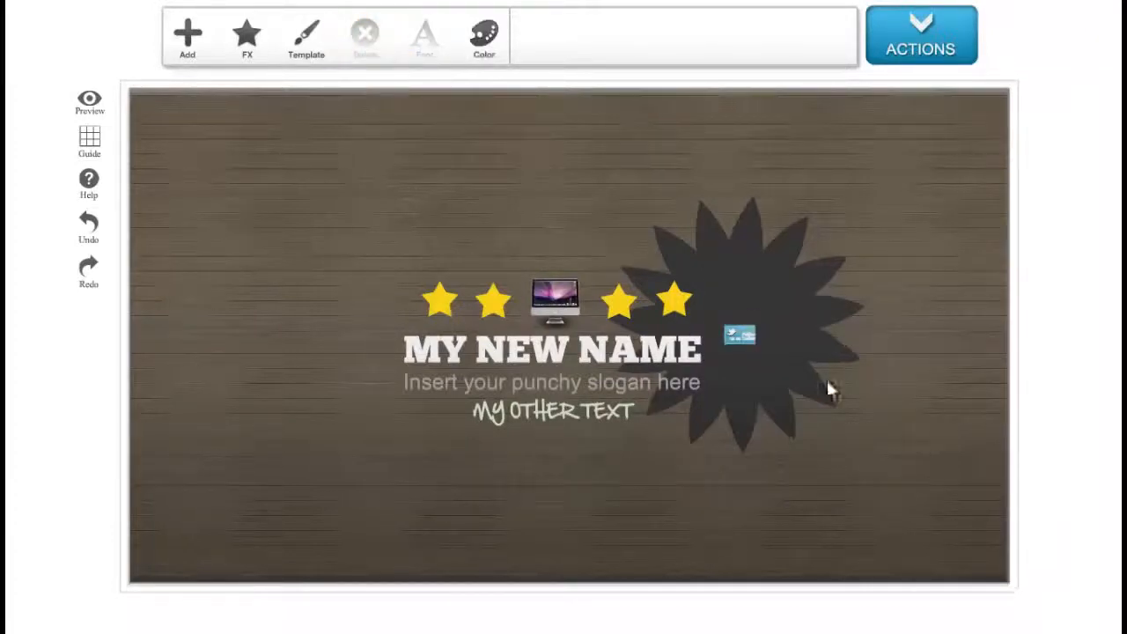
click(753, 343)
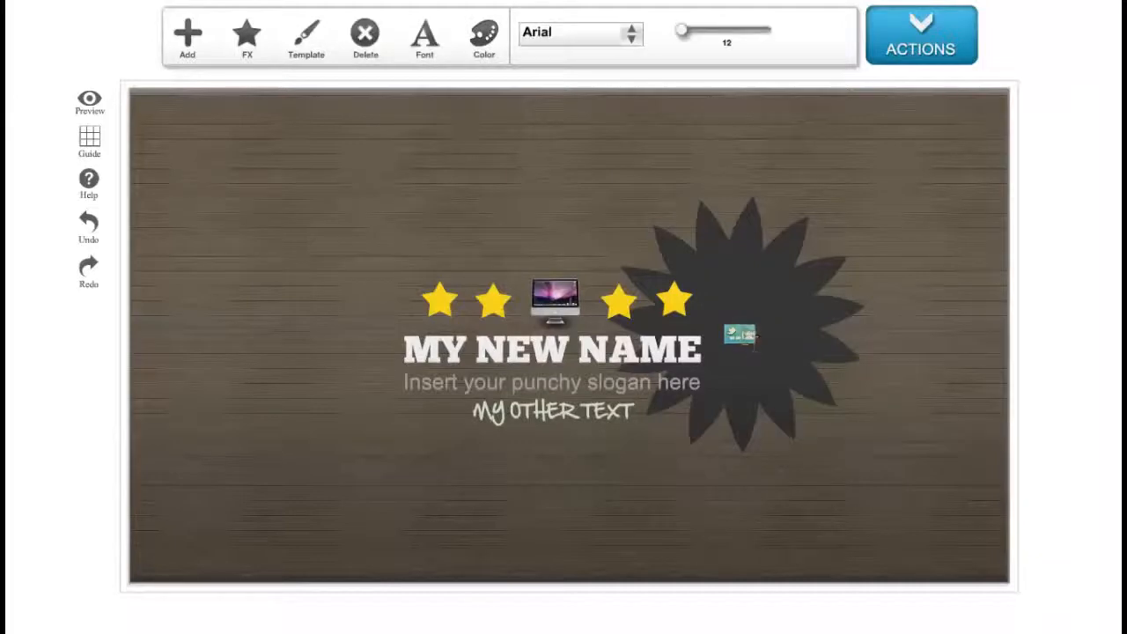
click(362, 46)
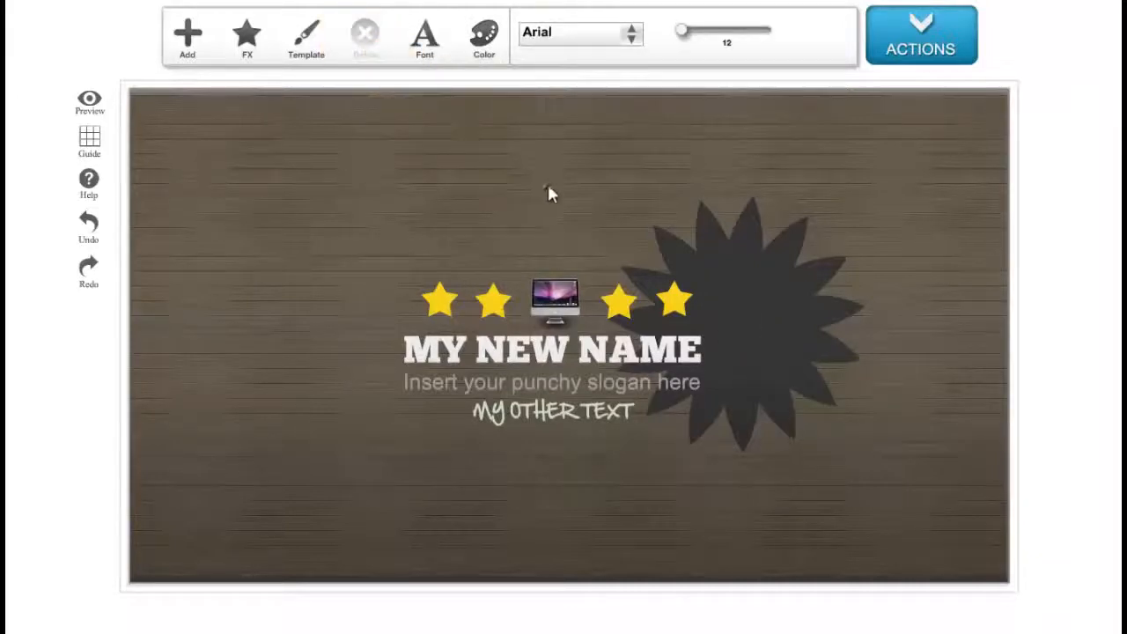
click(721, 354)
Try a Sunlight light effect along the top of the banner, nudge it upward, then delete it.
click(195, 79)
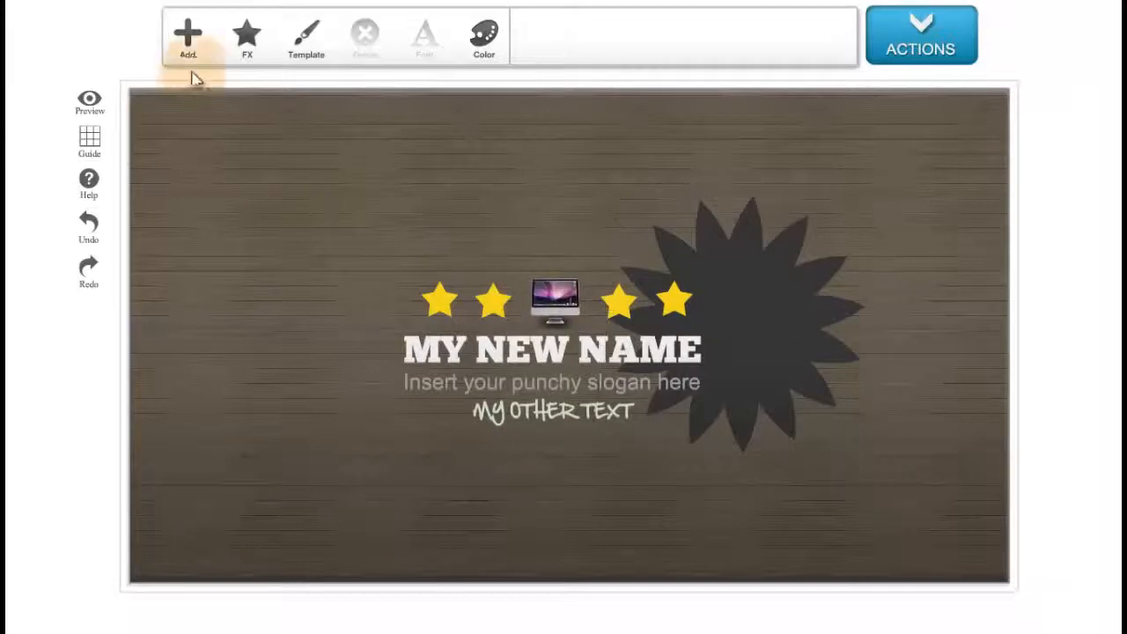
click(243, 48)
click(571, 51)
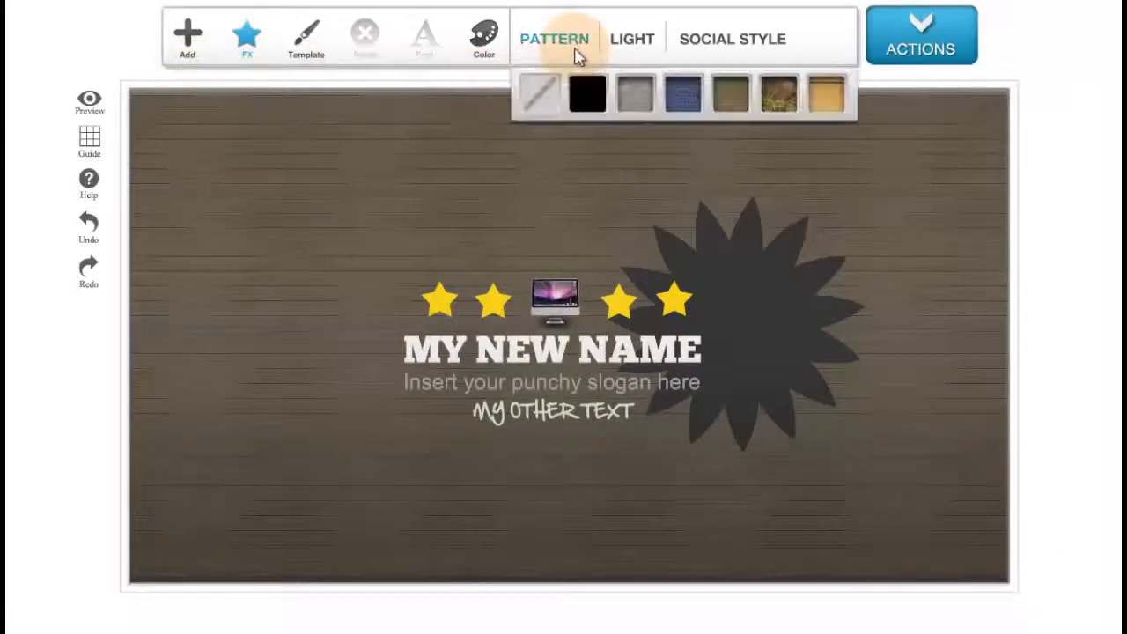
click(632, 58)
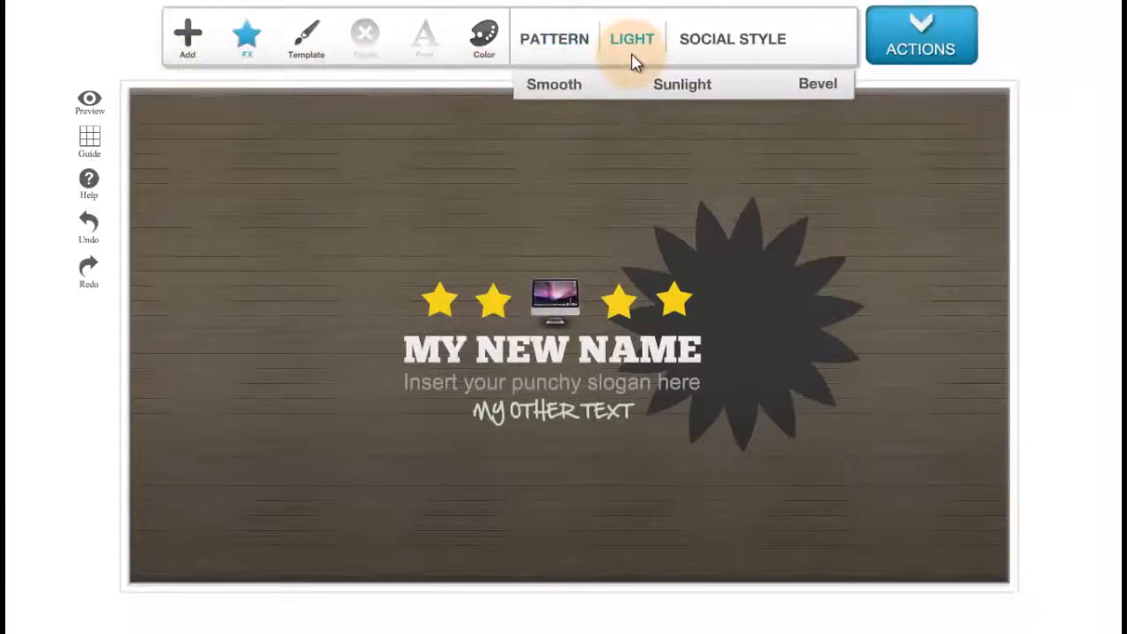
click(675, 86)
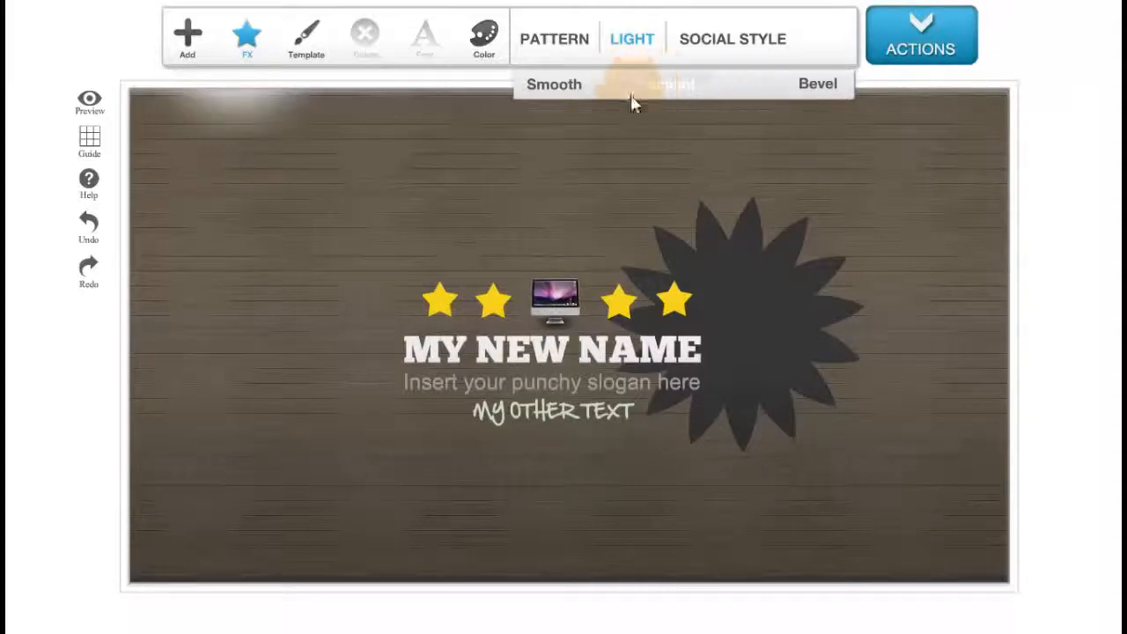
click(319, 132)
mouse_move(348, 139)
mouse_down()
mouse_move(793, 236)
mouse_move(707, 218)
mouse_move(737, 205)
mouse_move(643, 193)
mouse_move(660, 196)
mouse_move(695, 259)
mouse_move(596, 123)
mouse_move(360, 88)
mouse_move(350, 126)
mouse_up()
click(933, 414)
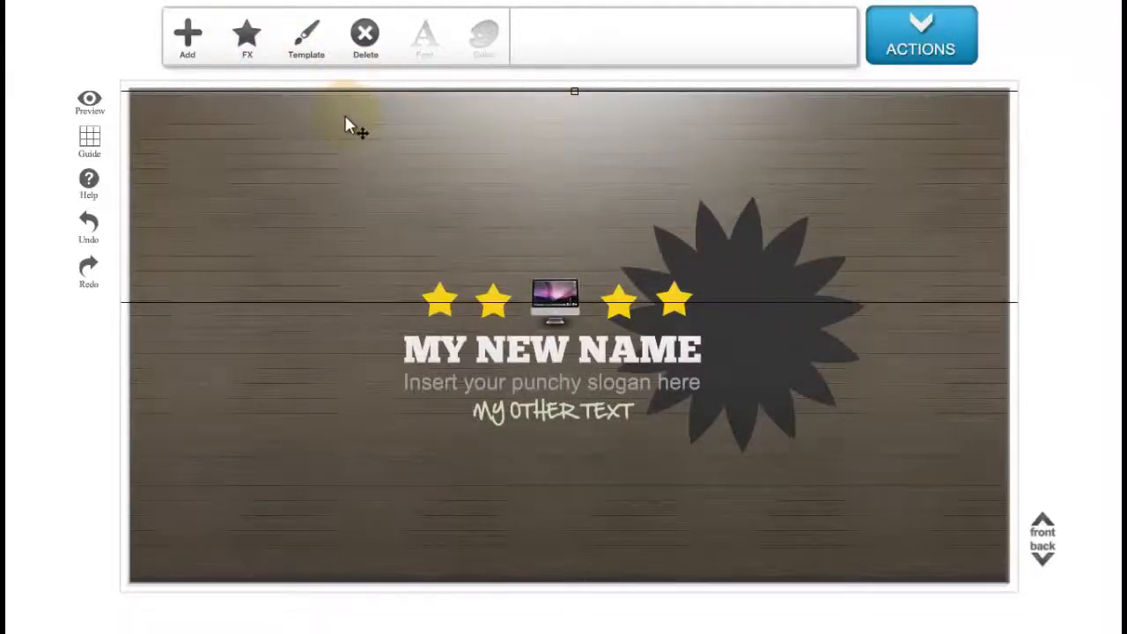
click(364, 35)
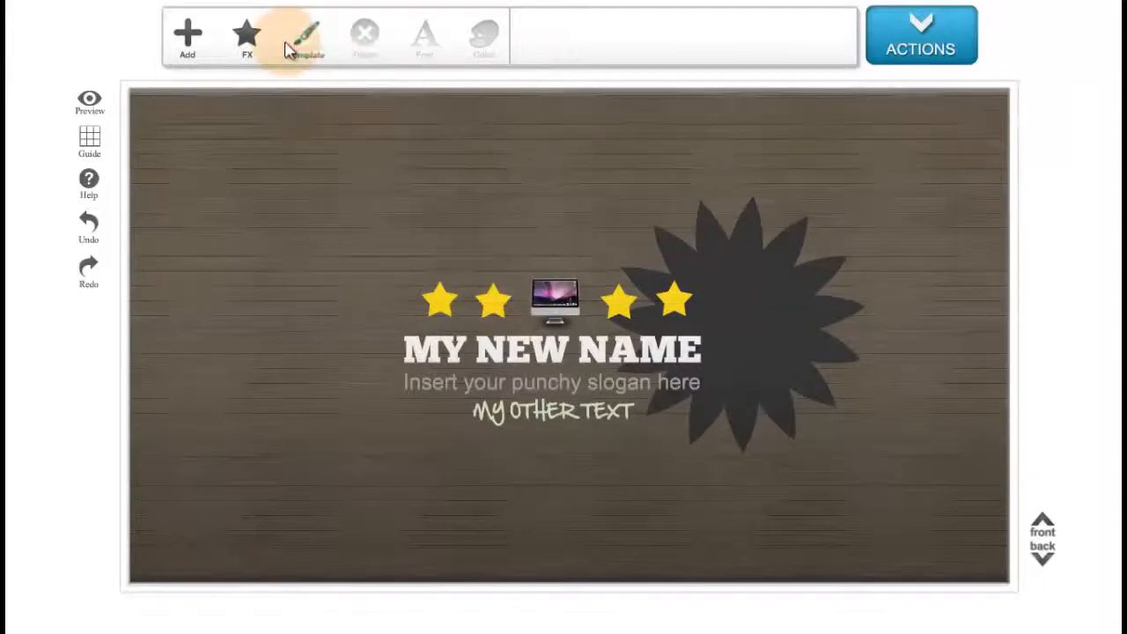
Add a Bevel light effect to the banner.
click(246, 37)
click(635, 43)
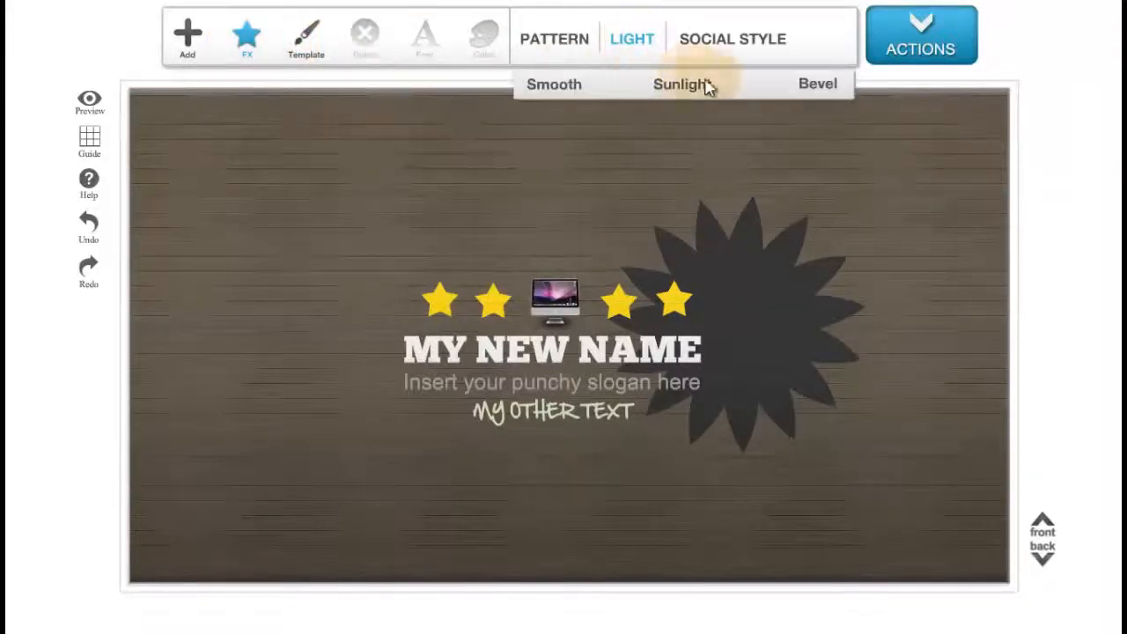
click(796, 95)
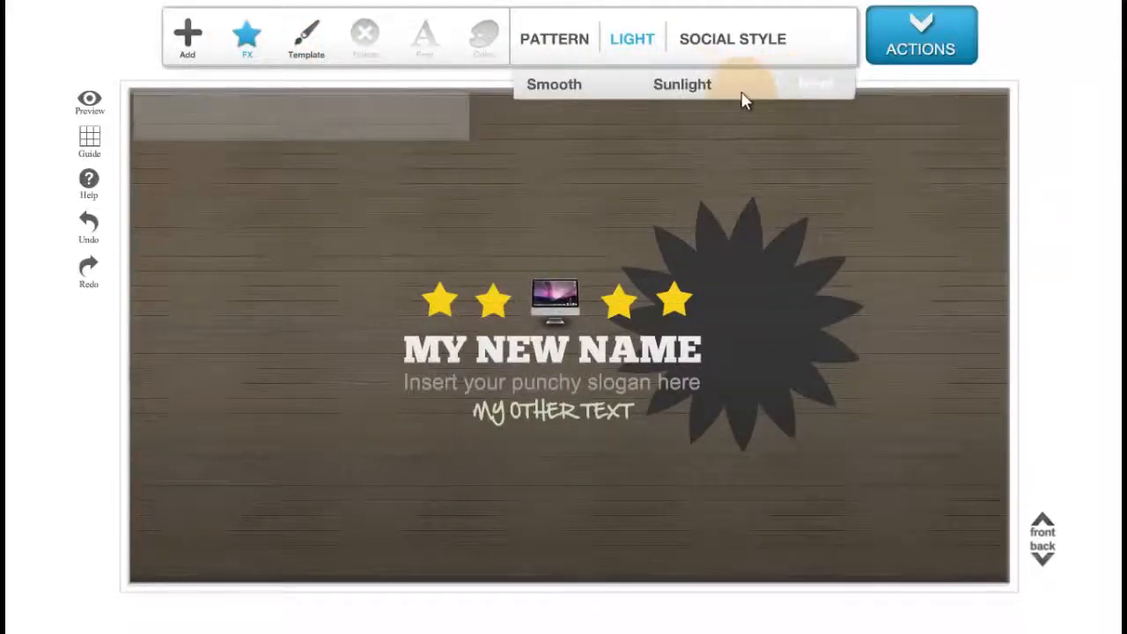
Stretch the Bevel light effect across the full banner width and move it down to the row of stars.
click(453, 110)
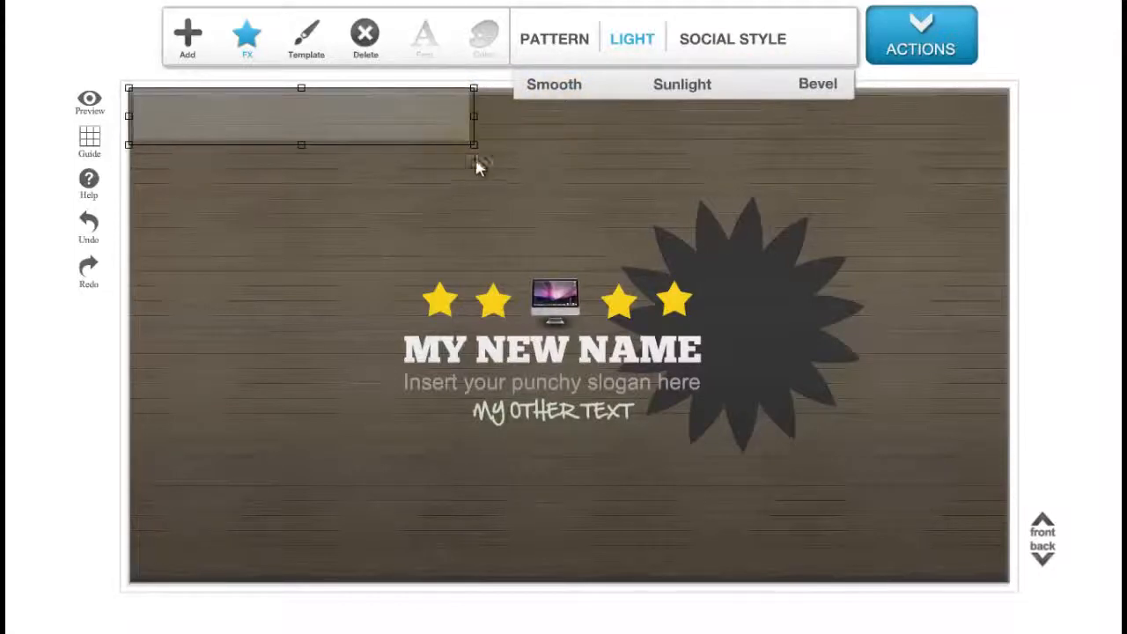
drag(474, 146, 734, 291)
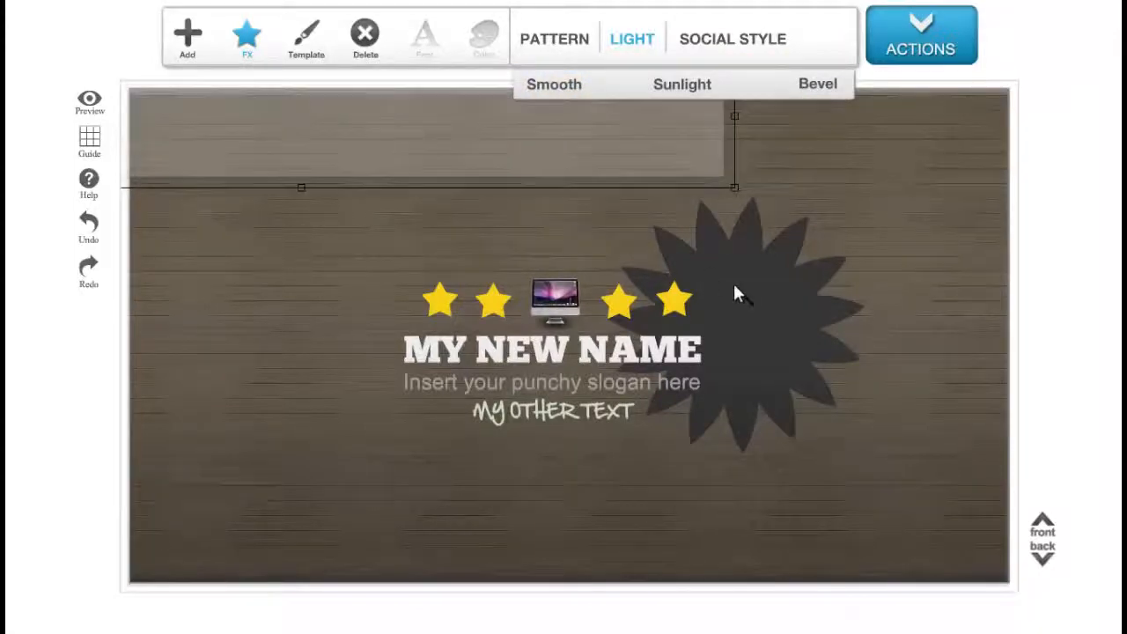
drag(372, 141, 626, 171)
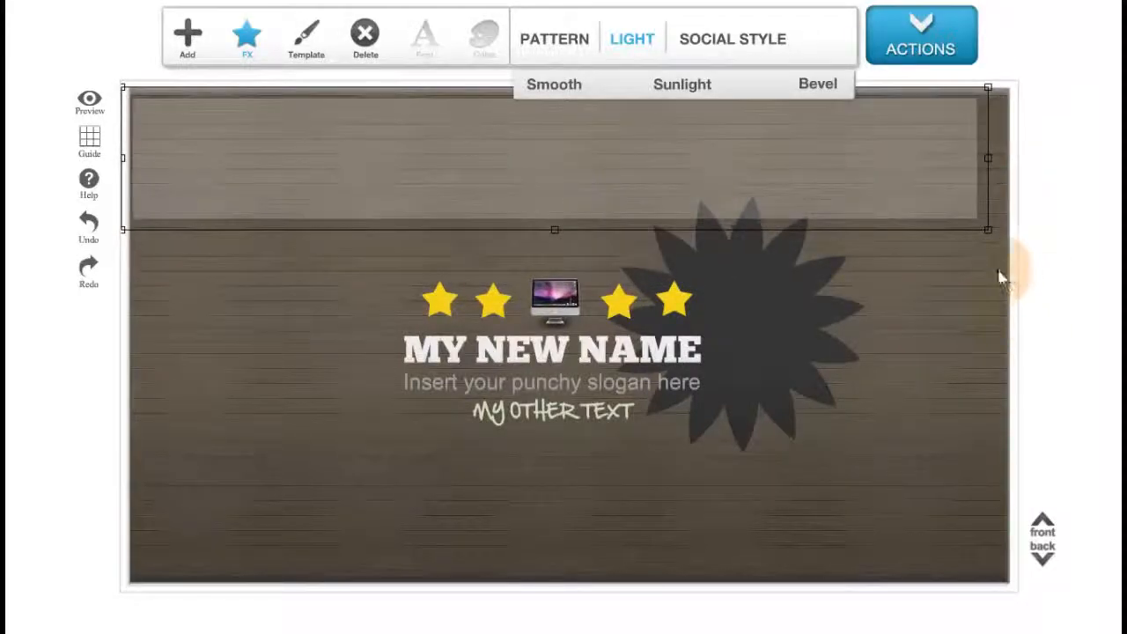
drag(987, 231, 1101, 291)
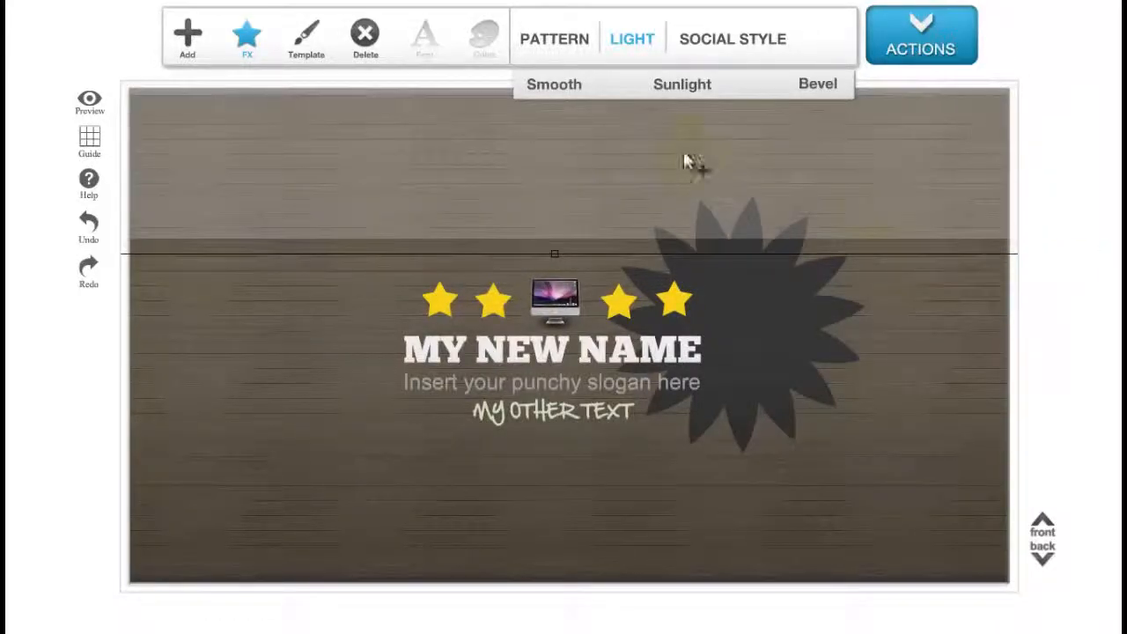
drag(687, 164, 717, 170)
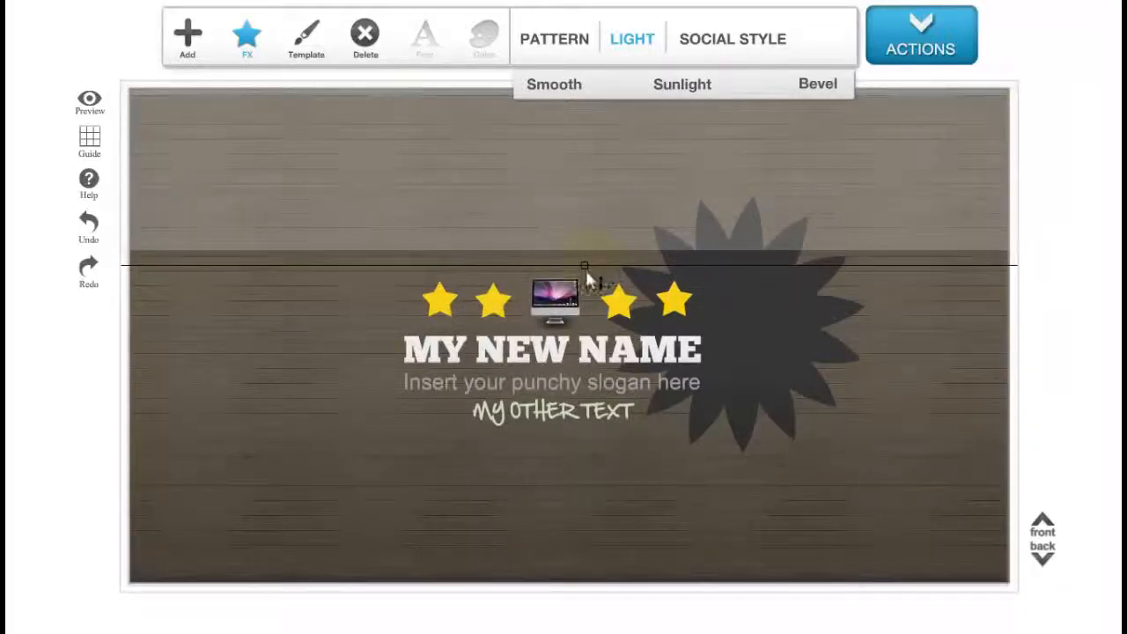
drag(585, 271, 616, 339)
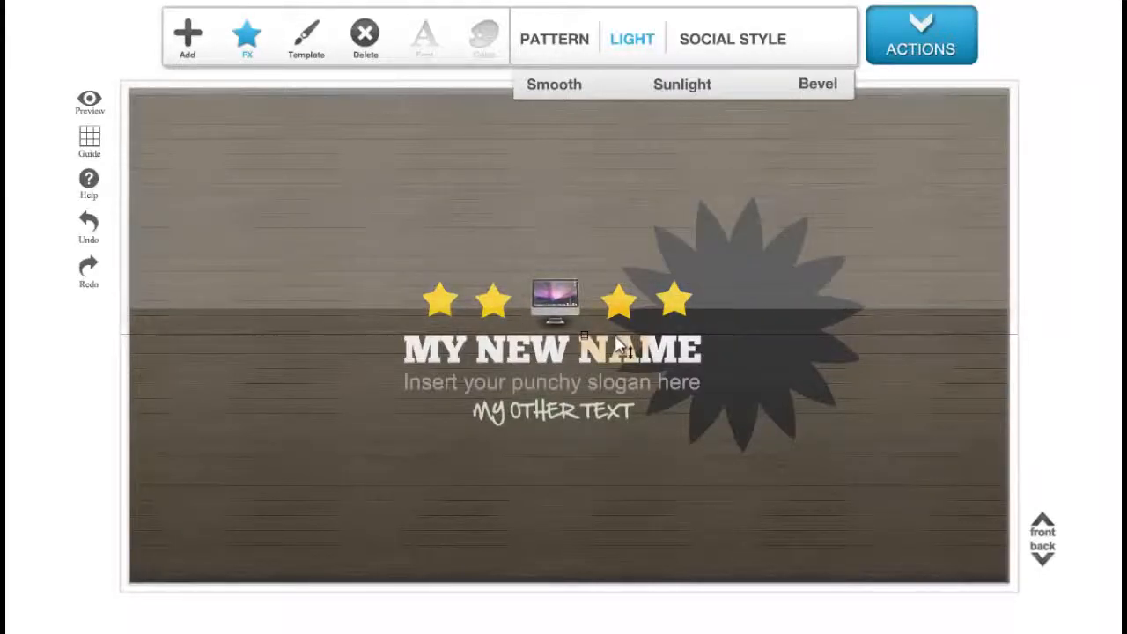
click(763, 471)
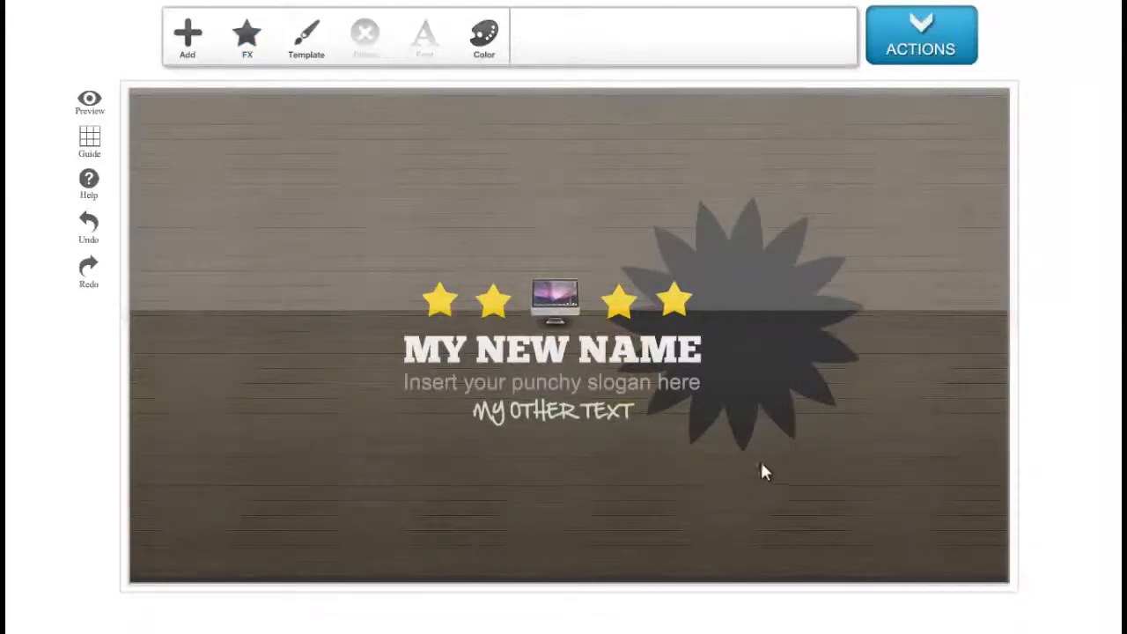
Nudge the Bevel light effect upward, then delete it.
click(789, 298)
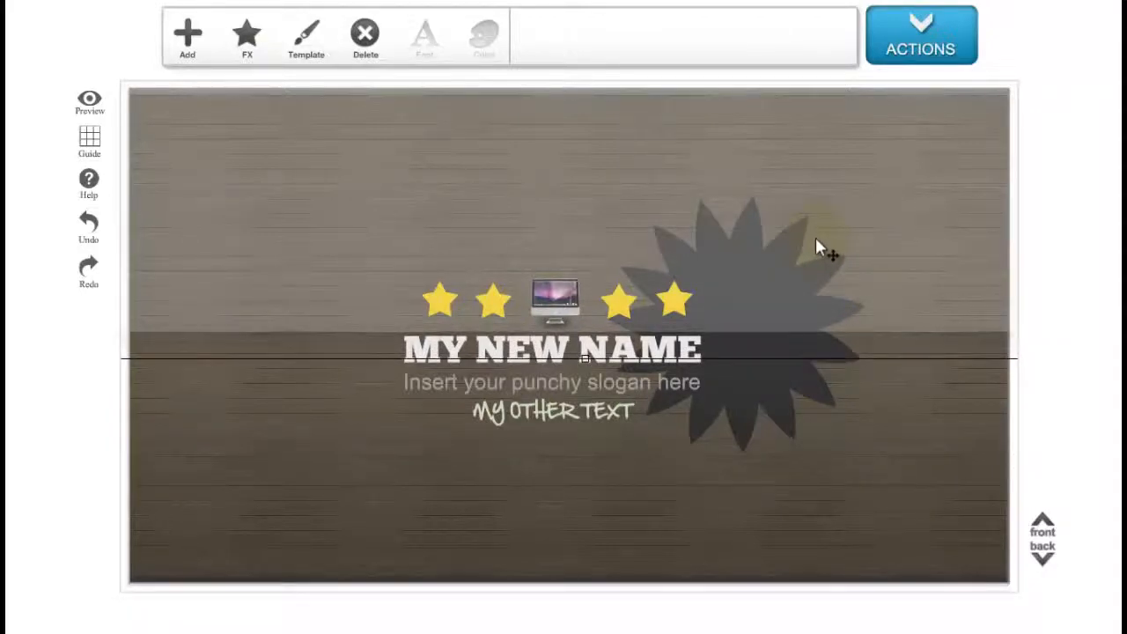
key(Up)
key(Up)
key(Up)
key(Up)
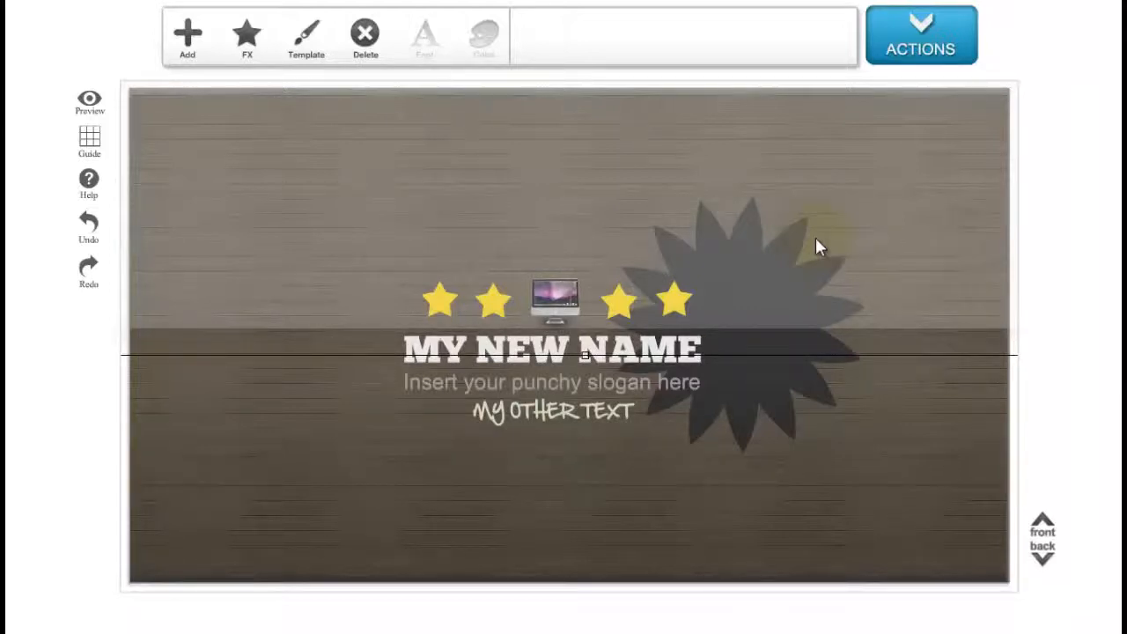
drag(672, 186, 673, 200)
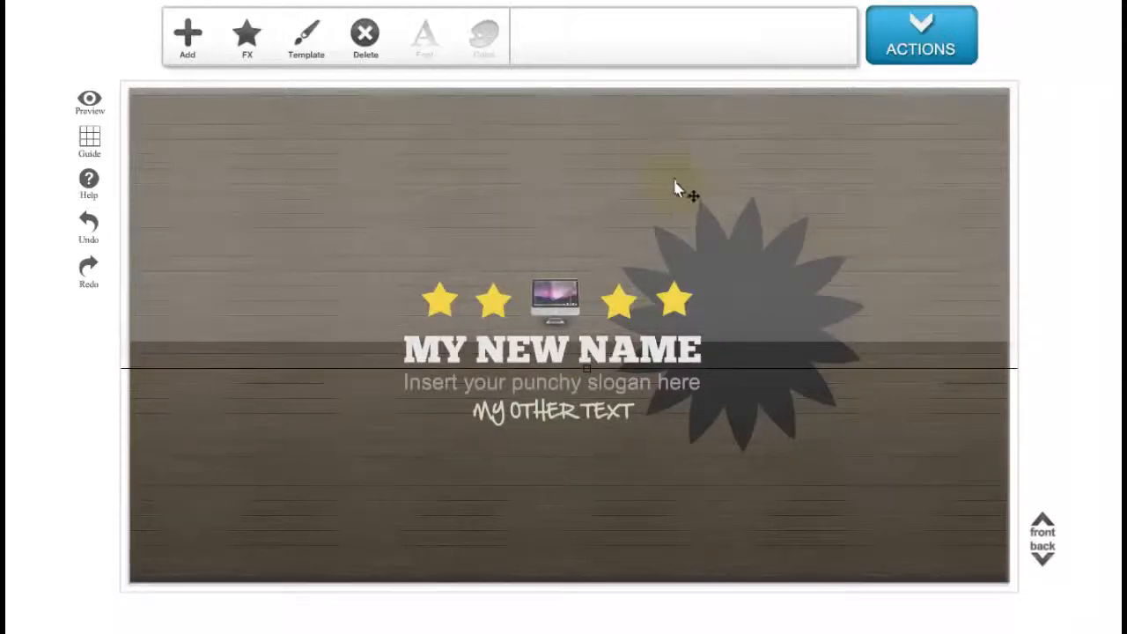
click(364, 35)
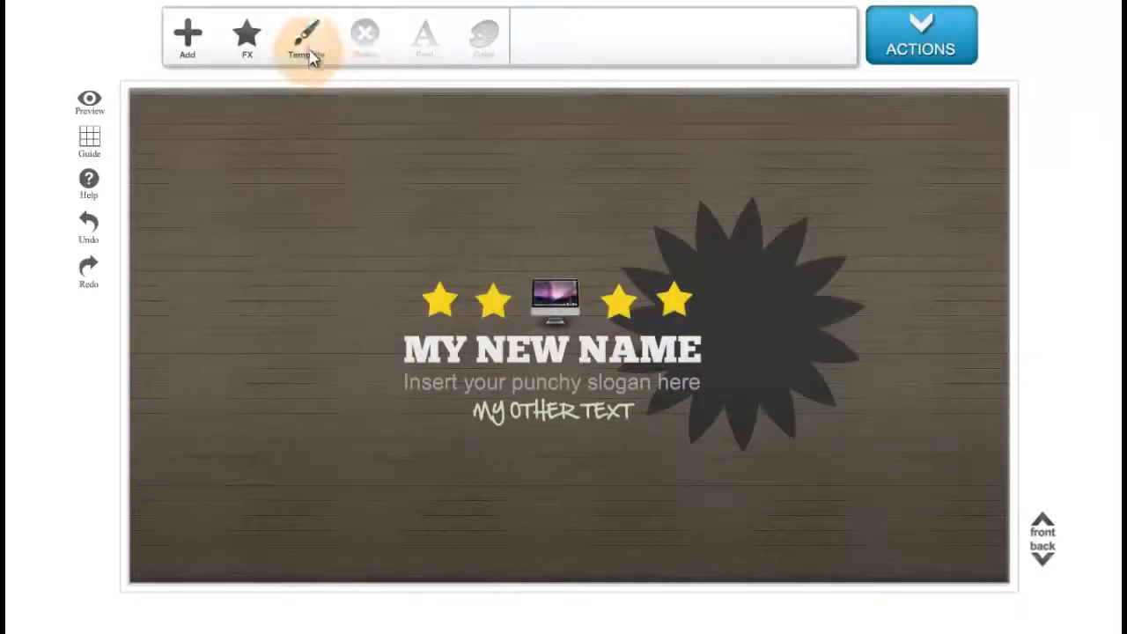
Browse the template list and load the Default template.
click(246, 39)
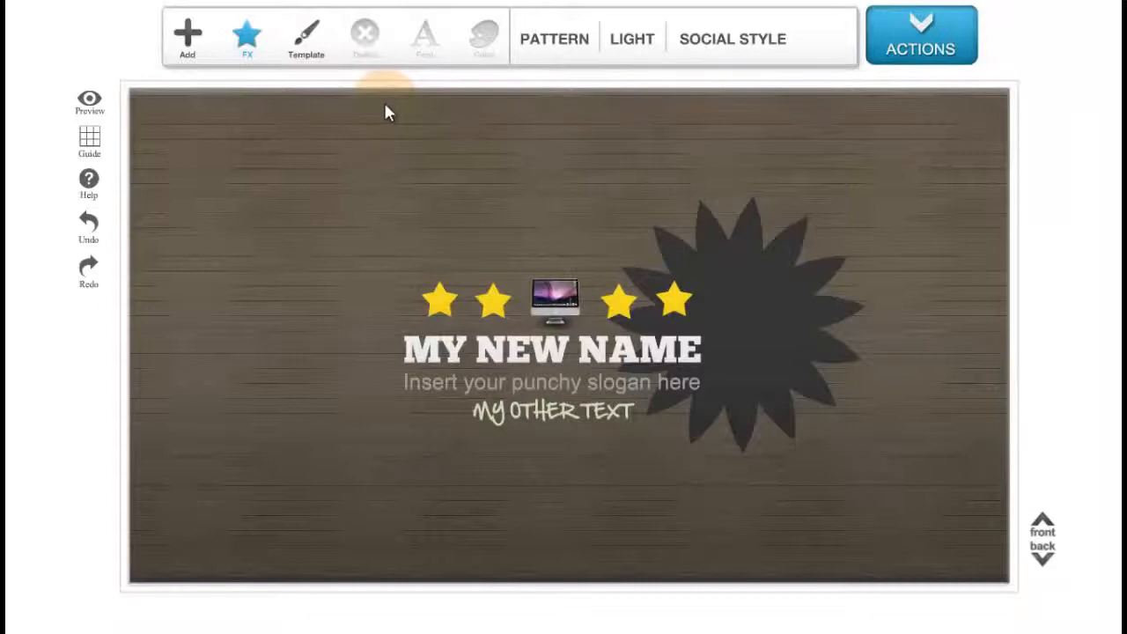
click(306, 40)
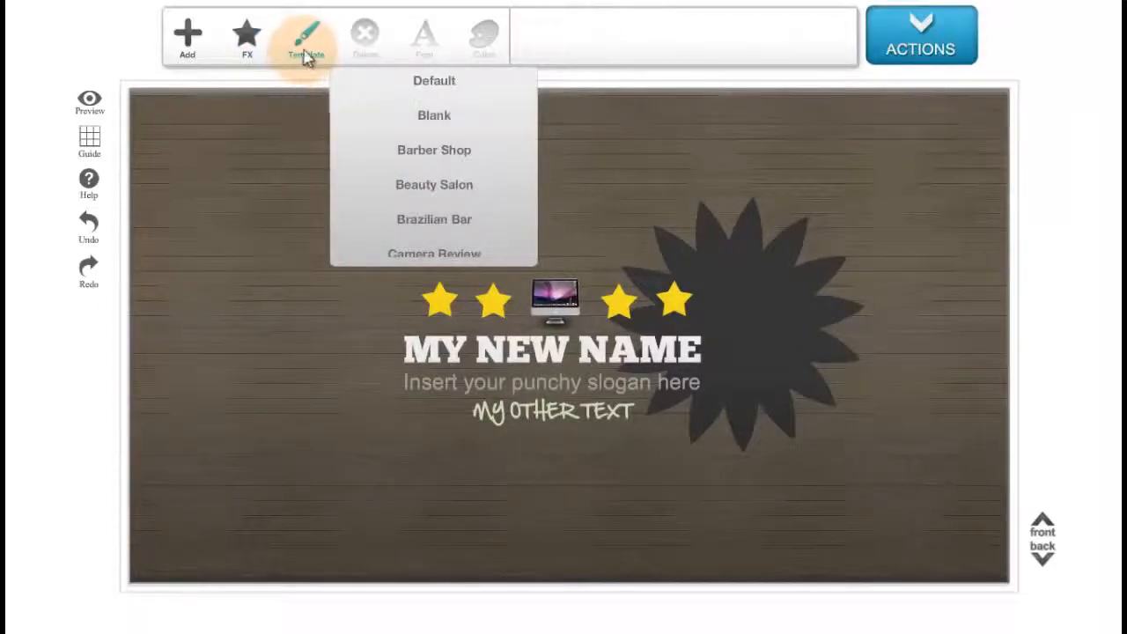
scroll(372, 126, down, 10)
scroll(421, 202, up, 10)
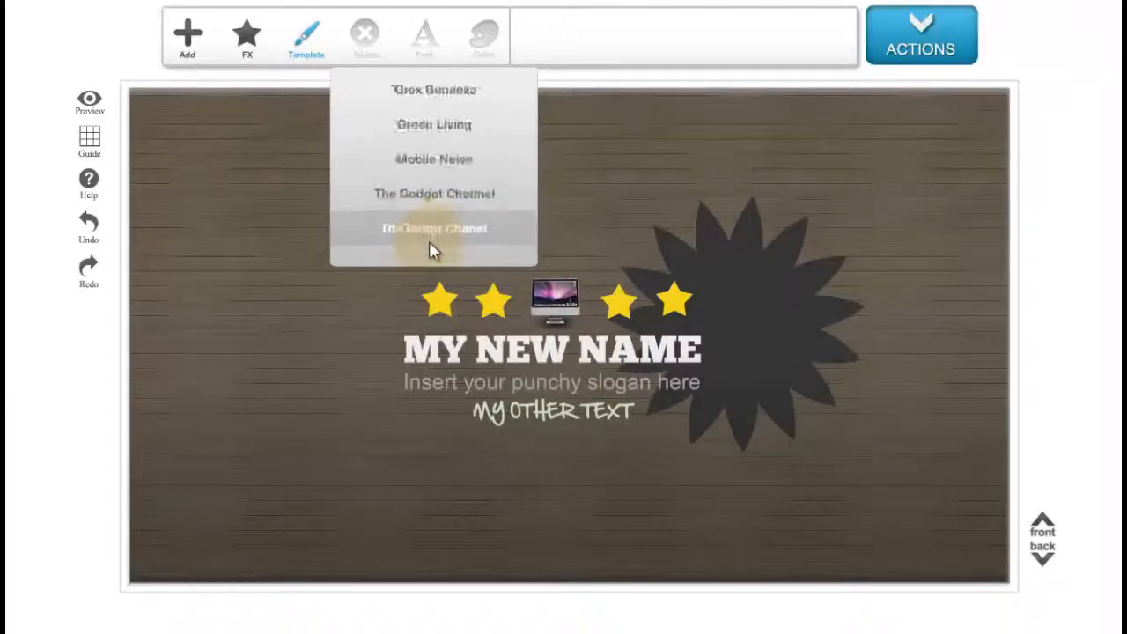
scroll(425, 123, up, 5)
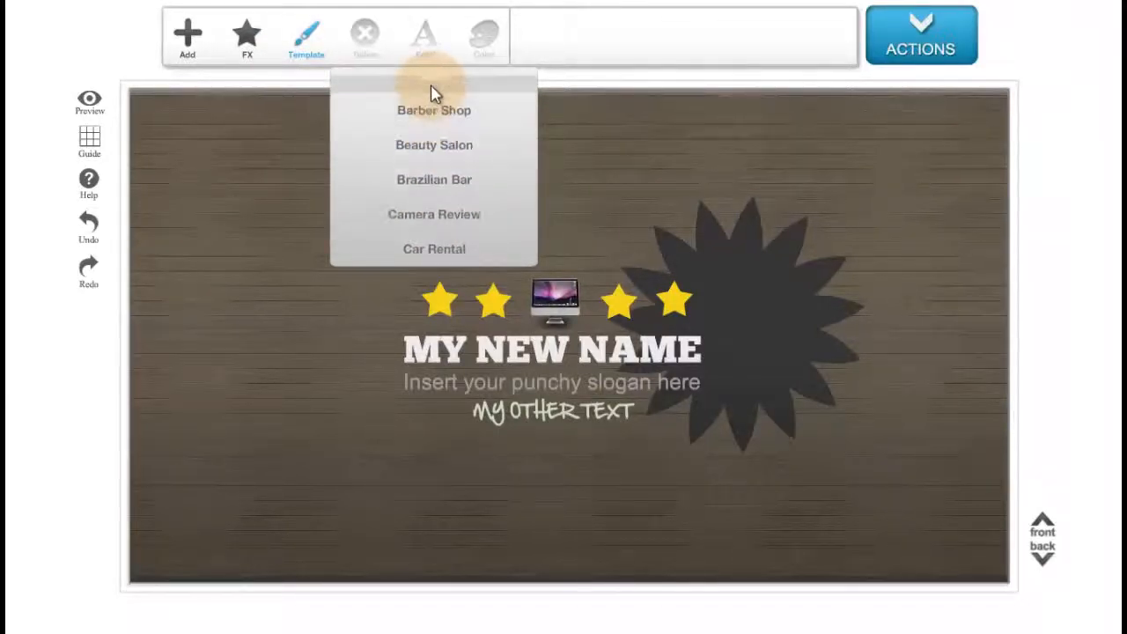
scroll(433, 93, up, 2)
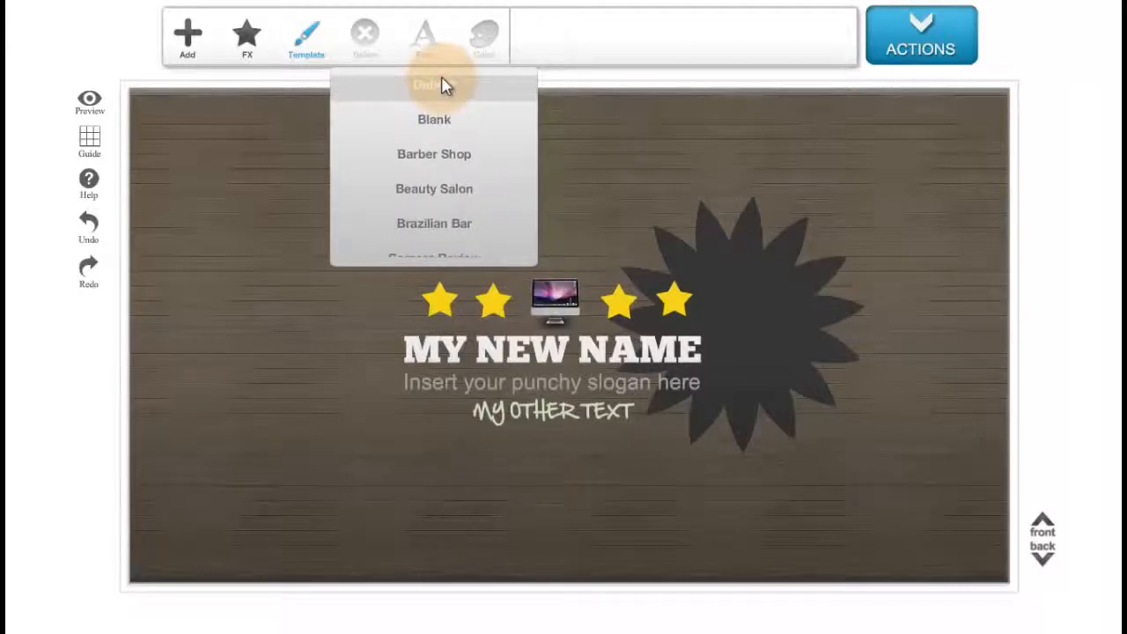
scroll(447, 87, down, 1)
scroll(451, 87, up, 1)
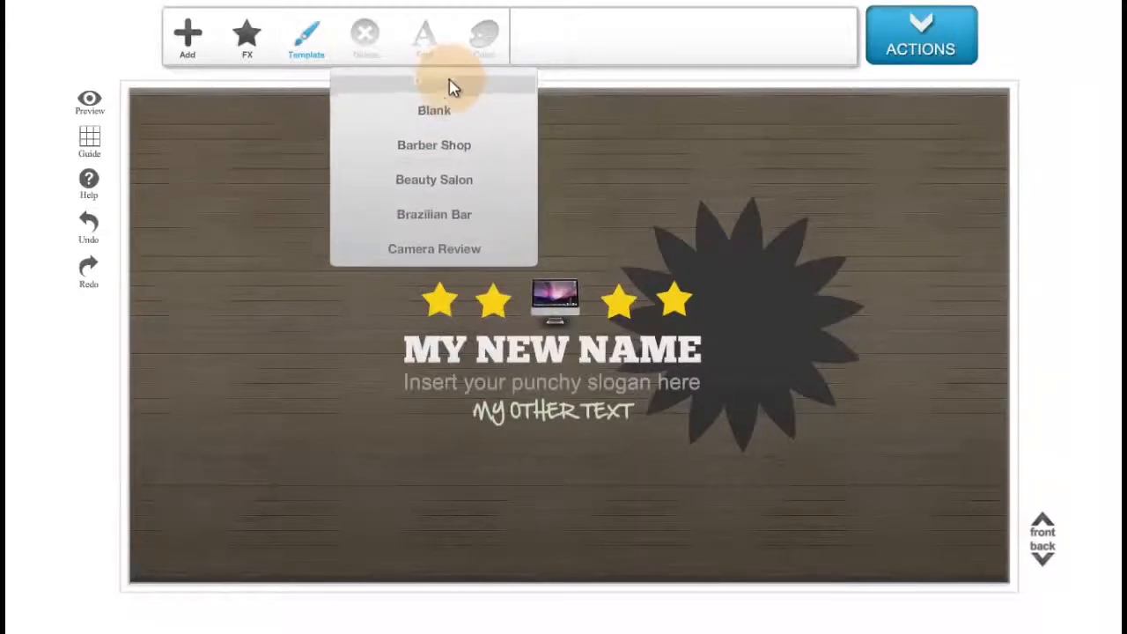
scroll(451, 89, down, 2)
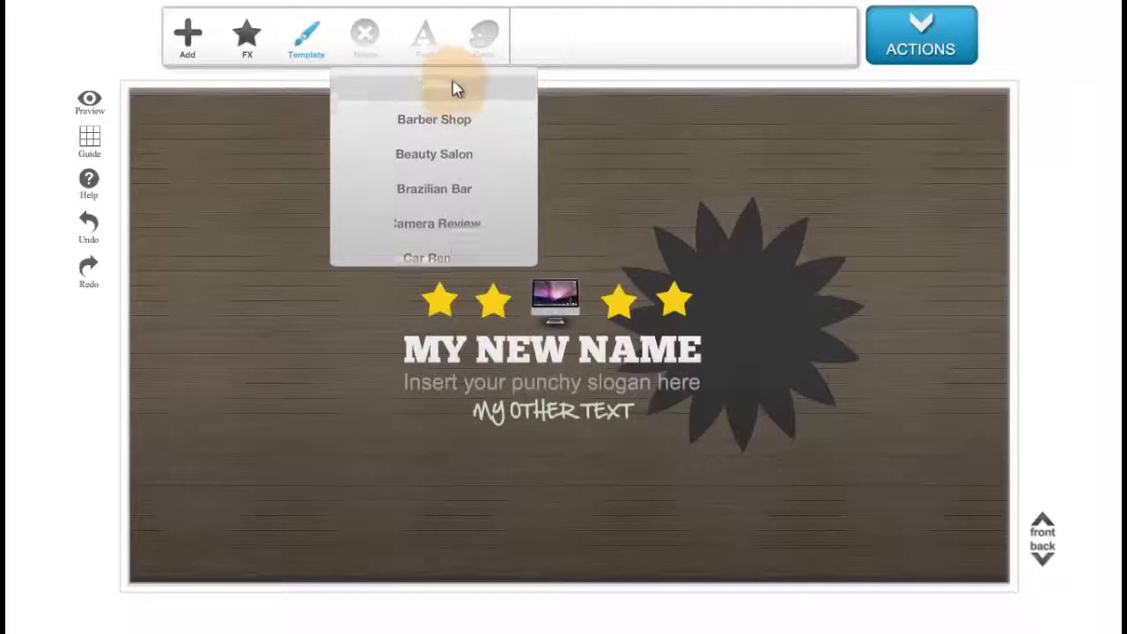
scroll(454, 87, up, 2)
click(450, 82)
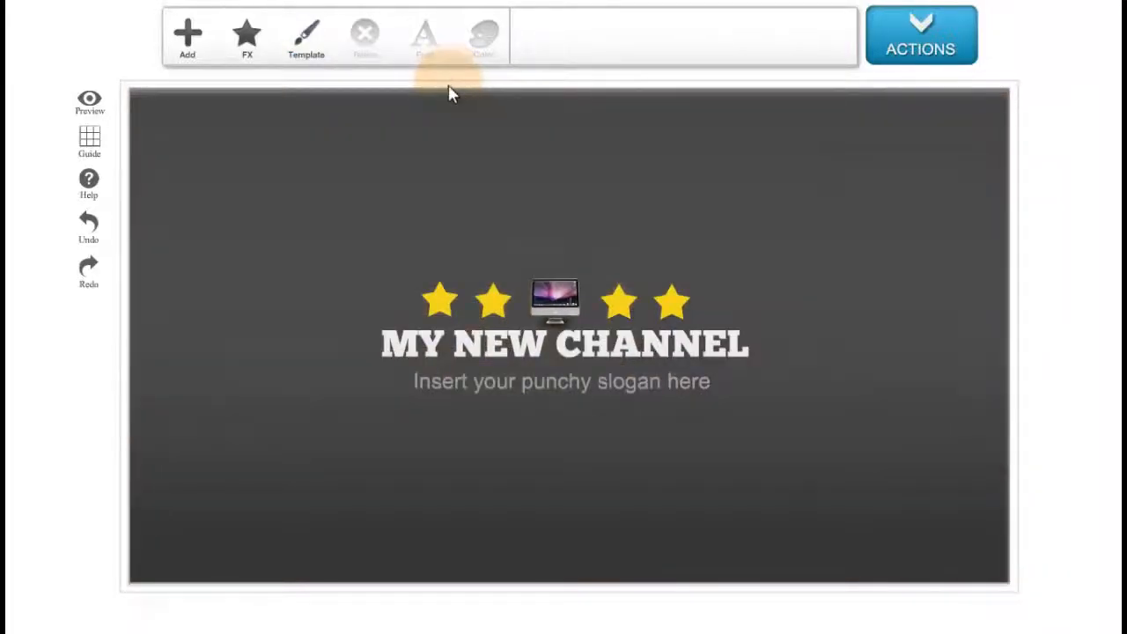
Load the Blank template.
click(315, 54)
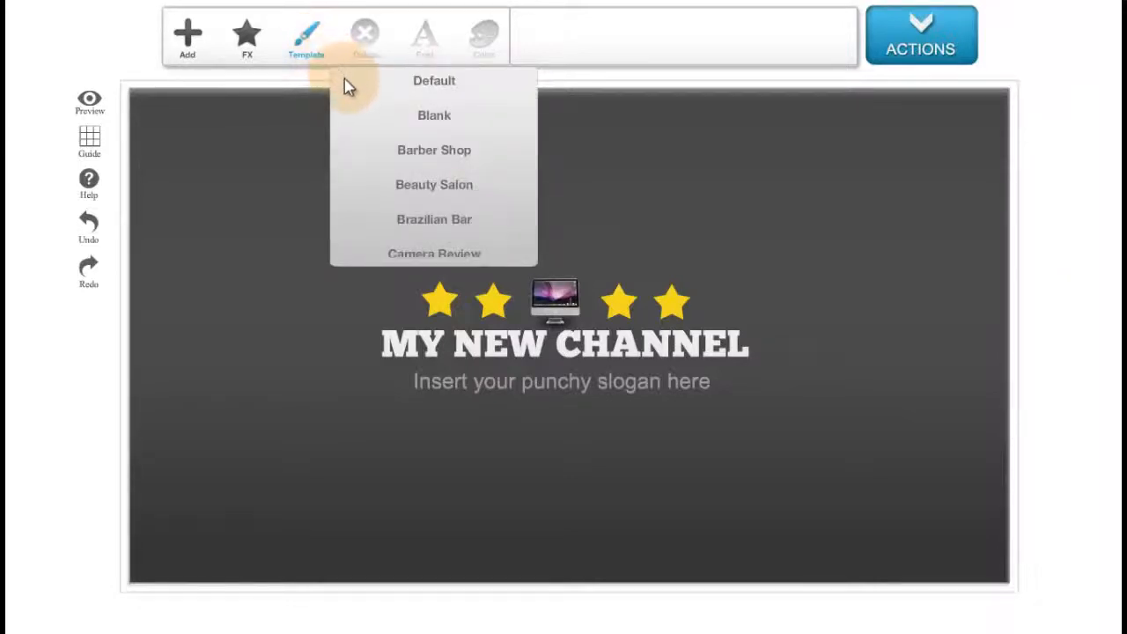
scroll(350, 93, down, 2)
scroll(352, 91, up, 1)
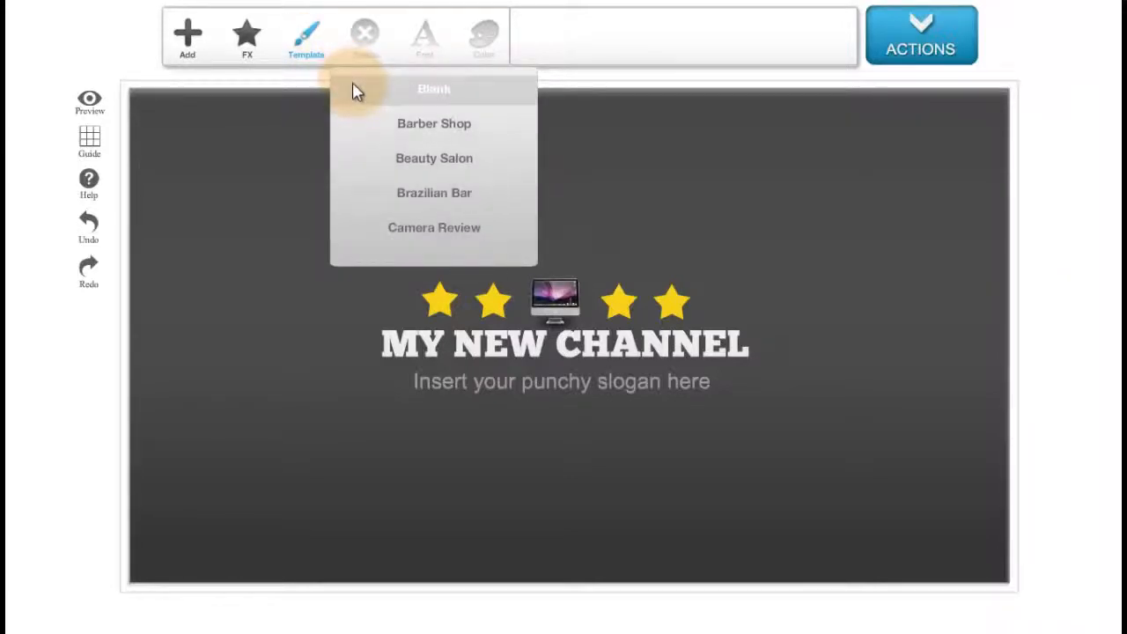
click(357, 91)
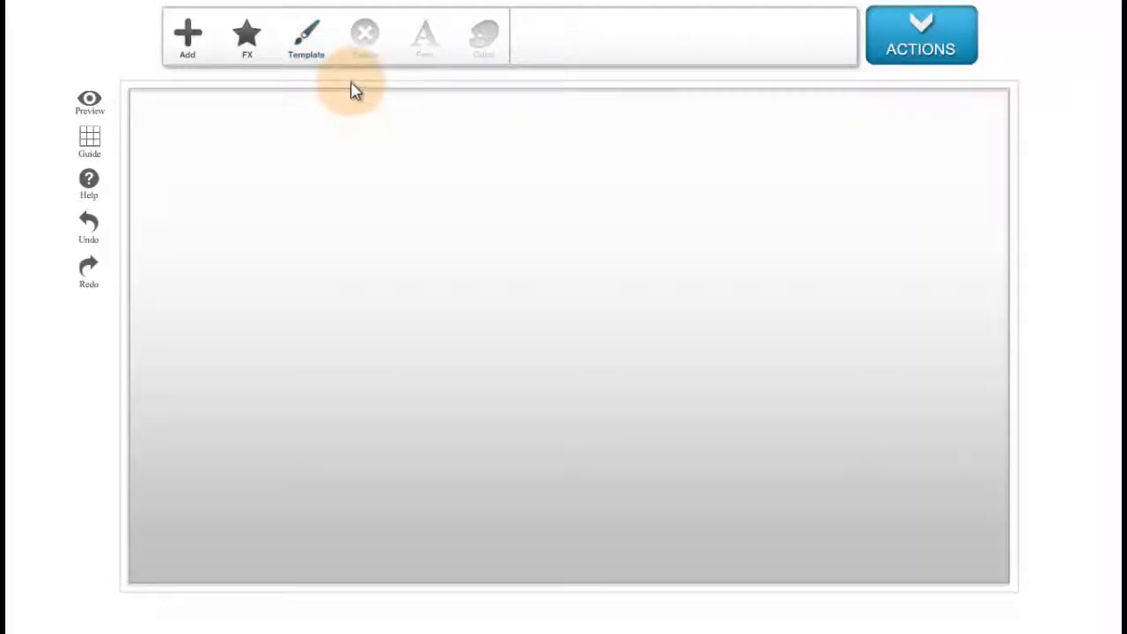
Browse further down the template list and load the Gym template.
click(315, 54)
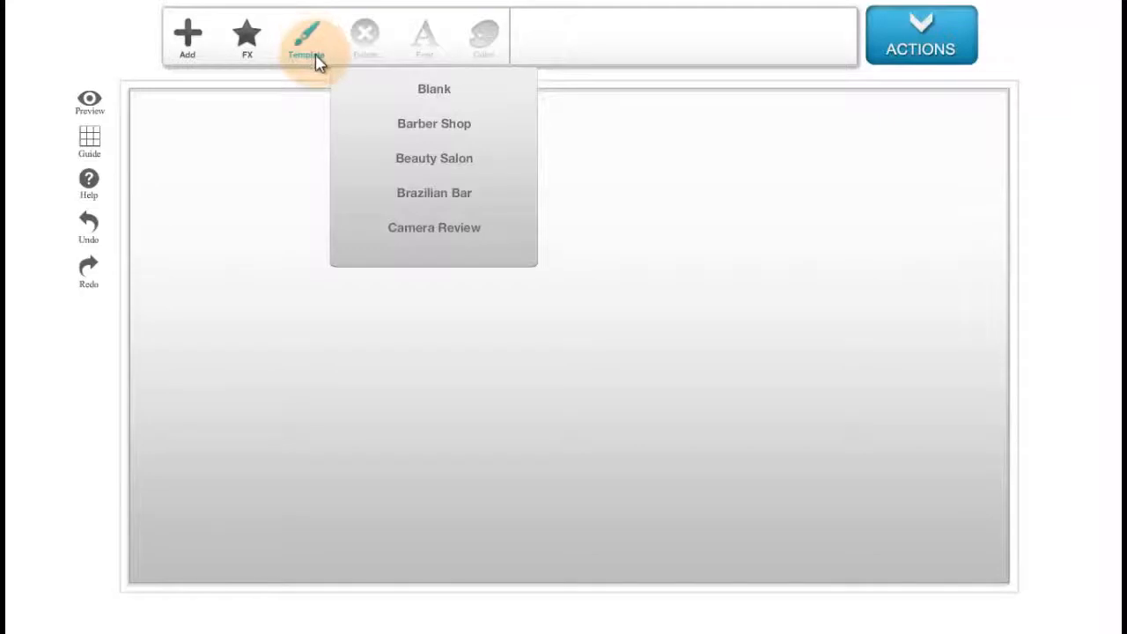
scroll(355, 153, down, 5)
scroll(387, 229, down, 5)
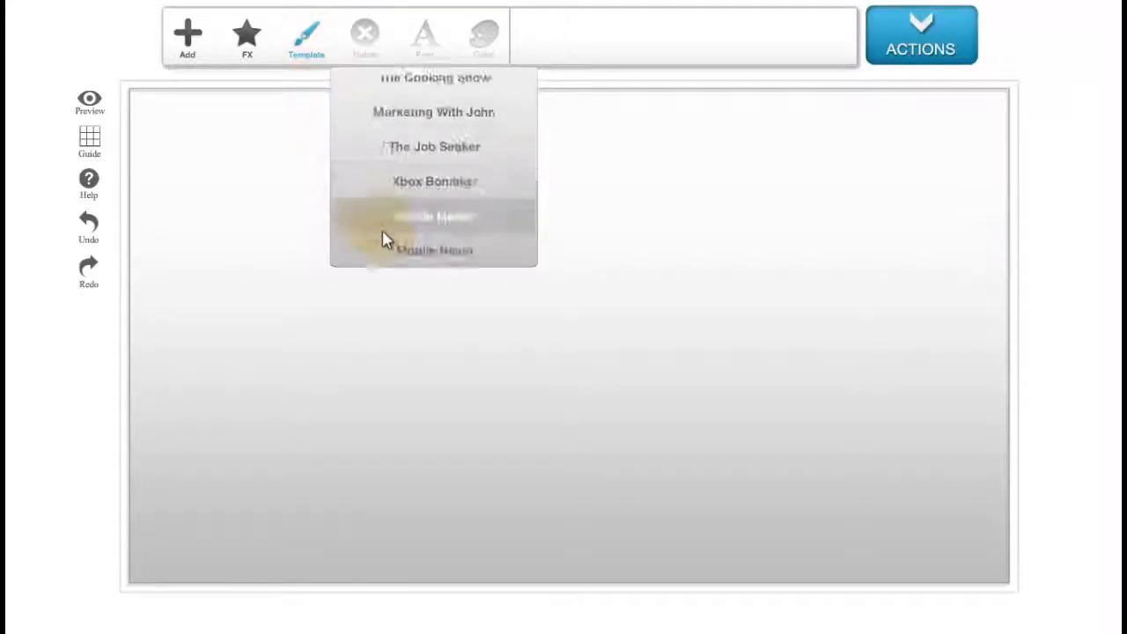
scroll(397, 221, up, 6)
scroll(405, 185, up, 5)
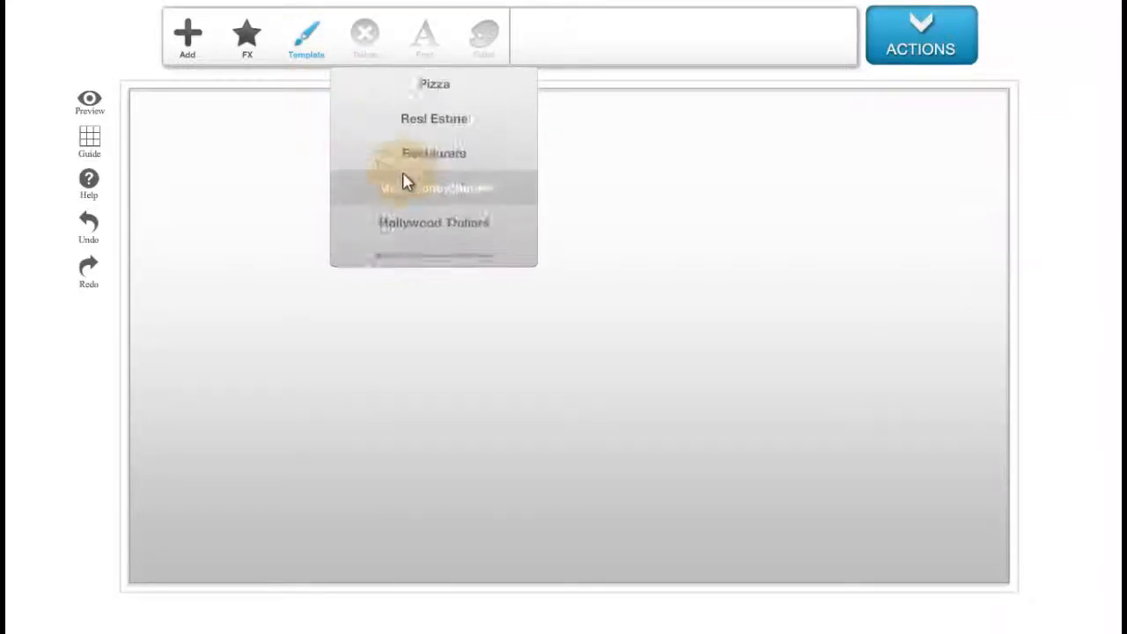
scroll(414, 158, up, 3)
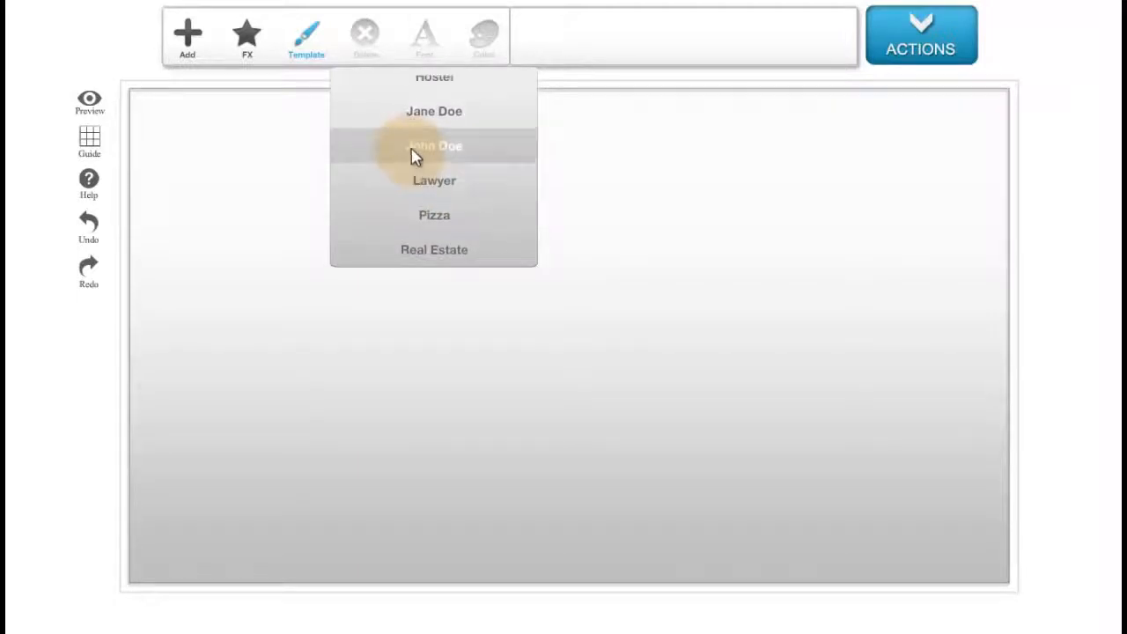
click(417, 139)
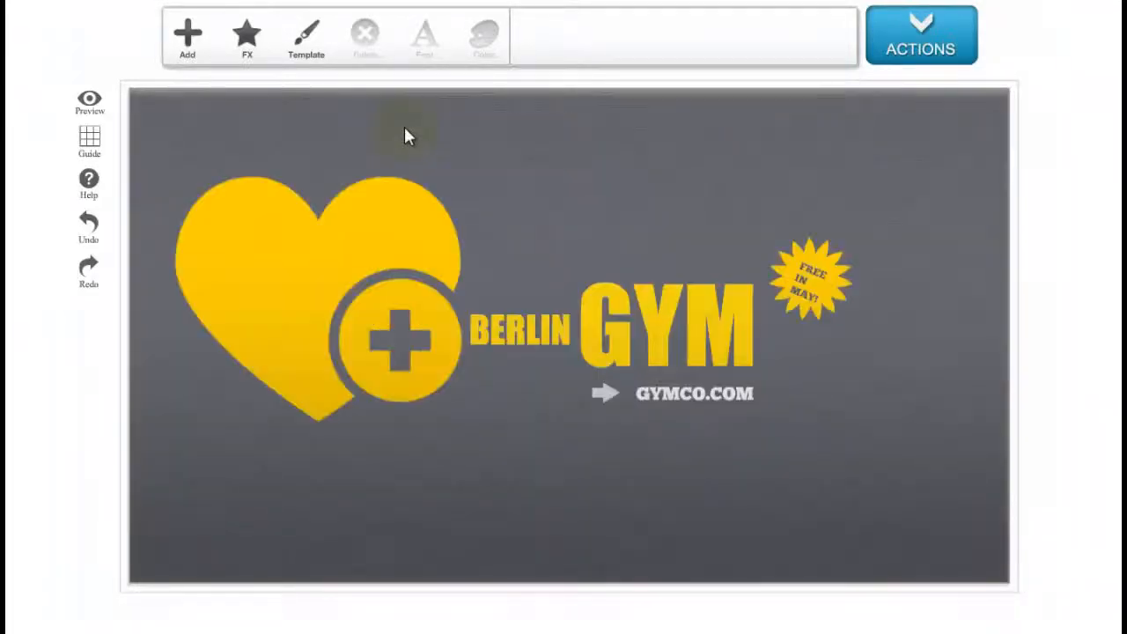
Load the Hollywood Trailers template.
click(327, 60)
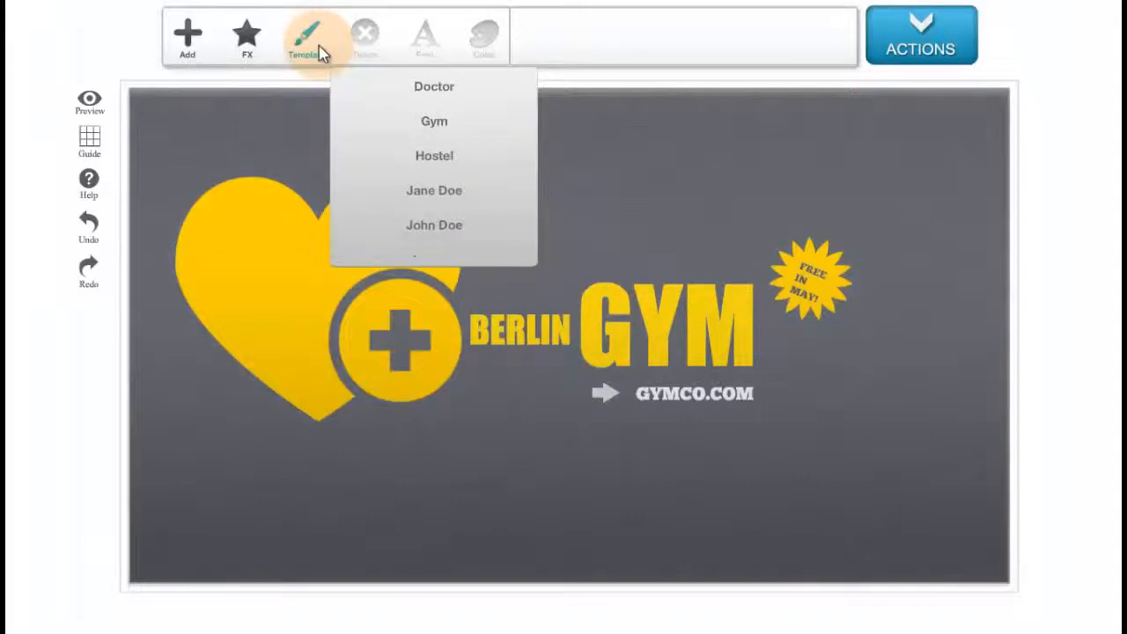
scroll(361, 132, down, 3)
click(367, 157)
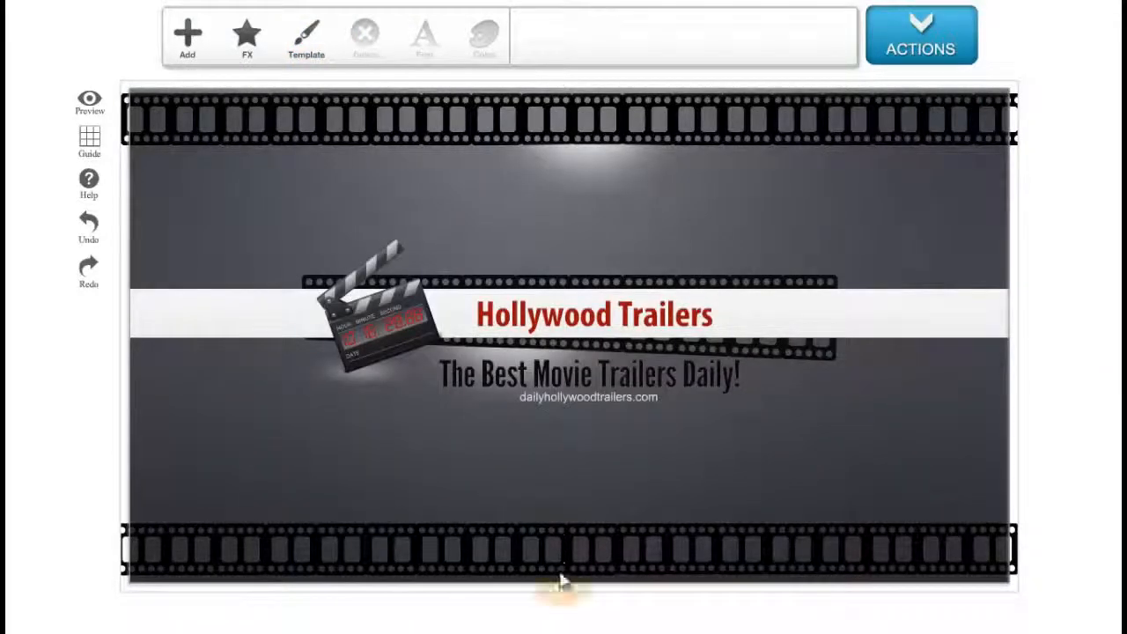
Preview the banner, then close the preview.
click(249, 41)
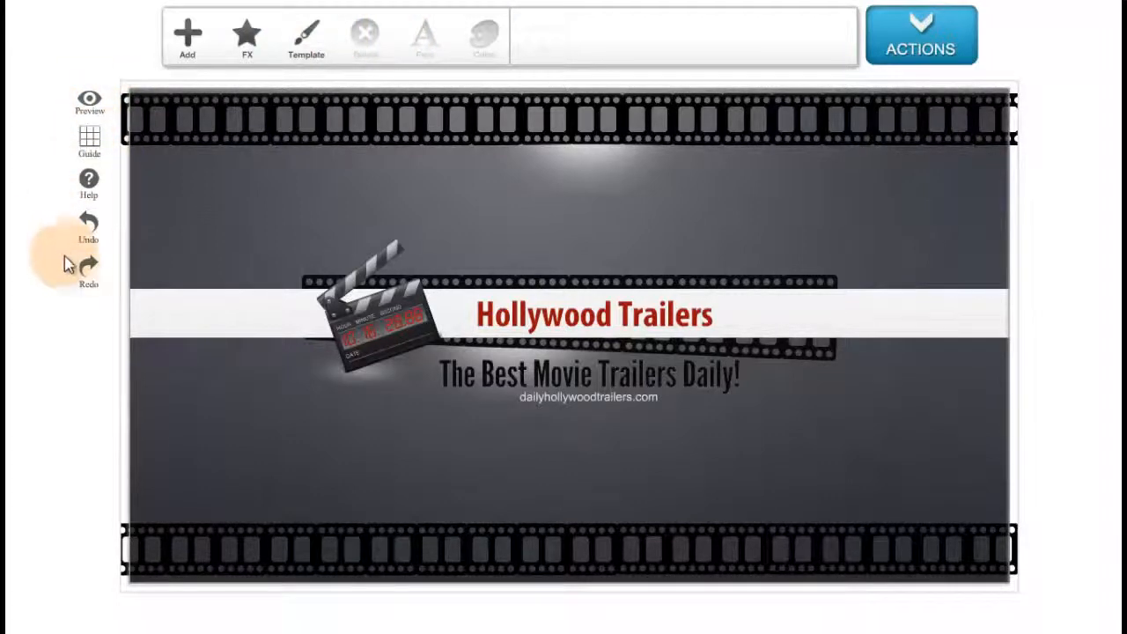
click(99, 107)
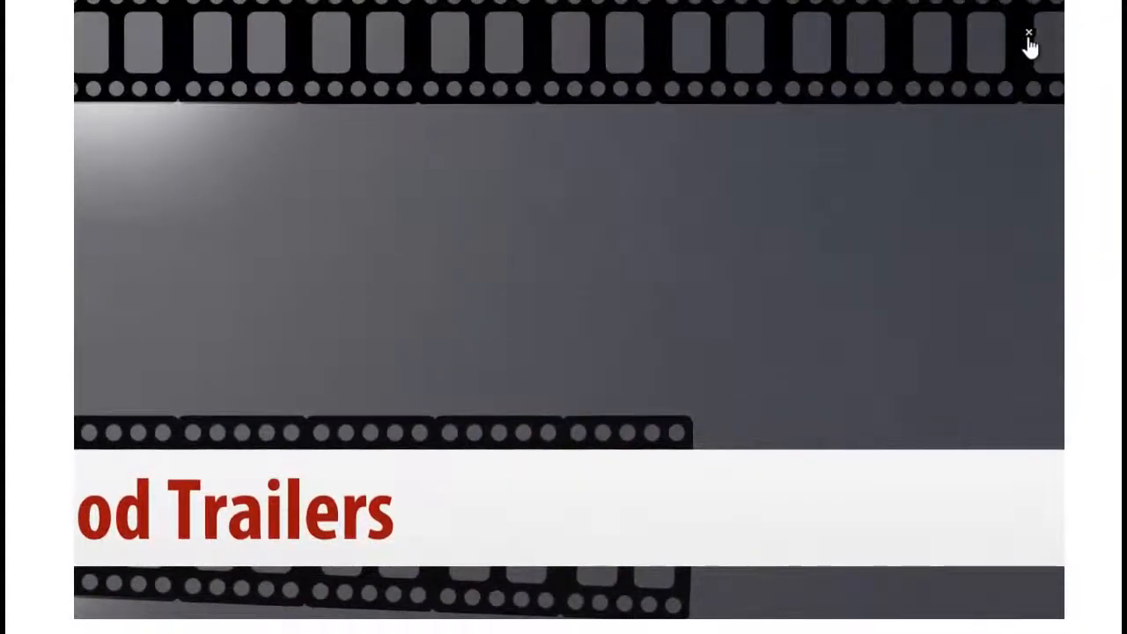
click(1028, 37)
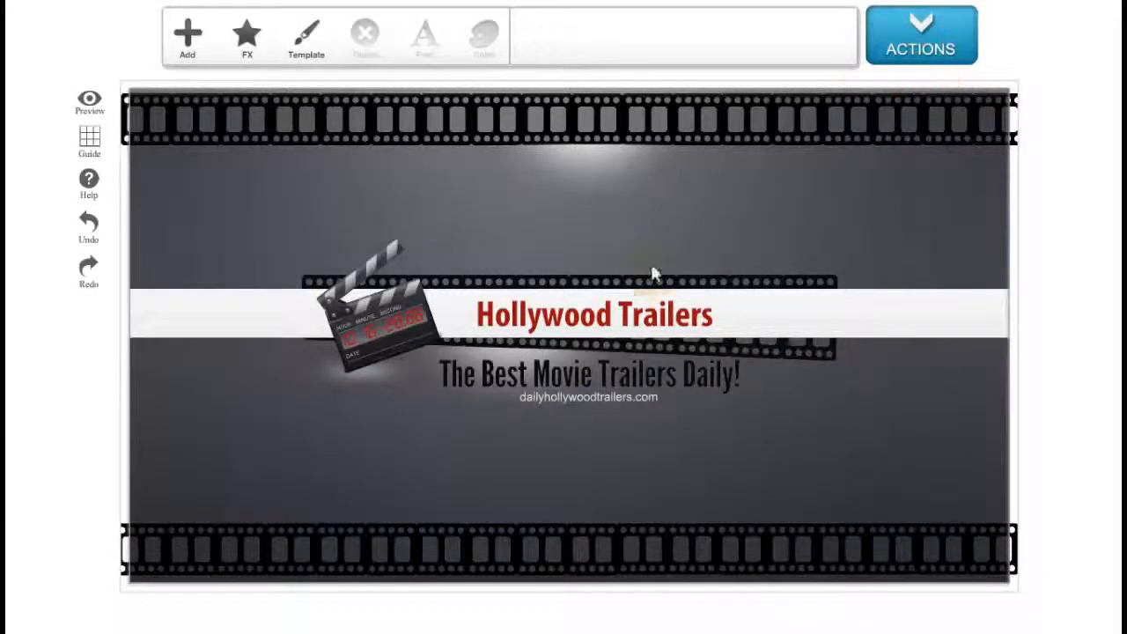
Show the layout guides on the banner canvas.
click(100, 148)
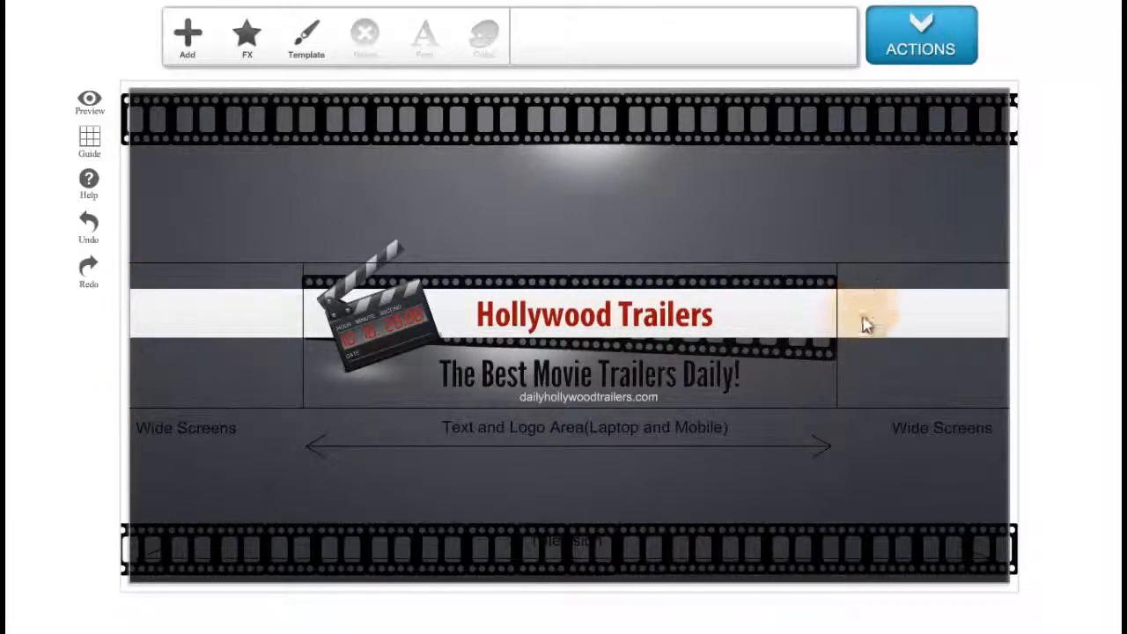
Delete the clapperboard image, then undo the deletion.
click(390, 358)
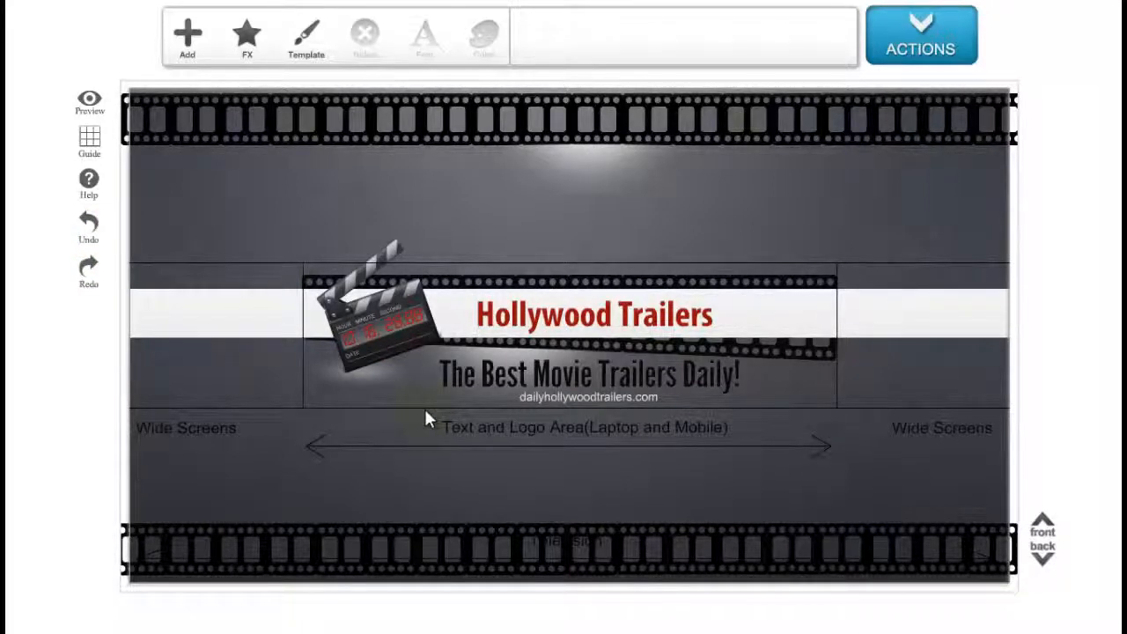
click(386, 347)
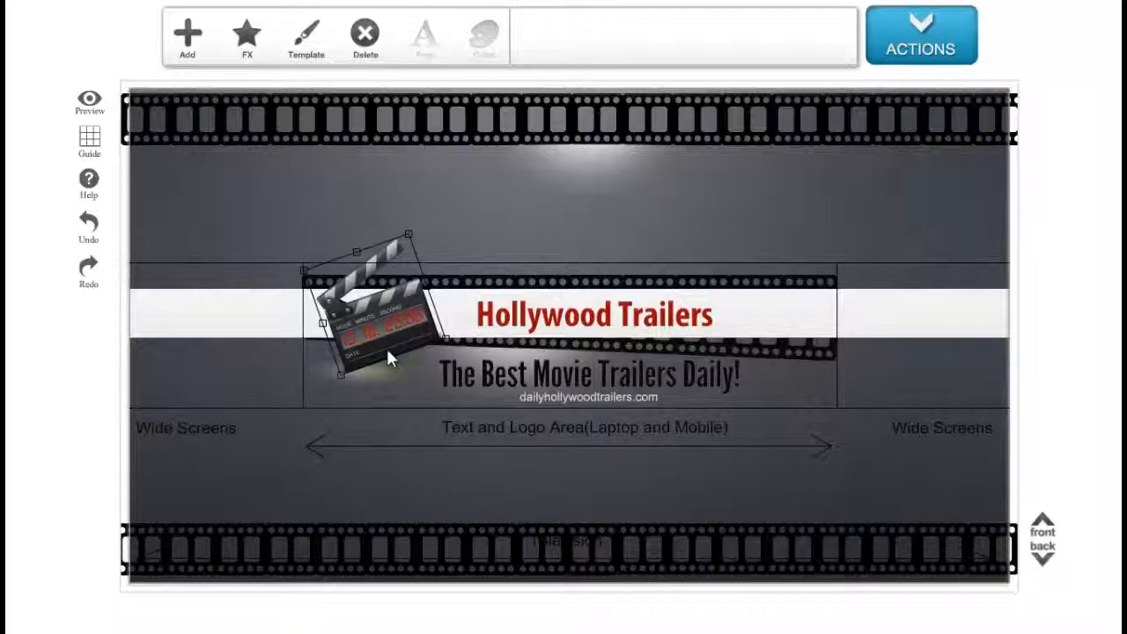
key(Delete)
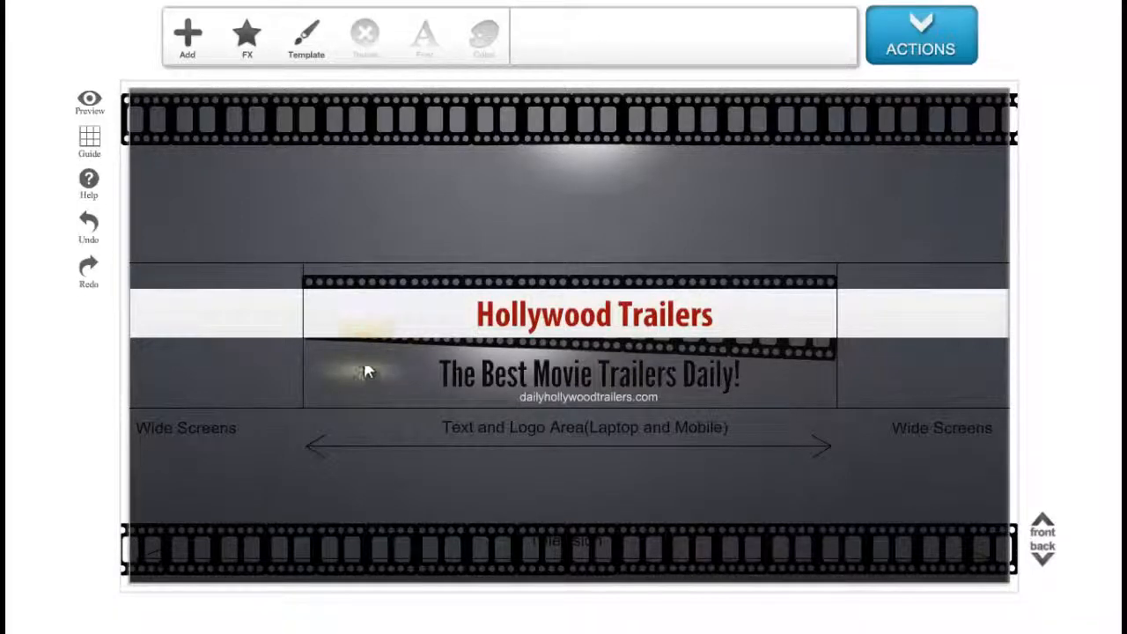
click(93, 236)
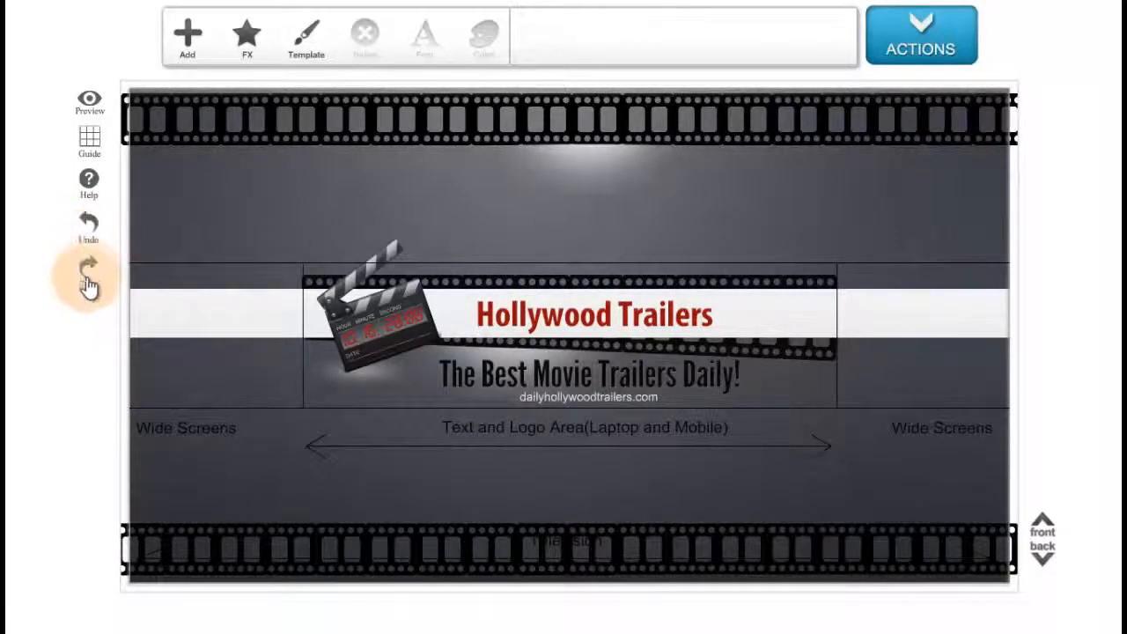
click(91, 271)
click(91, 237)
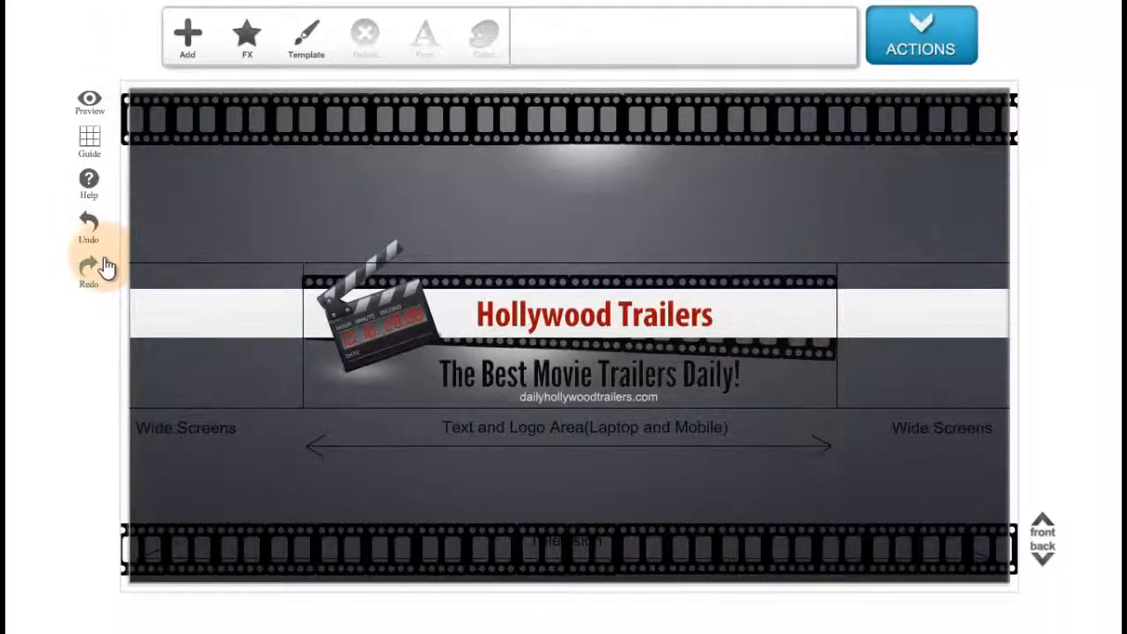
Open the help overlay to read the tool tips, then close it.
click(90, 186)
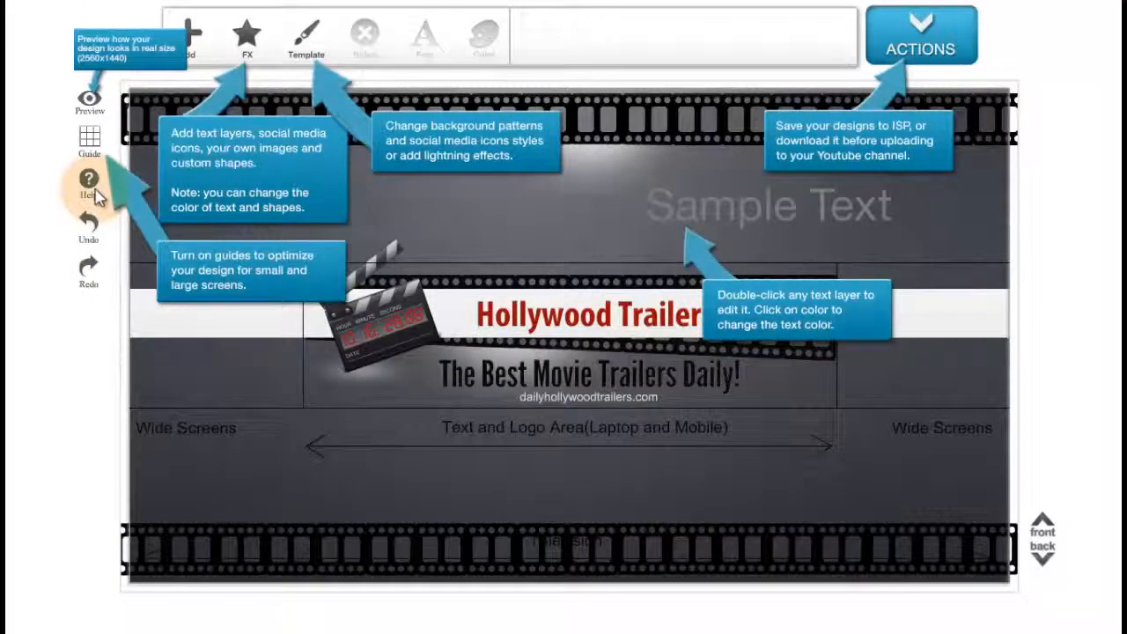
click(87, 71)
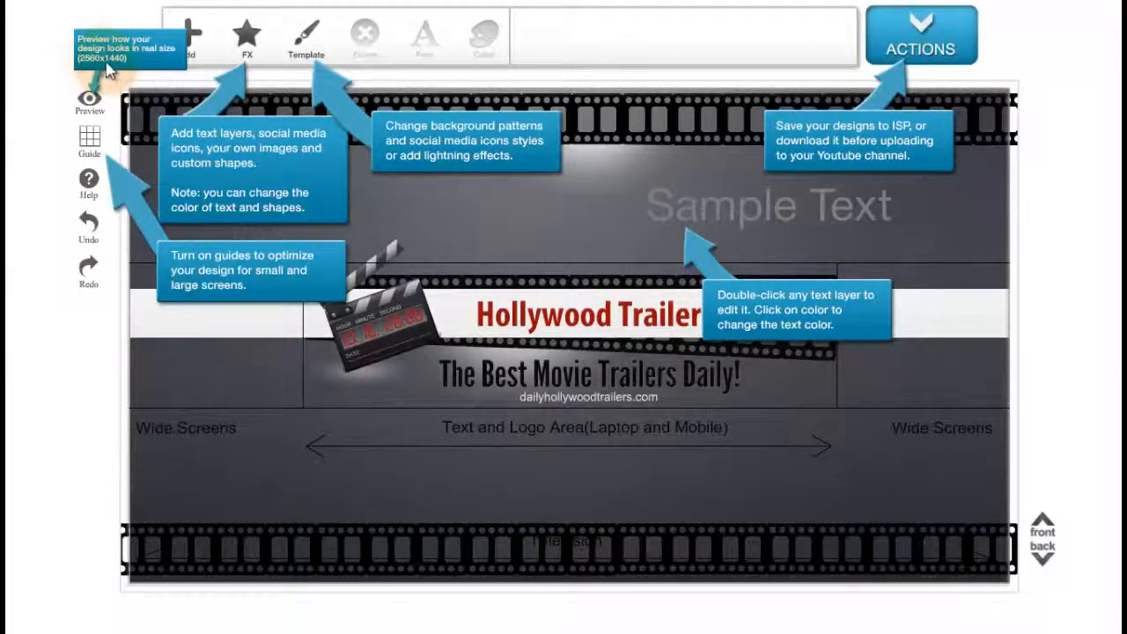
click(111, 76)
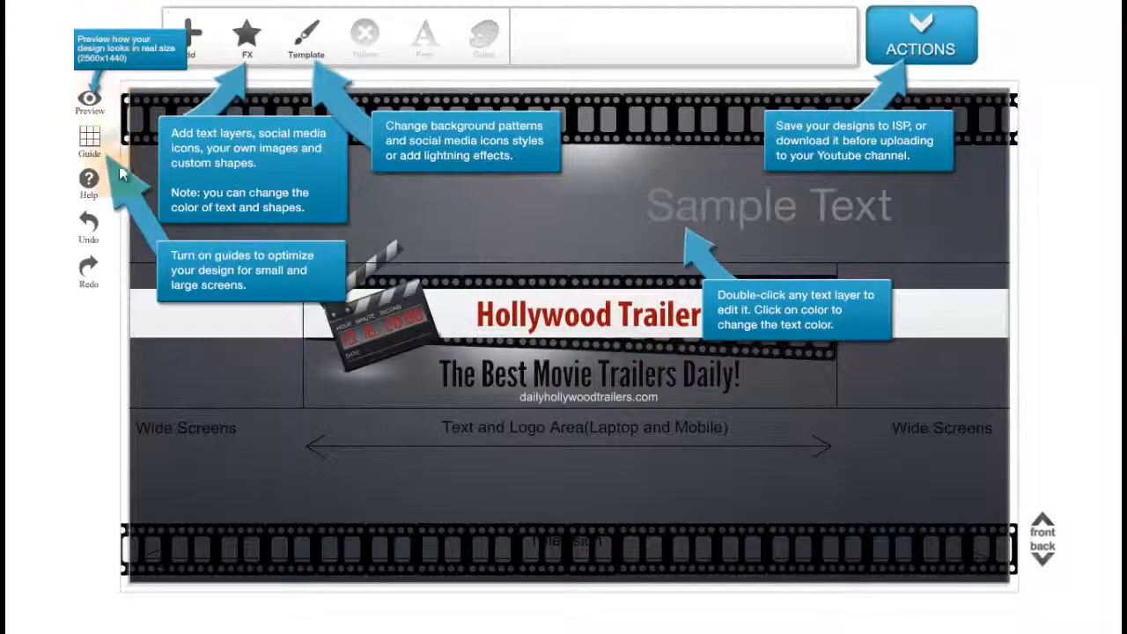
click(199, 280)
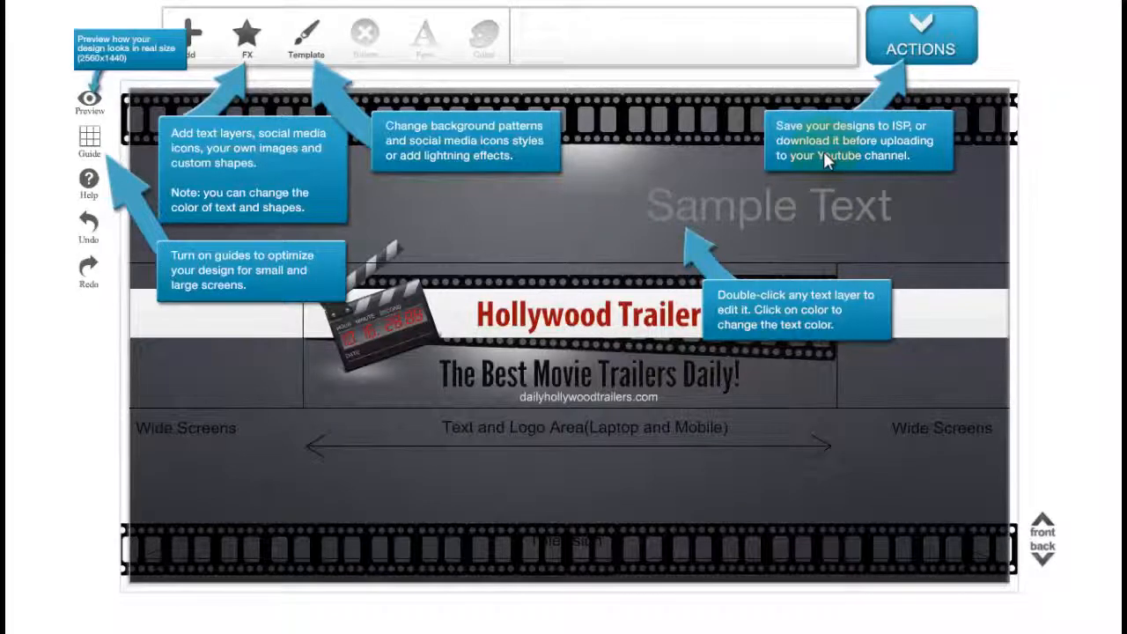
click(94, 190)
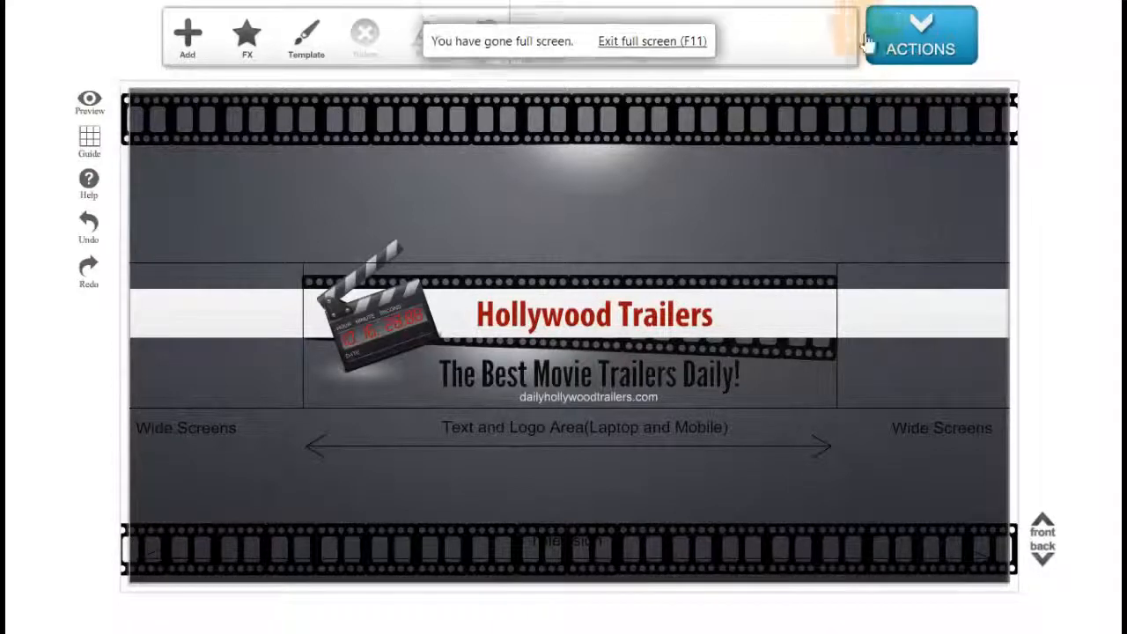
Download the banner as a JPEG image named YT BANNER.
click(918, 55)
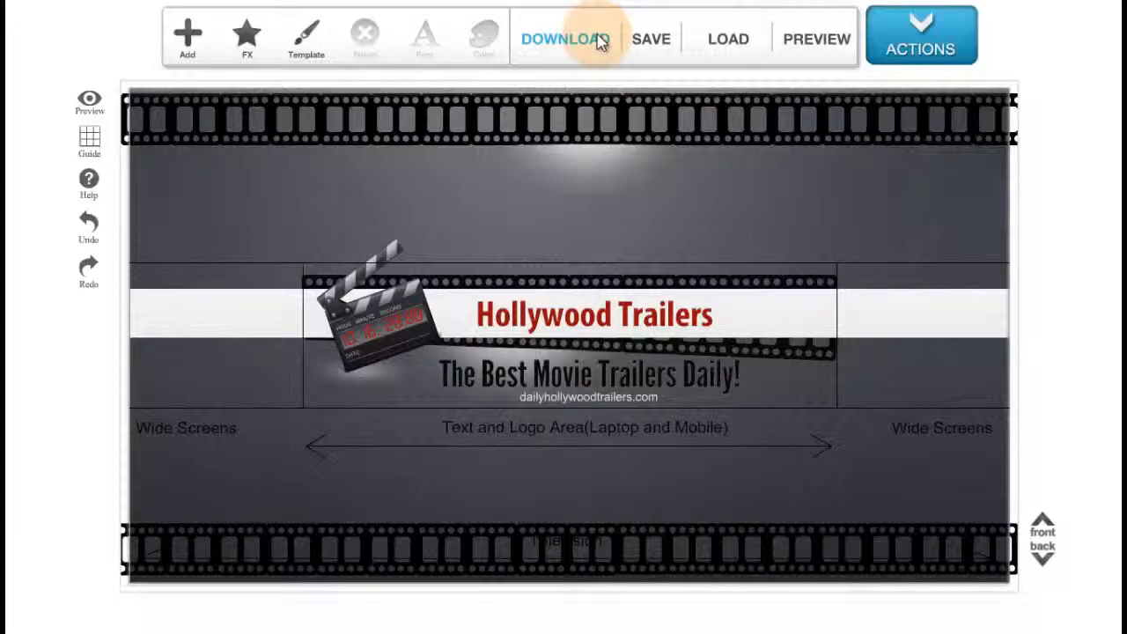
click(599, 42)
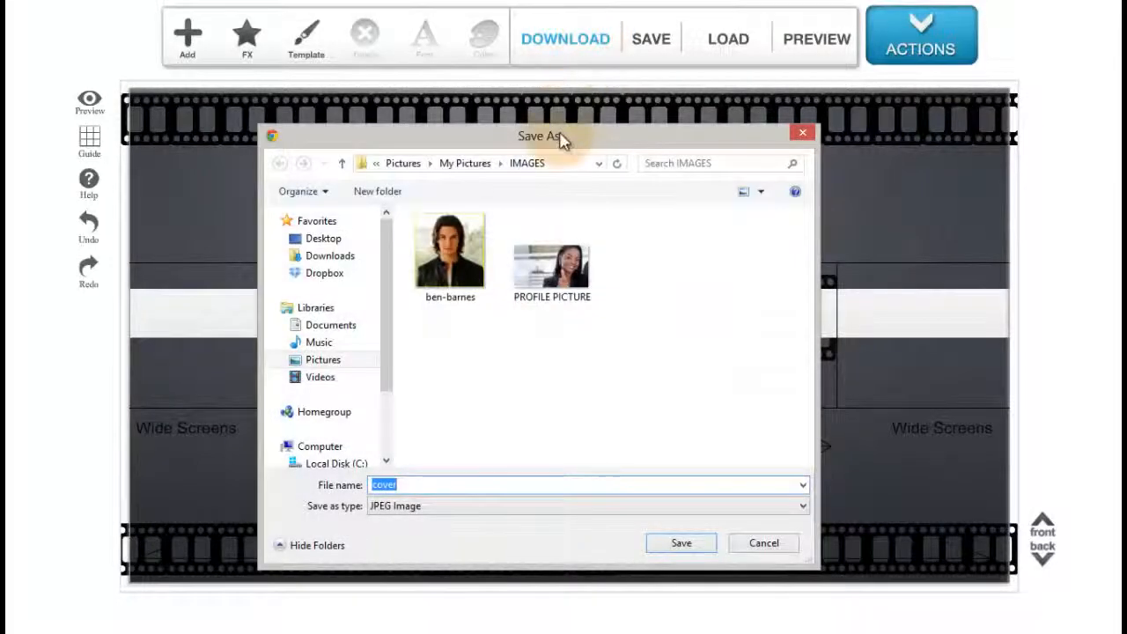
drag(561, 139, 559, 85)
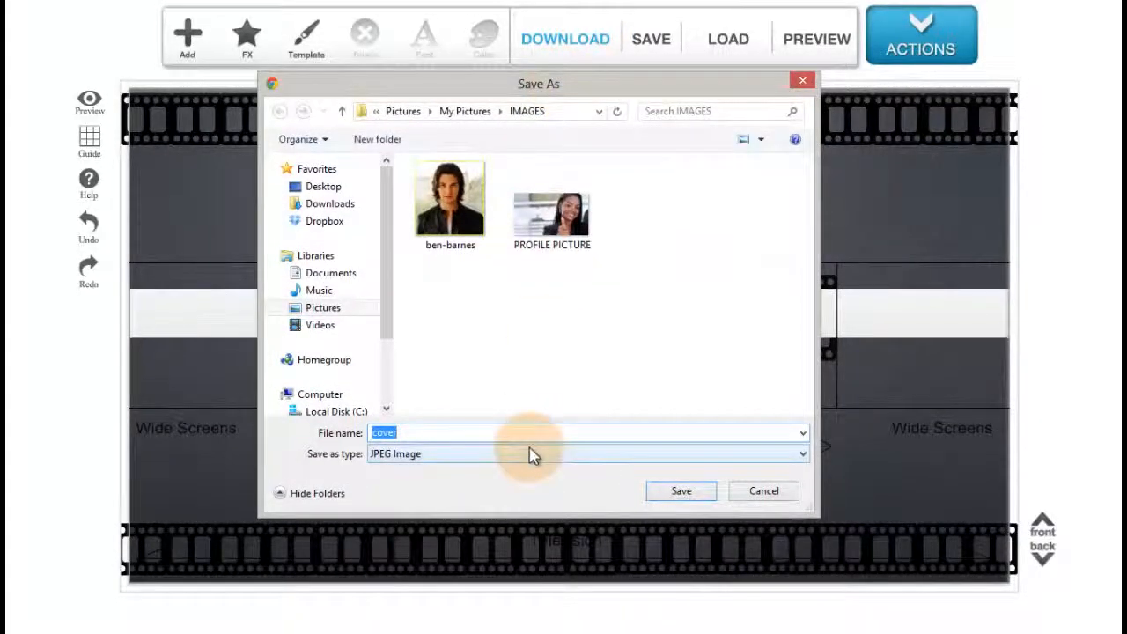
text(YT)
text( BANNER)
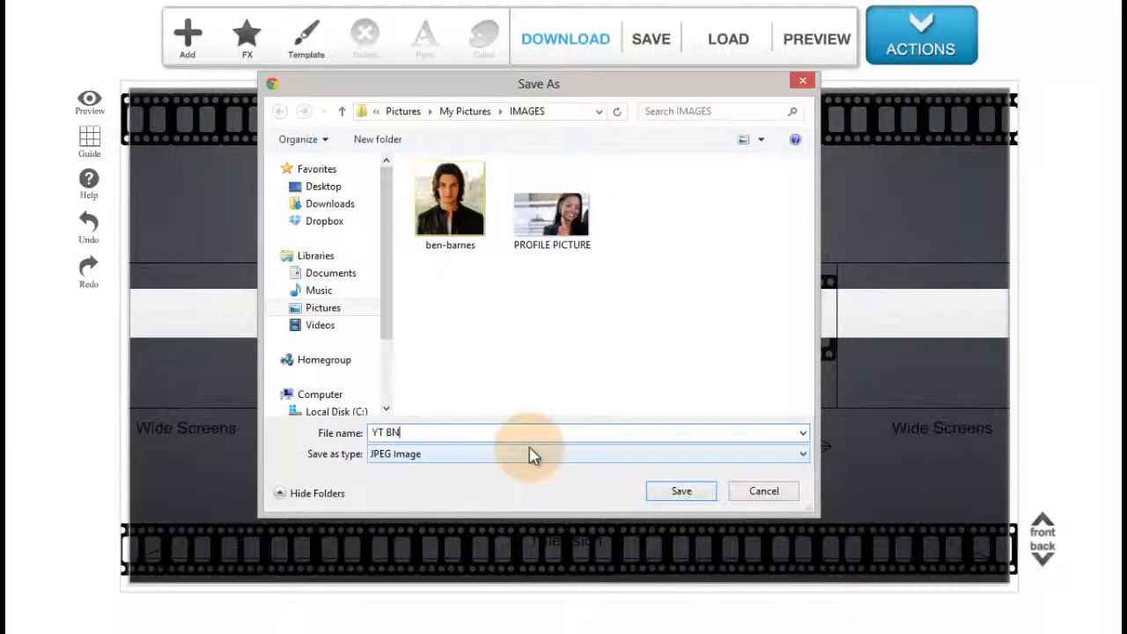
key(Return)
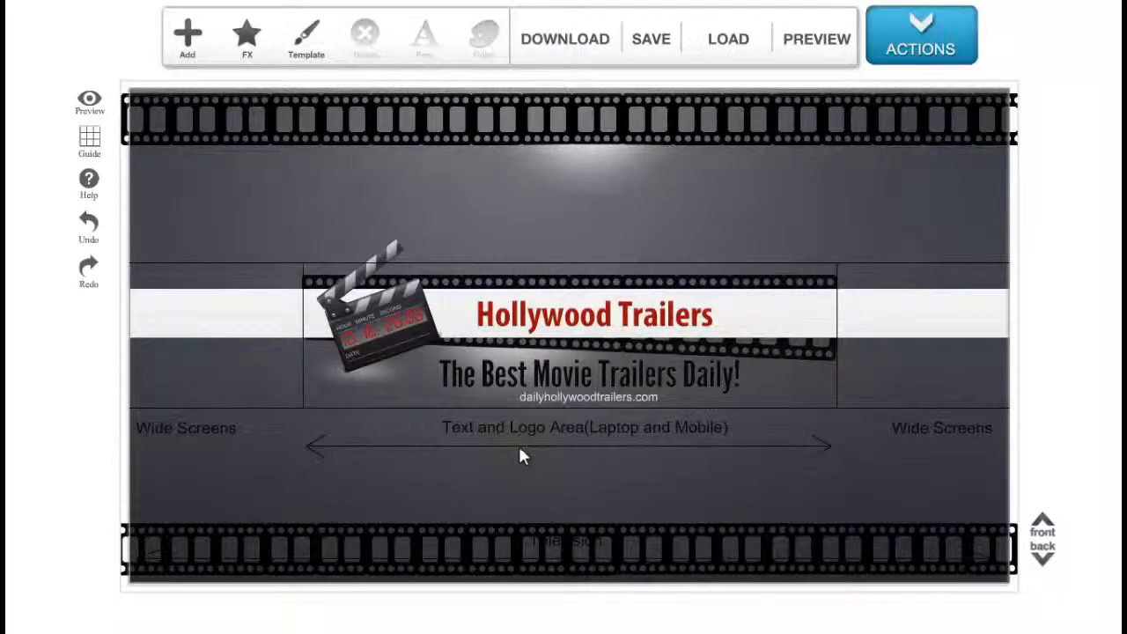
Save the design as an XML document named TEST 123.
click(645, 43)
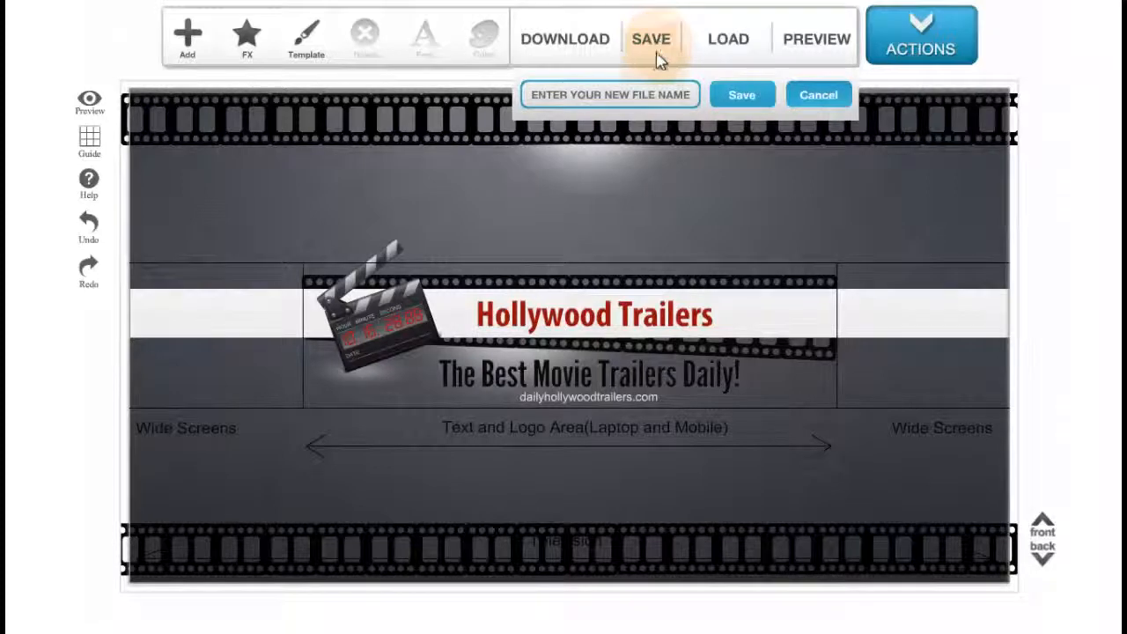
click(658, 95)
drag(700, 98, 482, 50)
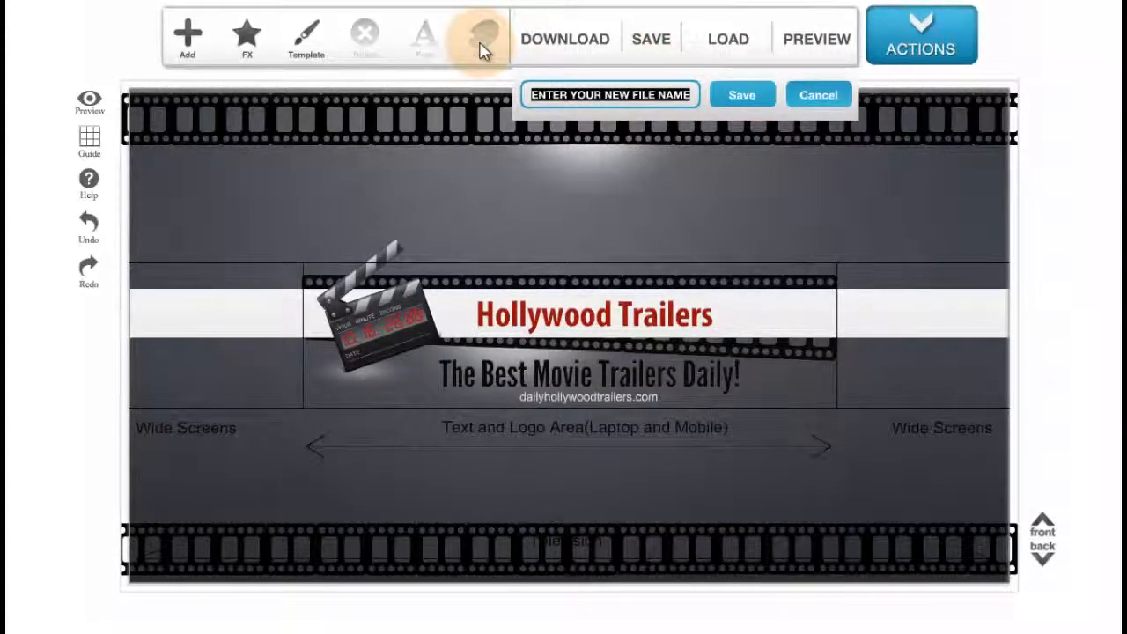
text(TEST 123)
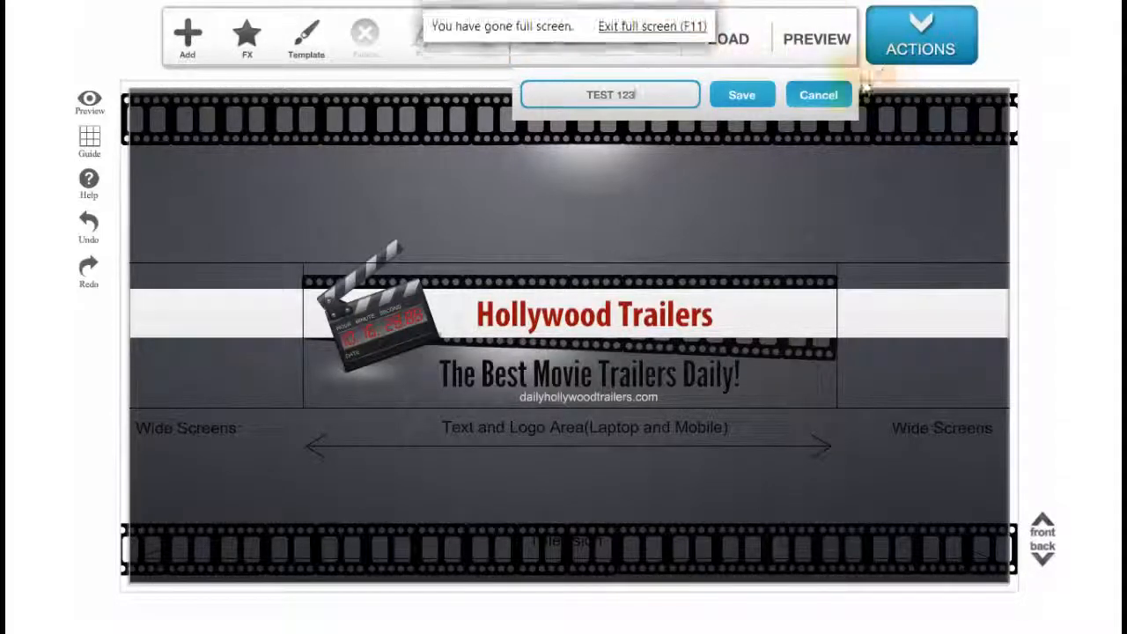
click(740, 95)
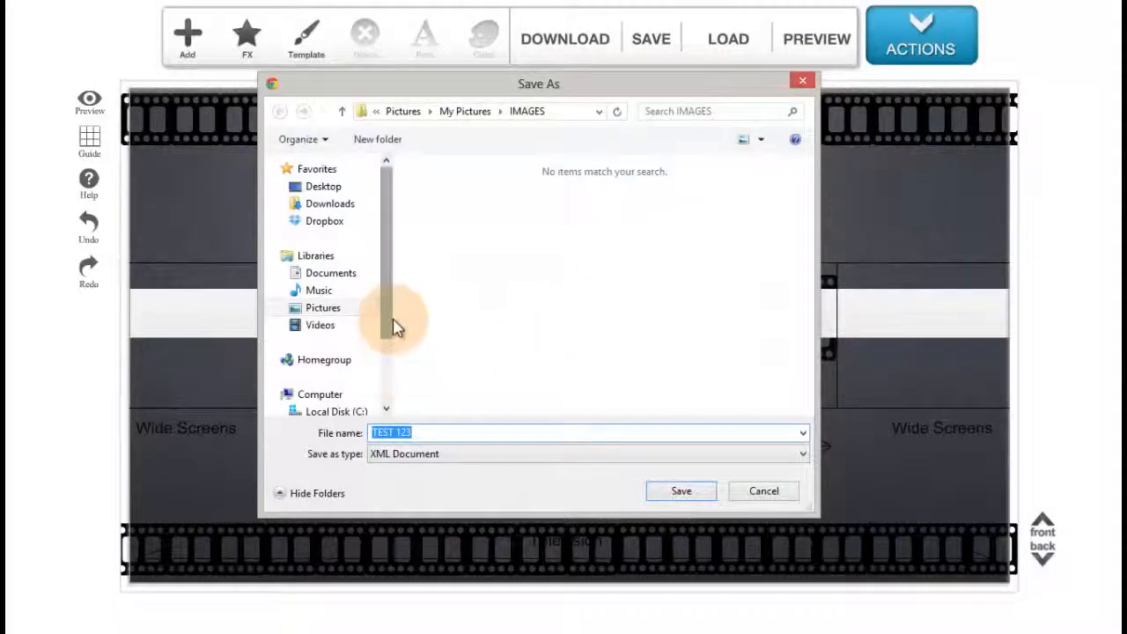
click(681, 490)
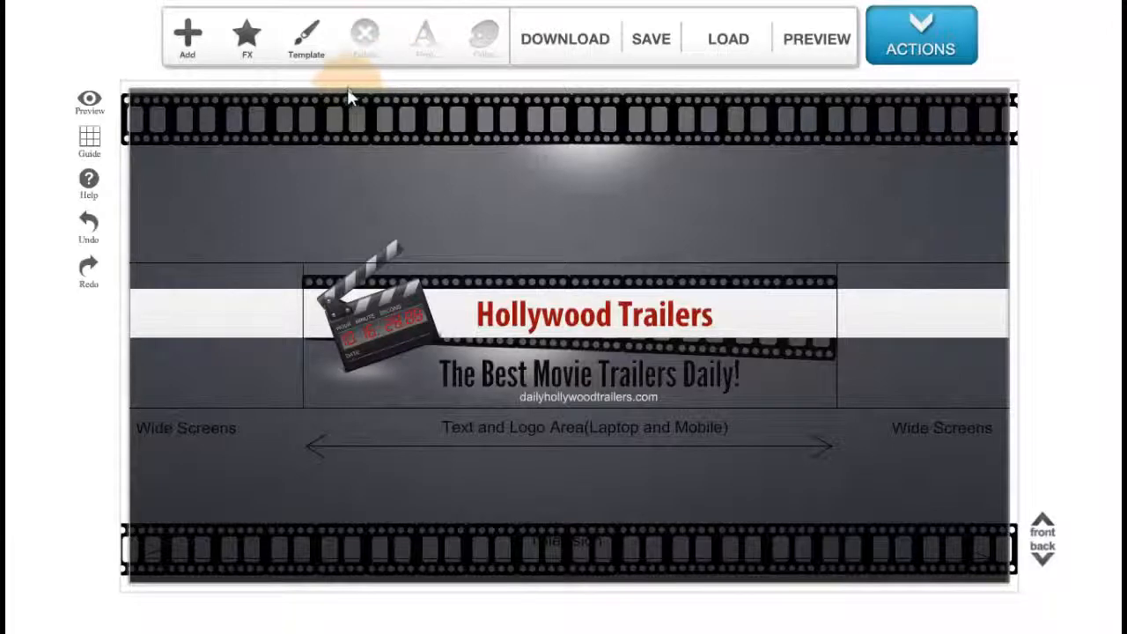
Load the Blank template.
click(308, 39)
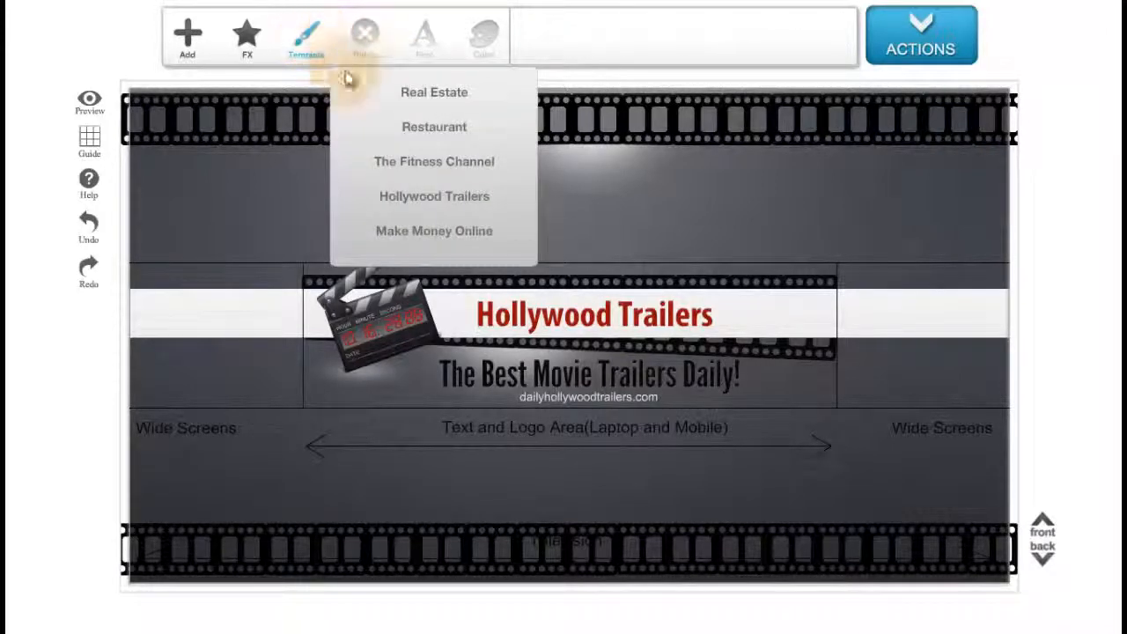
scroll(449, 101, down, 3)
scroll(444, 92, up, 4)
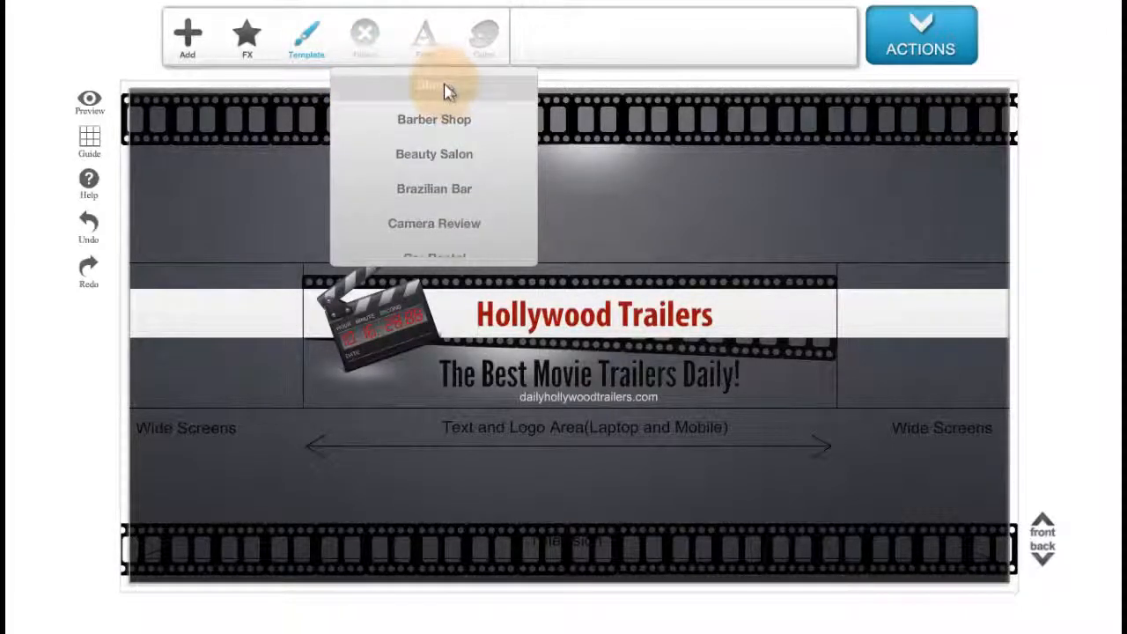
click(443, 89)
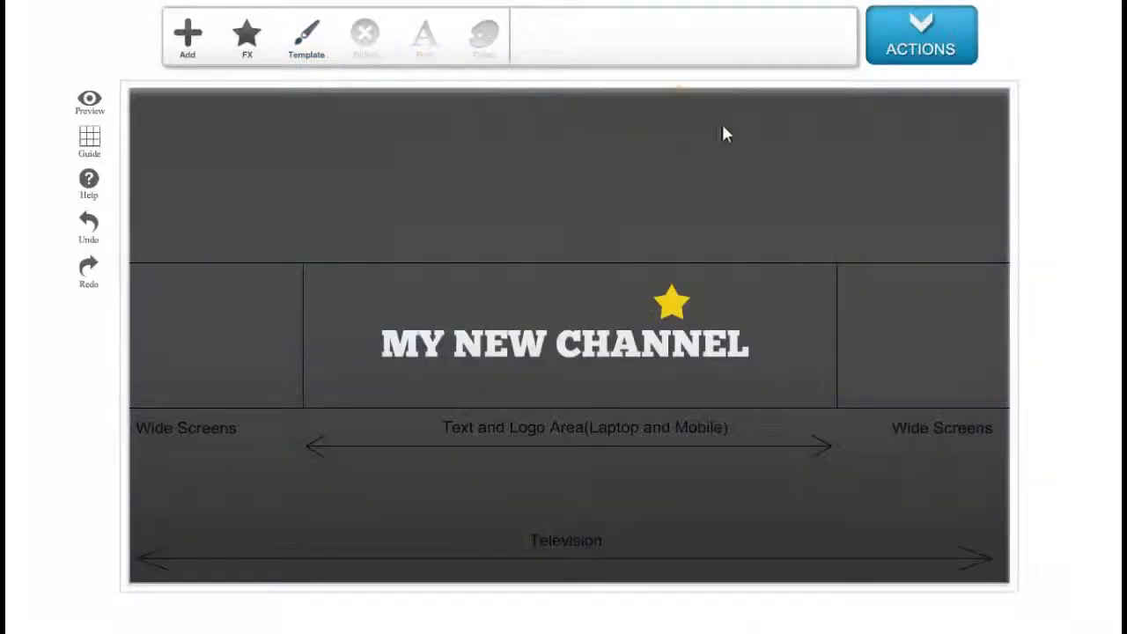
Load the saved TEST 123 design file back into the editor.
click(939, 53)
click(713, 41)
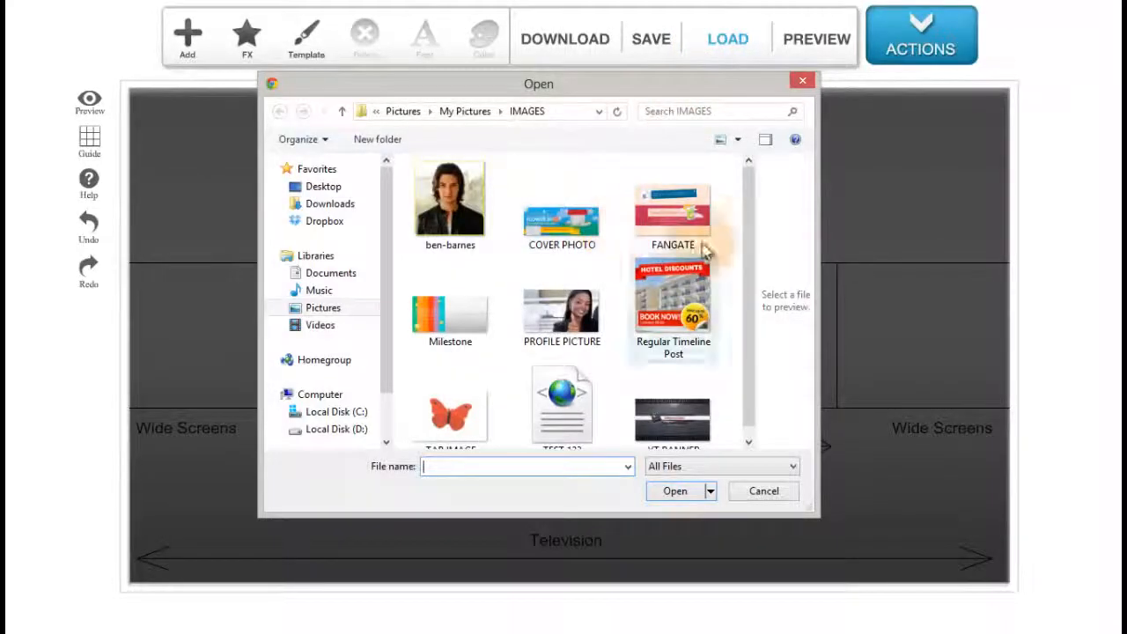
drag(750, 187, 749, 259)
click(541, 373)
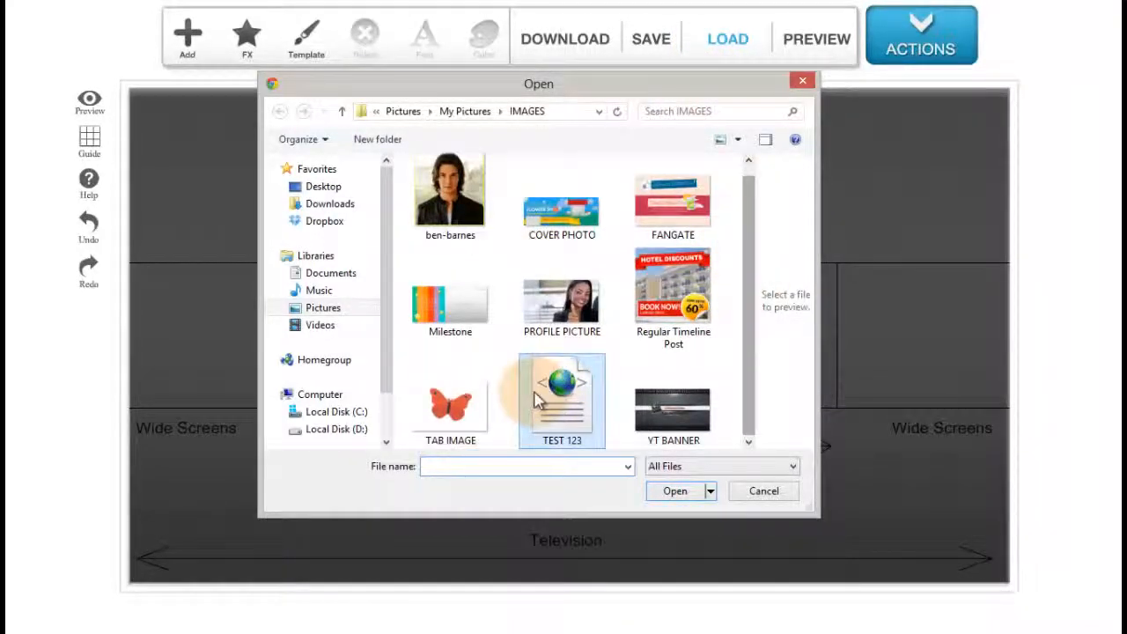
click(677, 496)
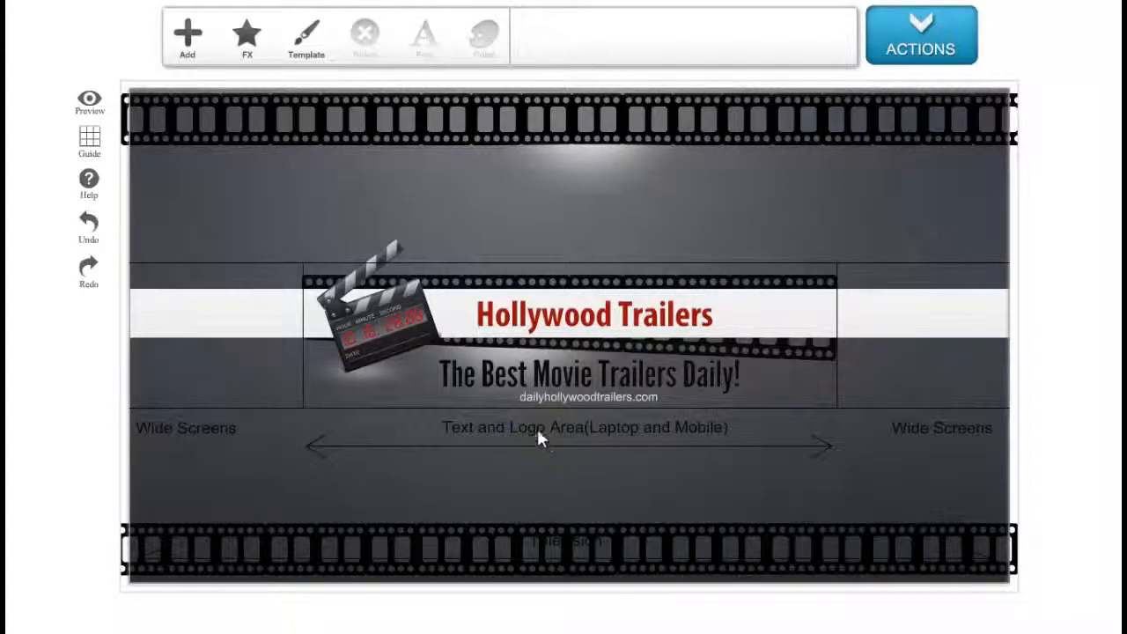
Hide the layout guides and open the banner preview.
click(91, 141)
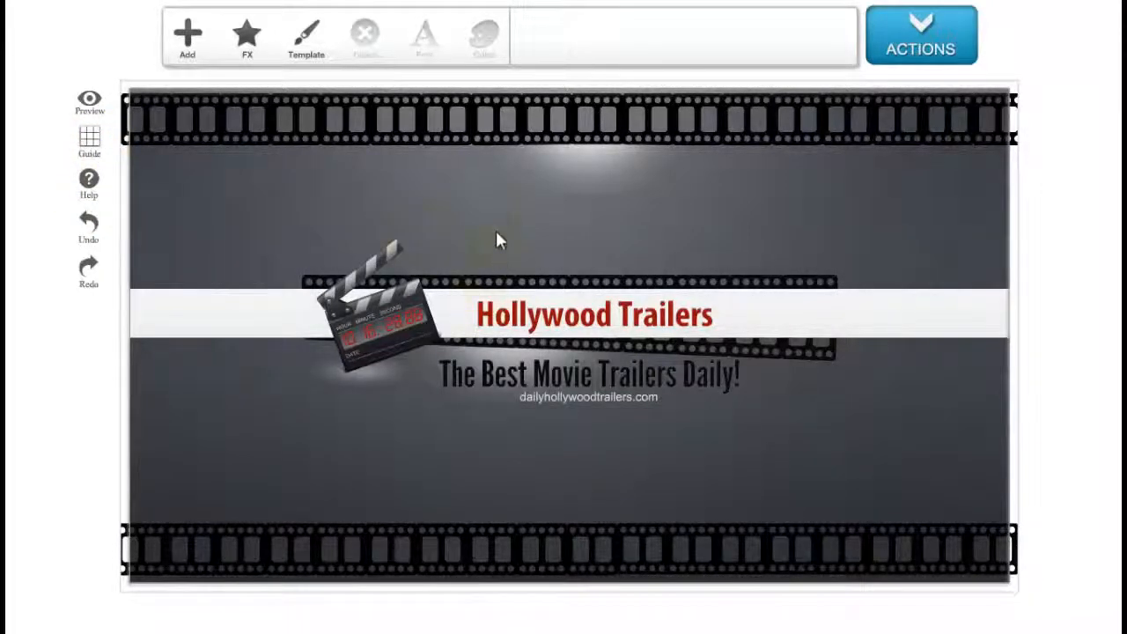
click(951, 65)
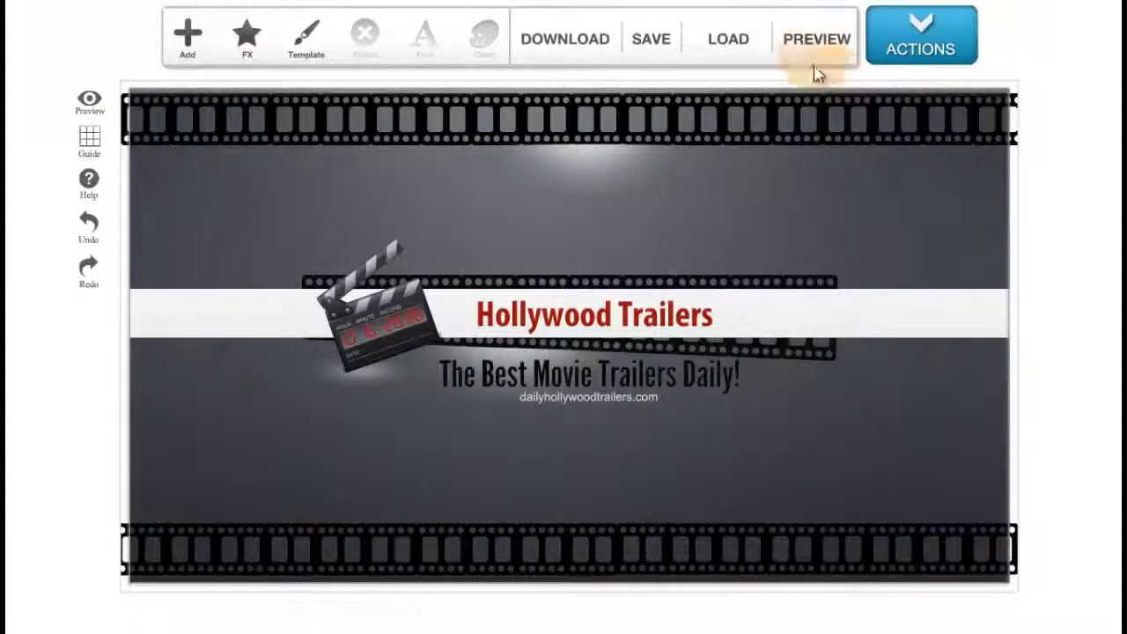
click(815, 46)
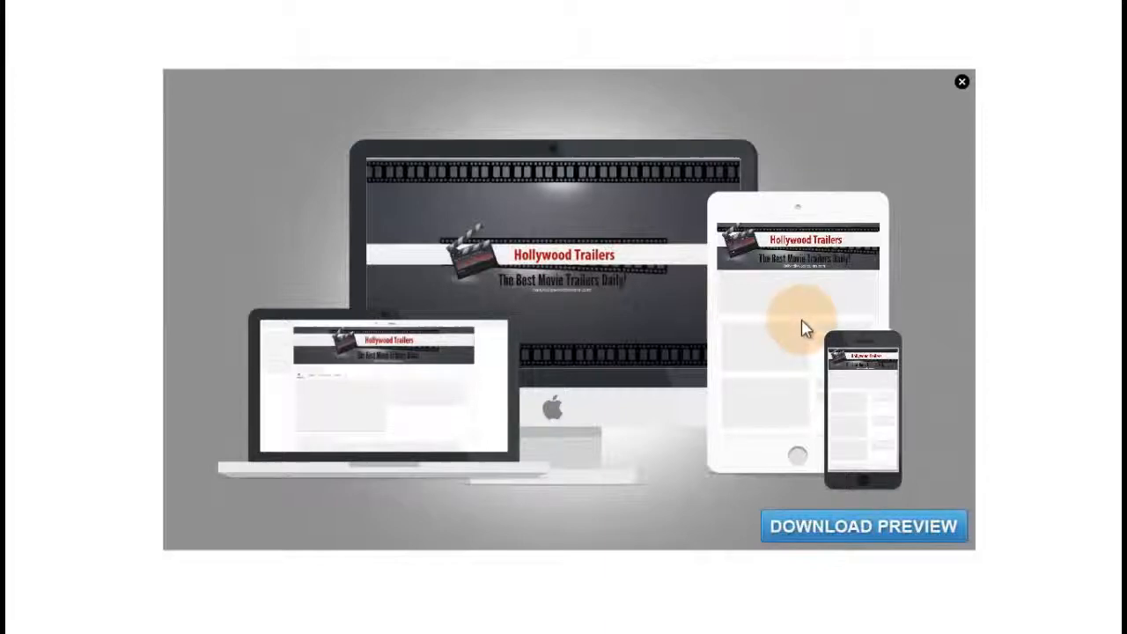
Download the device preview image as preview, then close the preview.
click(851, 541)
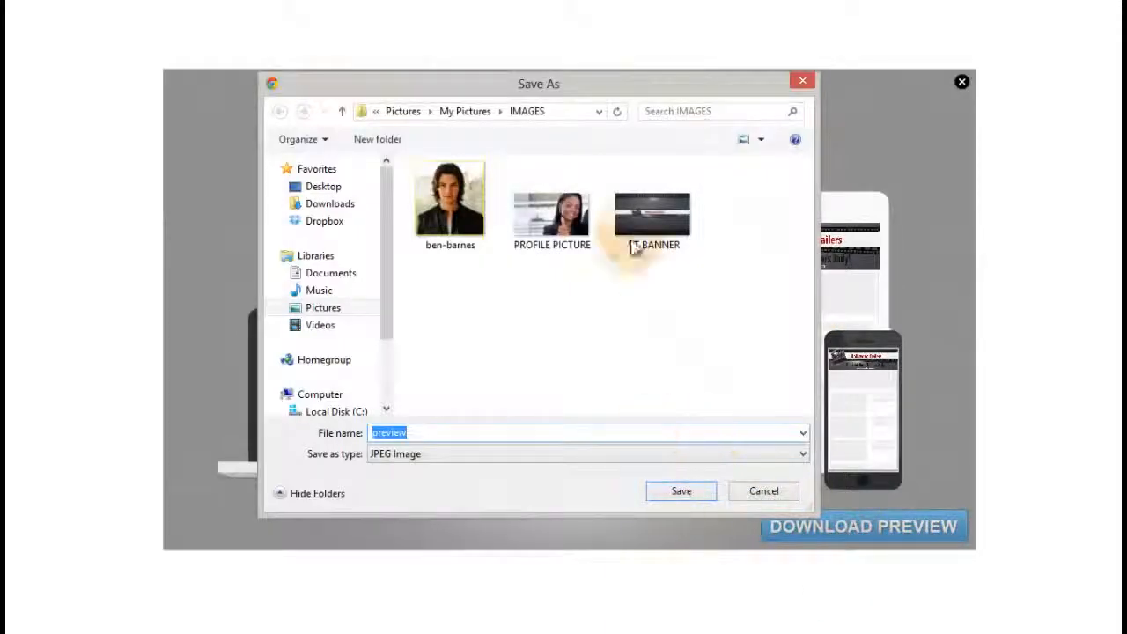
click(708, 490)
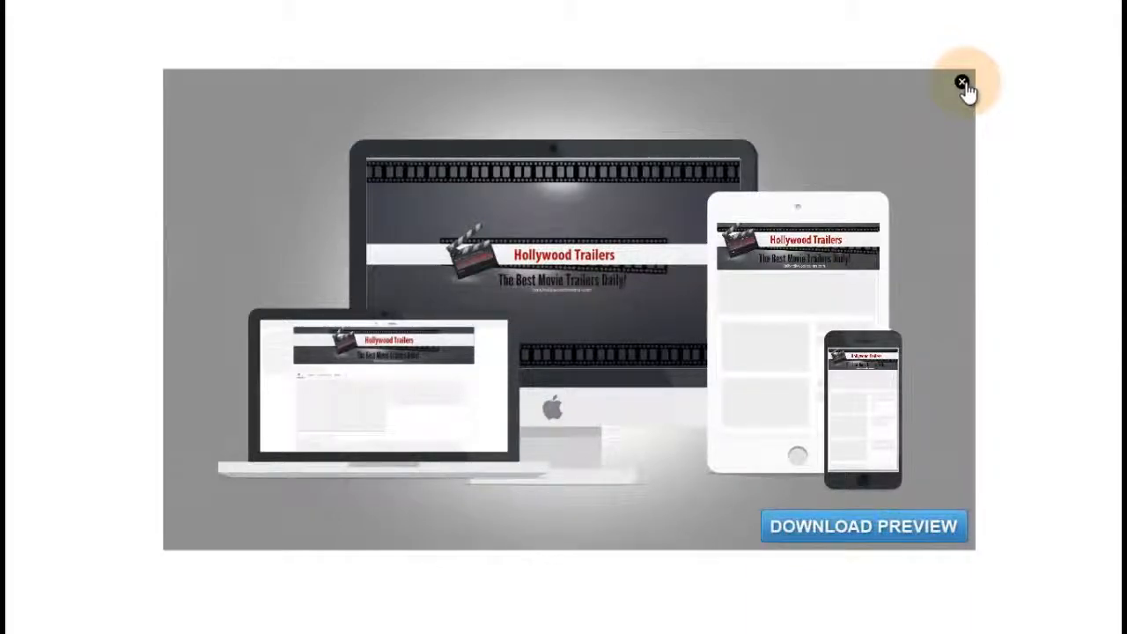
click(962, 83)
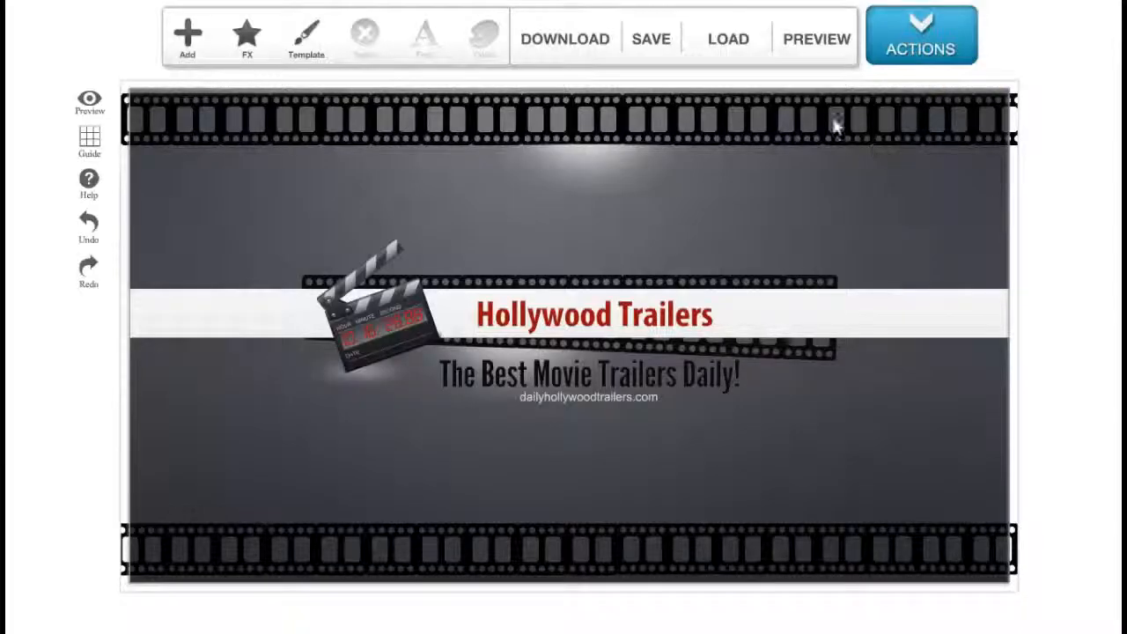